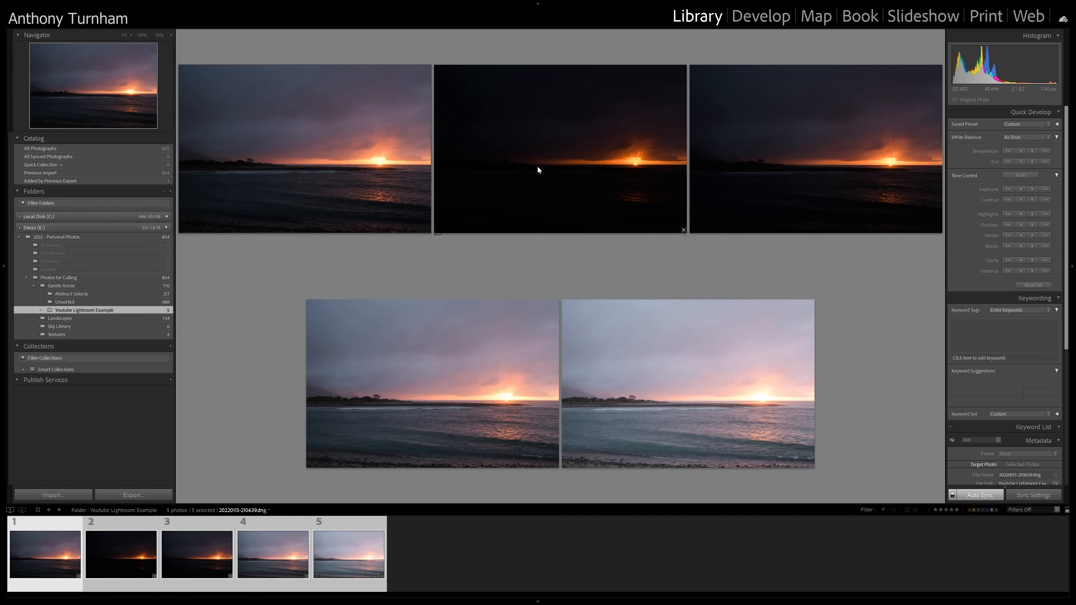
Step: View the darkest bracketed exposure in Loupe view and inspect the sun and the shadowed headland at 100%
left_click(132, 549)
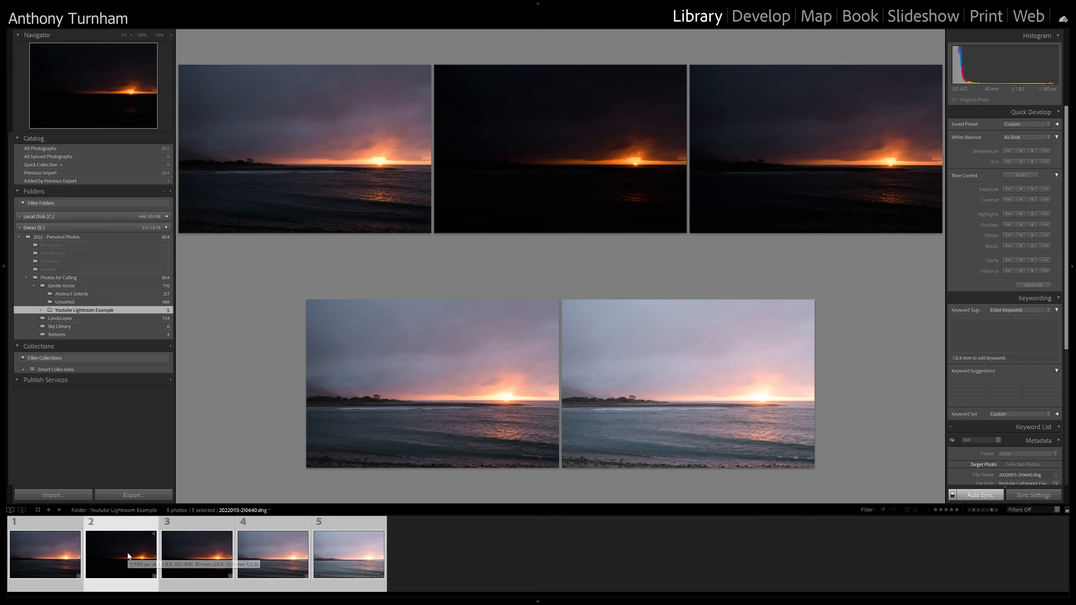
key("e")
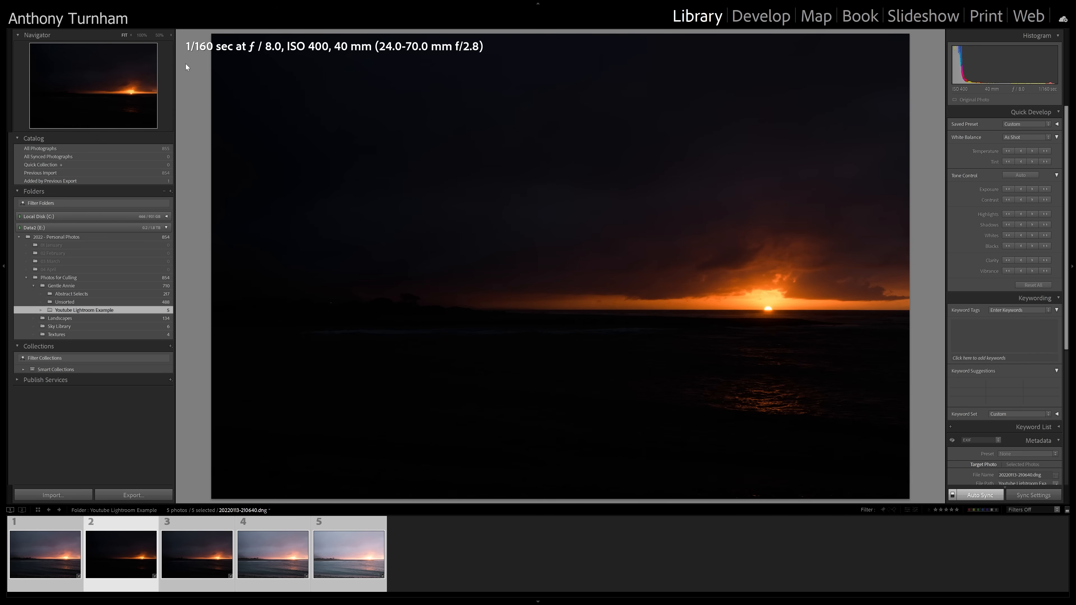
left_click(769, 309)
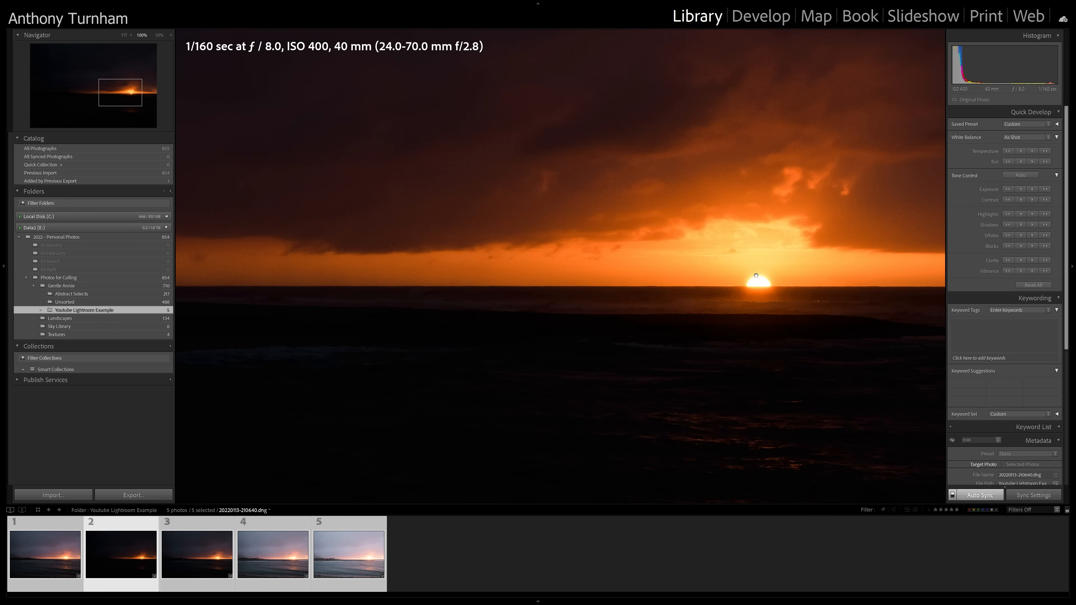
left_click(466, 267)
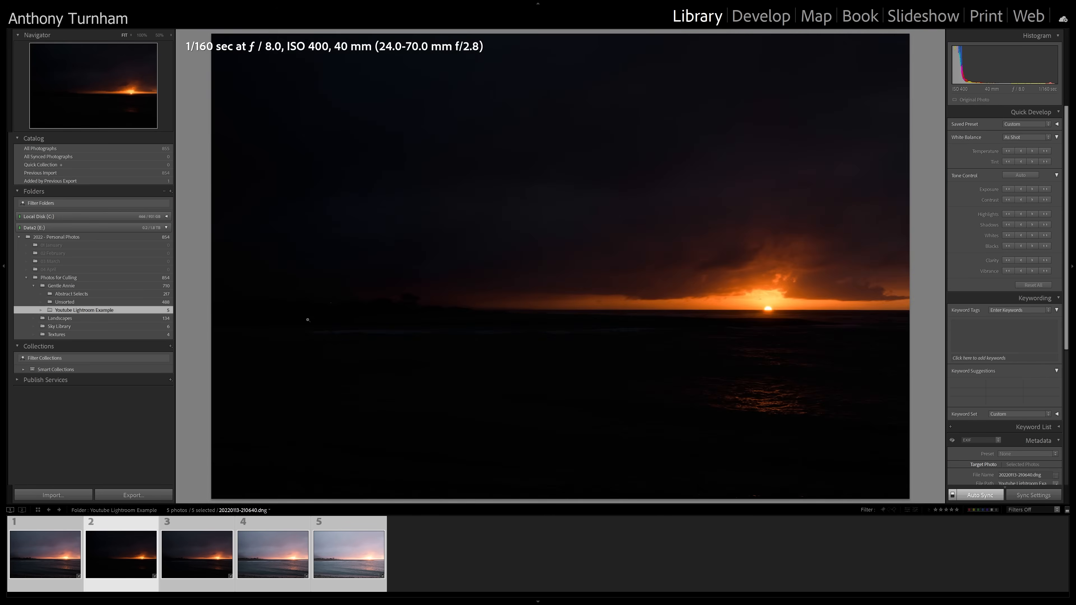
left_click(321, 323)
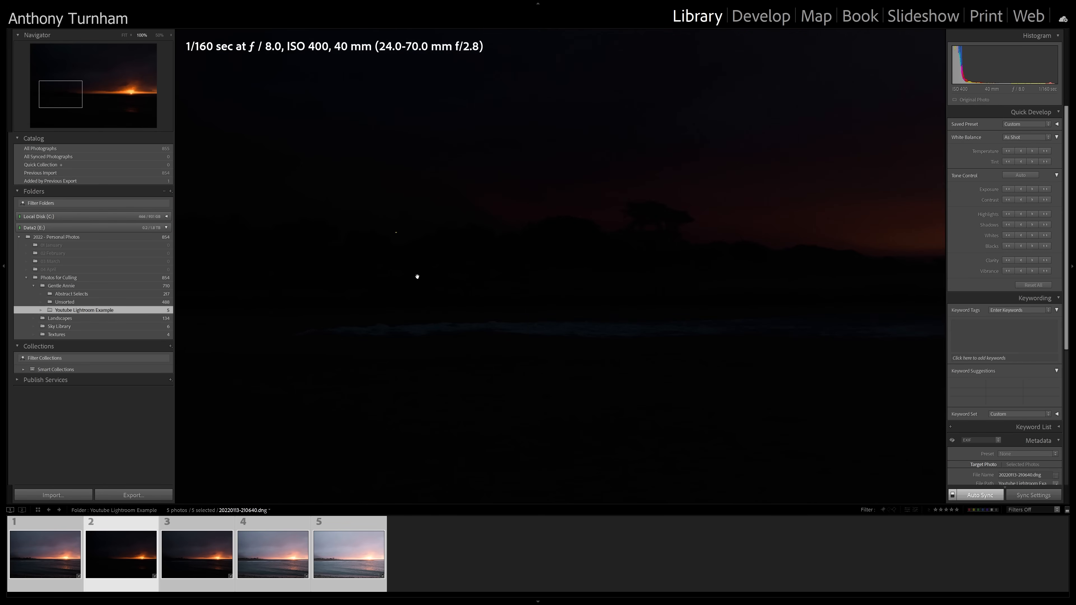
left_click(504, 255)
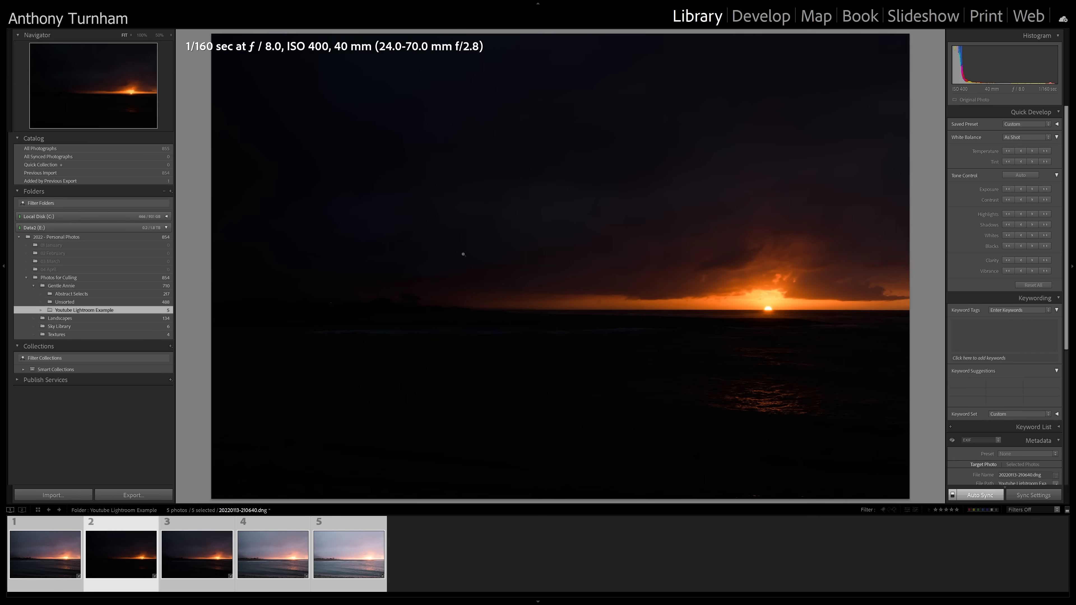
Step: Zoom in on the sun in the brightest exposure and turn off Auto Sync
left_click(360, 563)
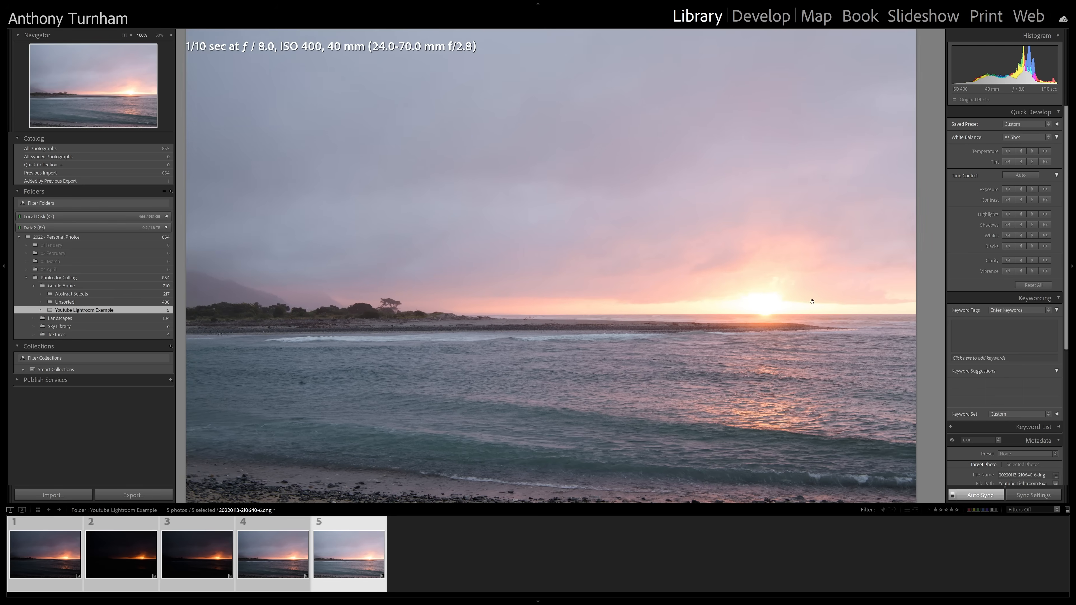
left_click(759, 299)
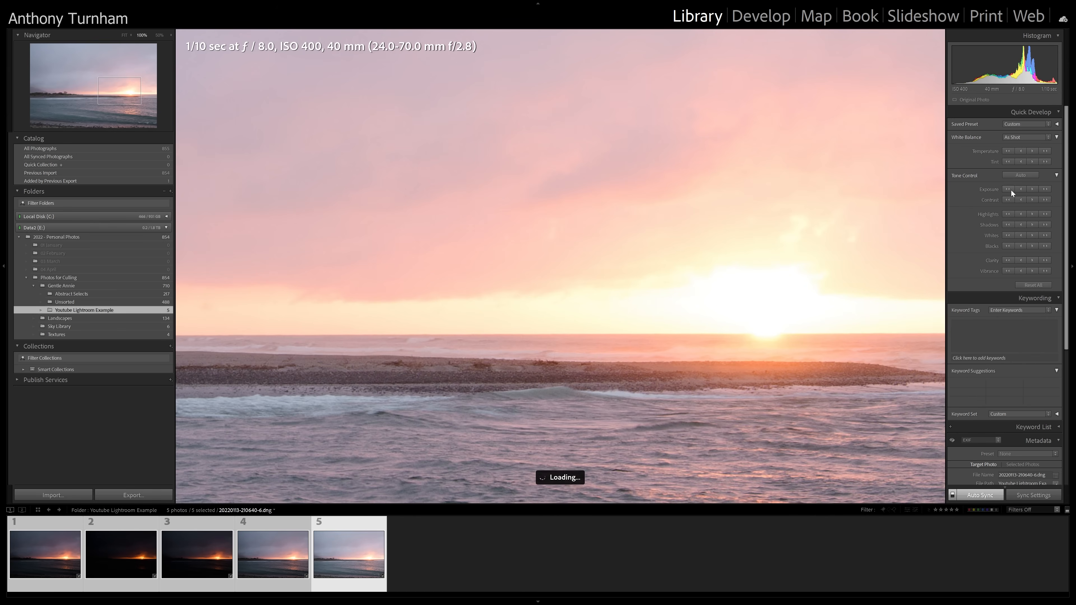
left_click(952, 495)
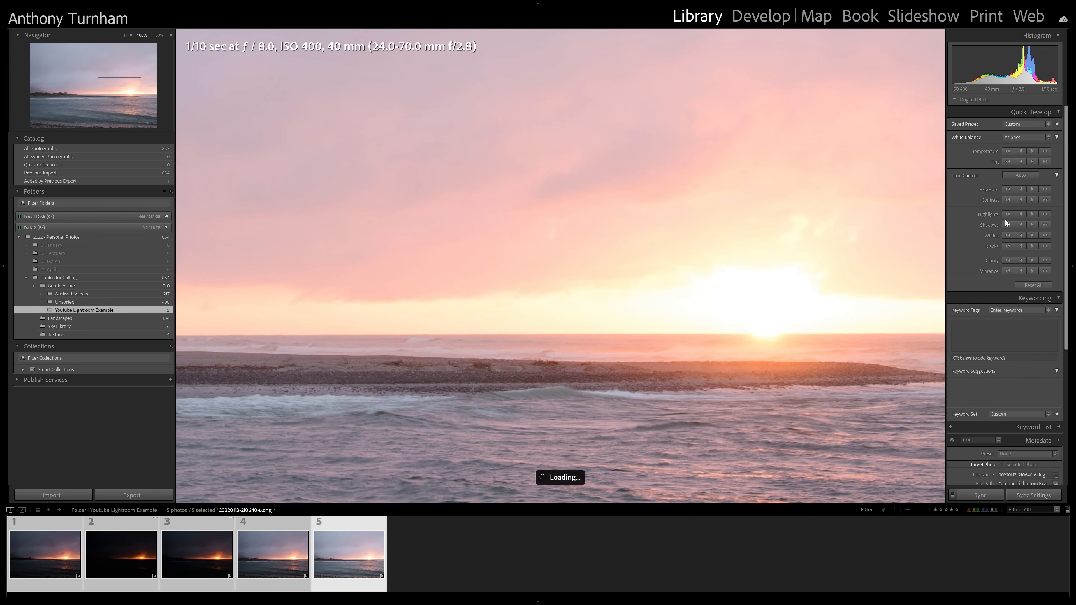
Step: Lower the brightest photo's exposure to check the sun, raise it partway back, and inspect the headland's shadow detail
left_click(1007, 190)
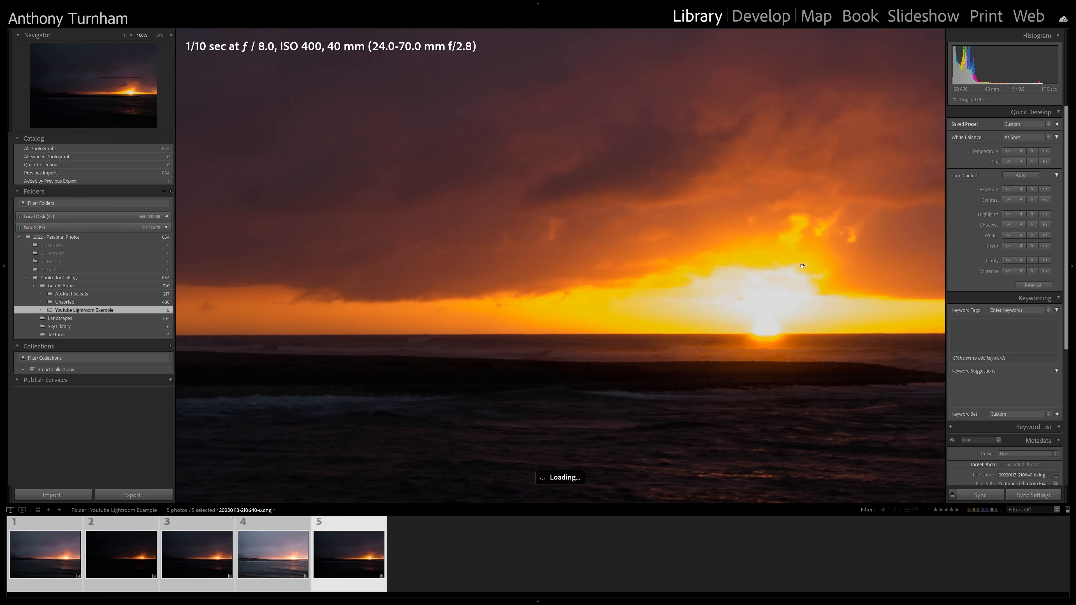
left_click(1045, 189)
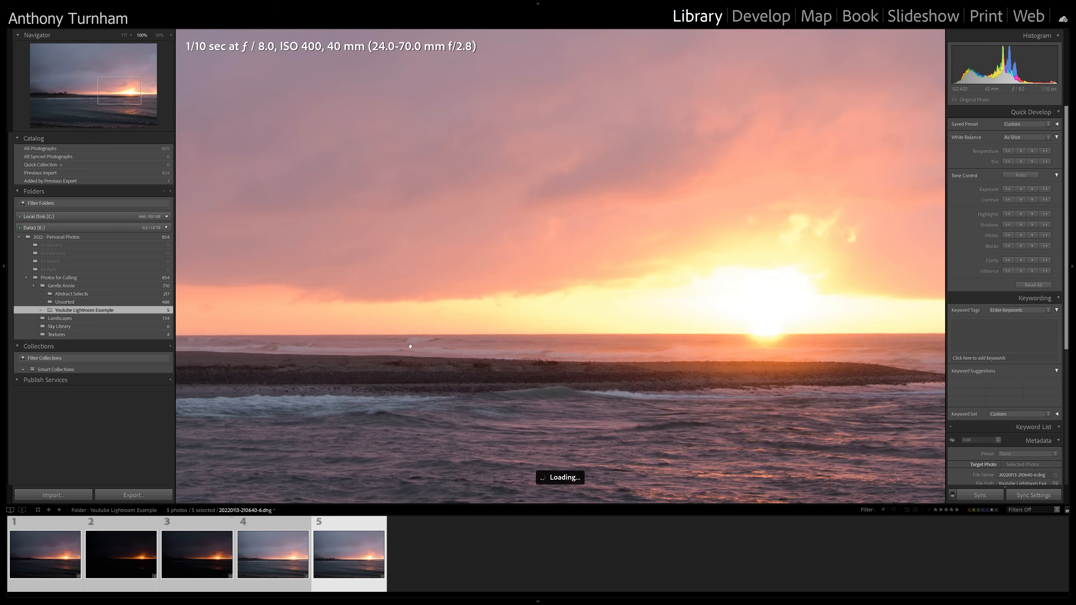
left_click_drag(410, 346, 883, 308)
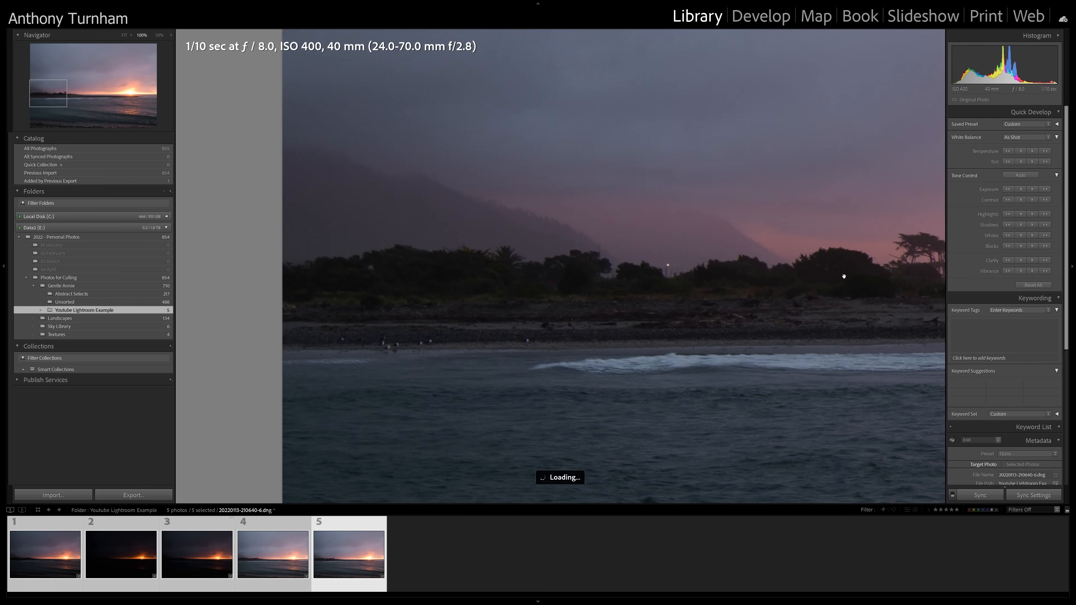
left_click(750, 250)
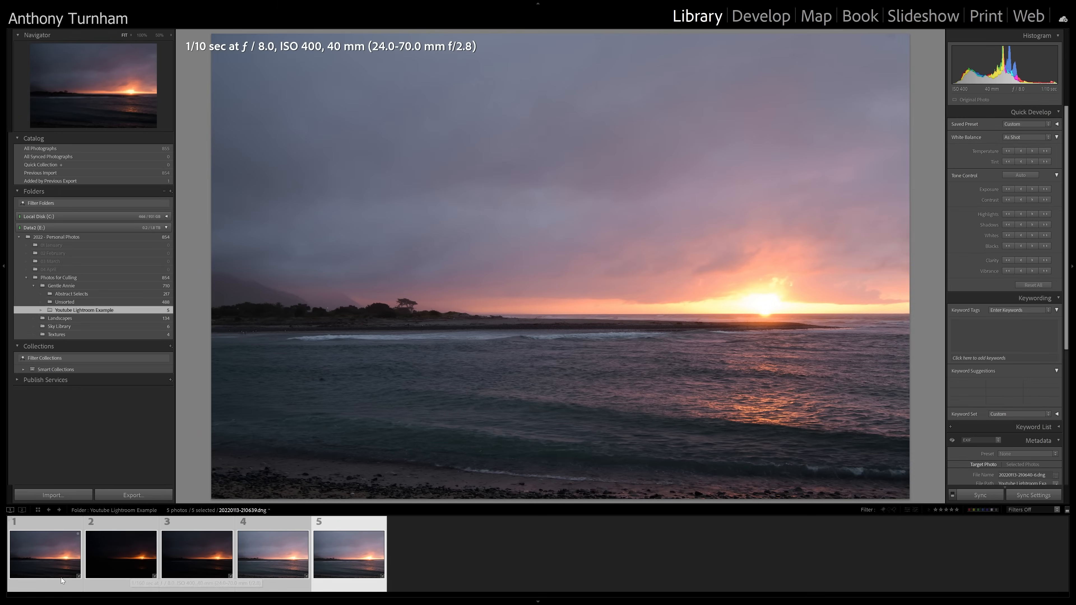
Step: Open the HDR photo merge preview for all five selected exposures
right_click(40, 561)
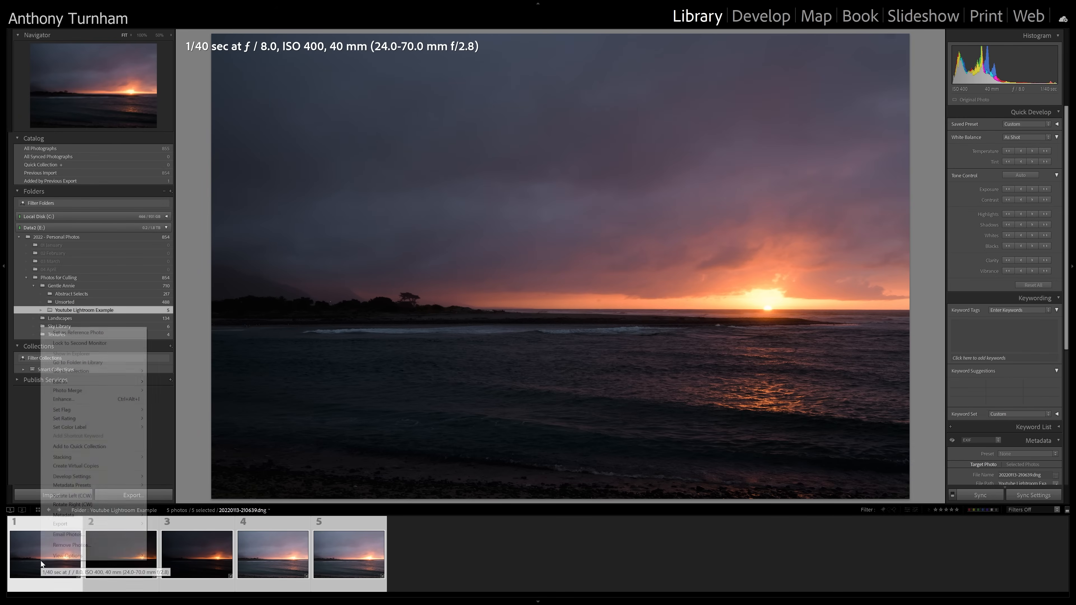
mouse_move(122, 391)
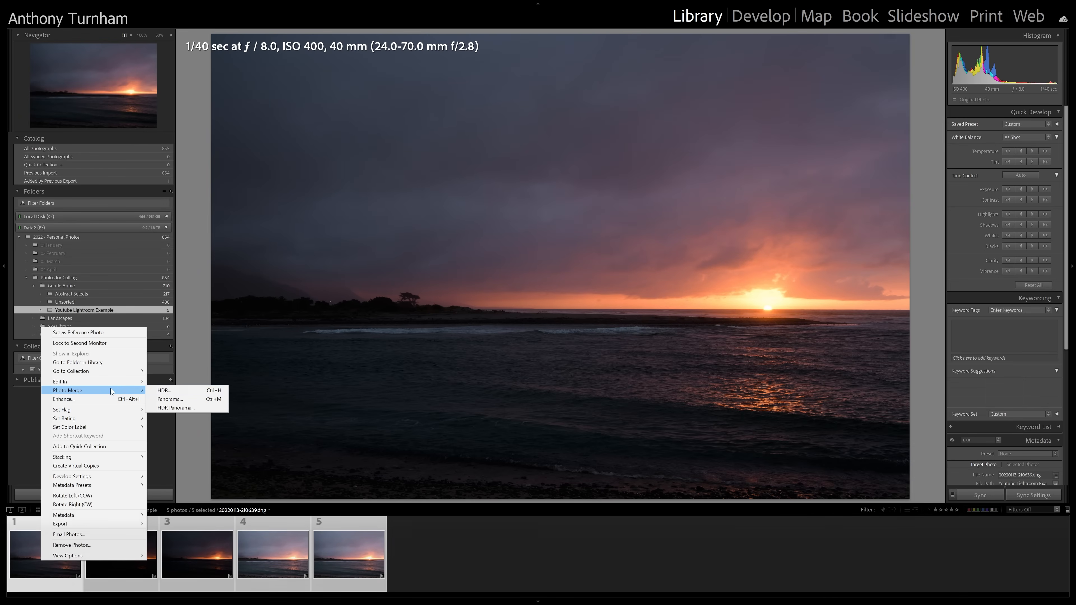
left_click(213, 390)
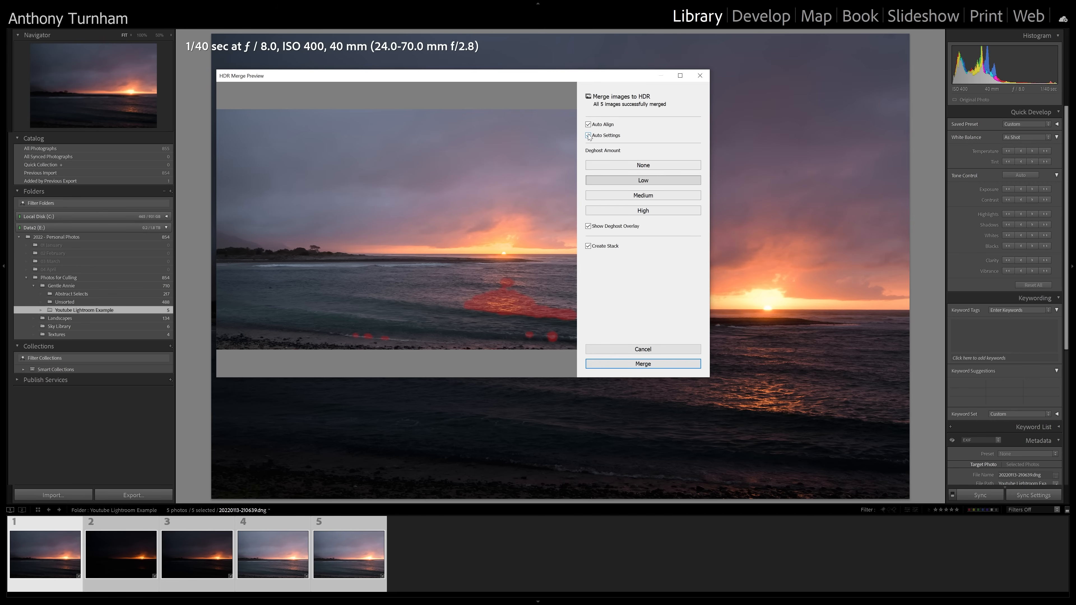
Step: Compare the merge preview with Auto Settings and the deghost overlay off and on, and with High and Low deghosting
left_click(589, 135)
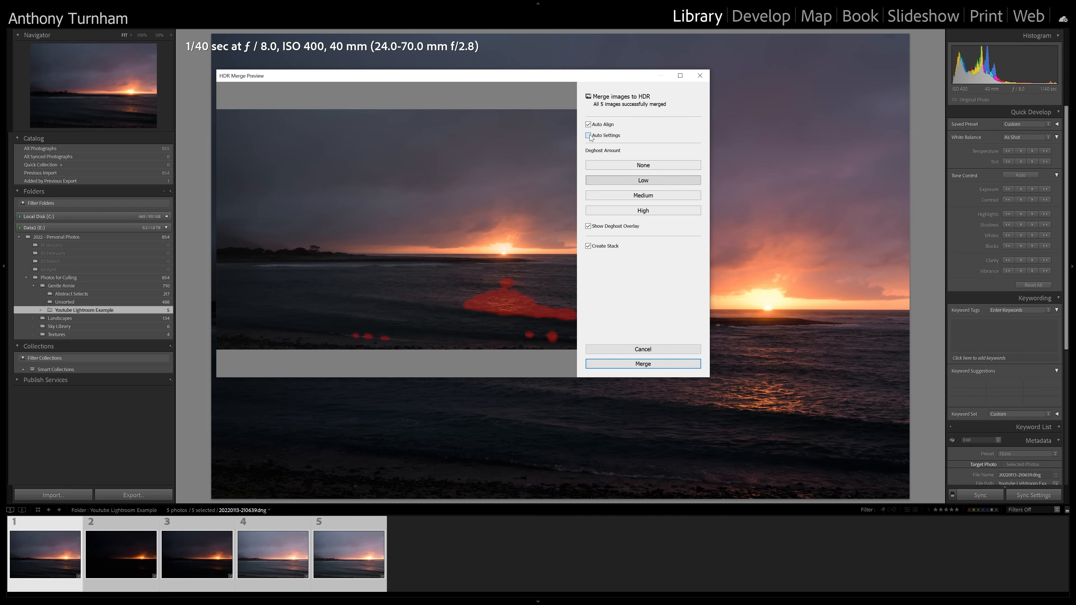
left_click(588, 136)
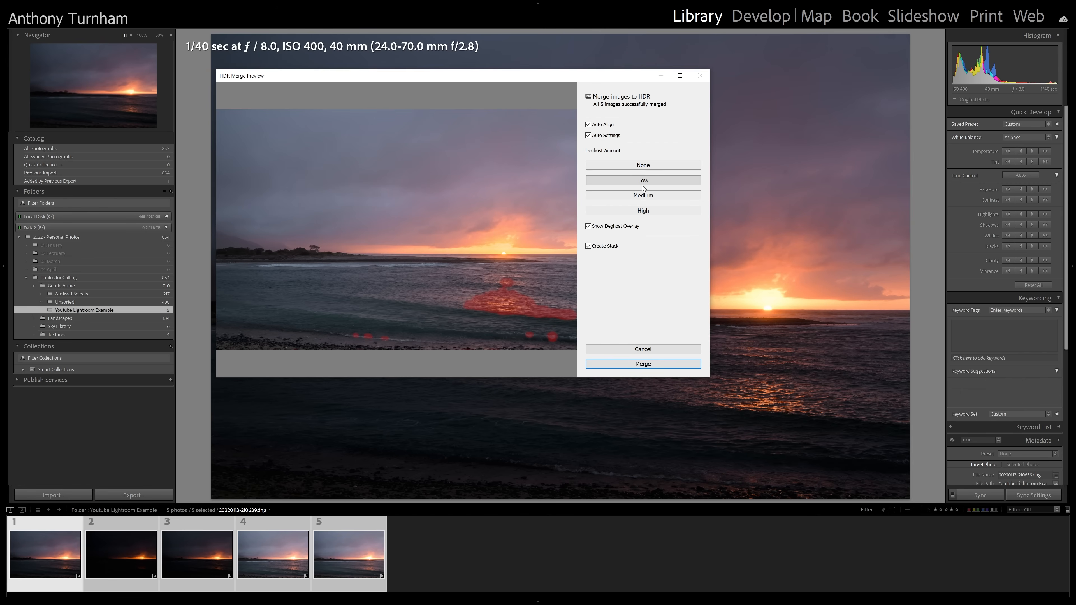
left_click(589, 227)
left_click(589, 227)
left_click(629, 211)
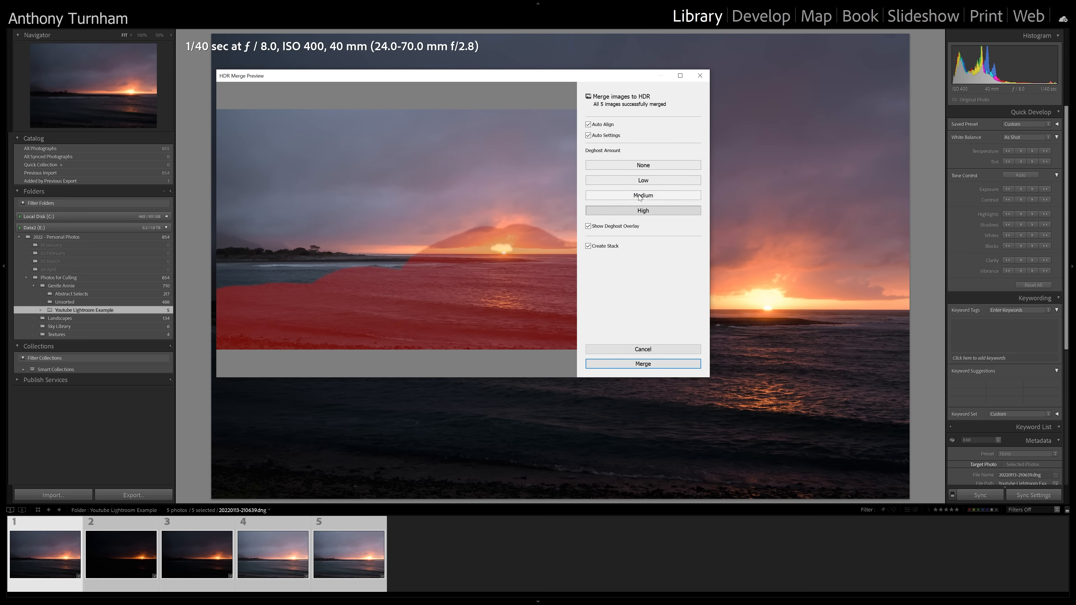
left_click(627, 181)
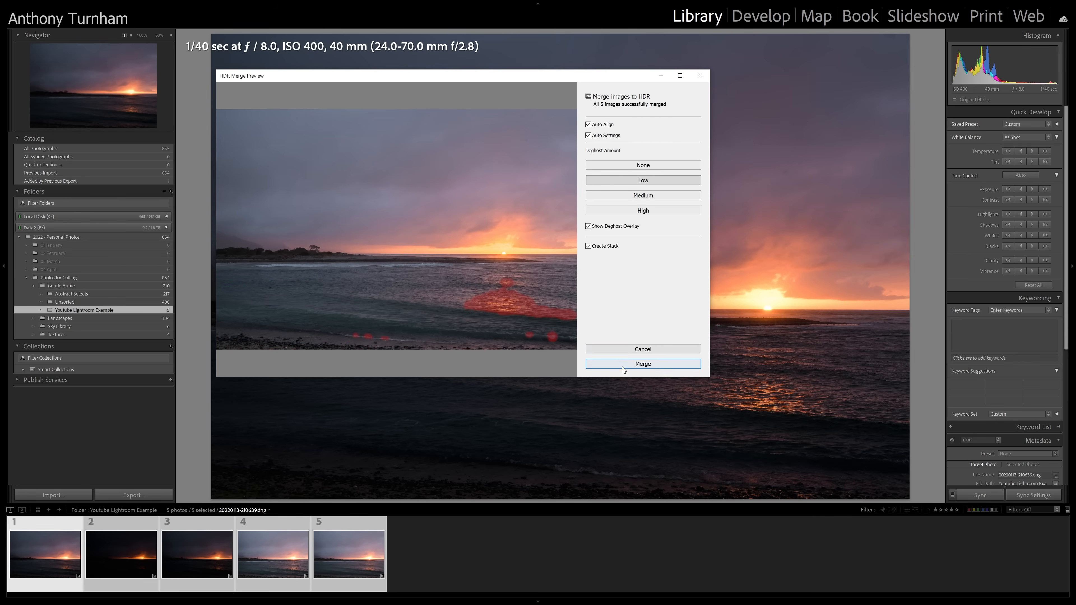
Step: Merge the five exposures to HDR with Low deghosting, and expand and collapse the resulting stack
left_click(642, 364)
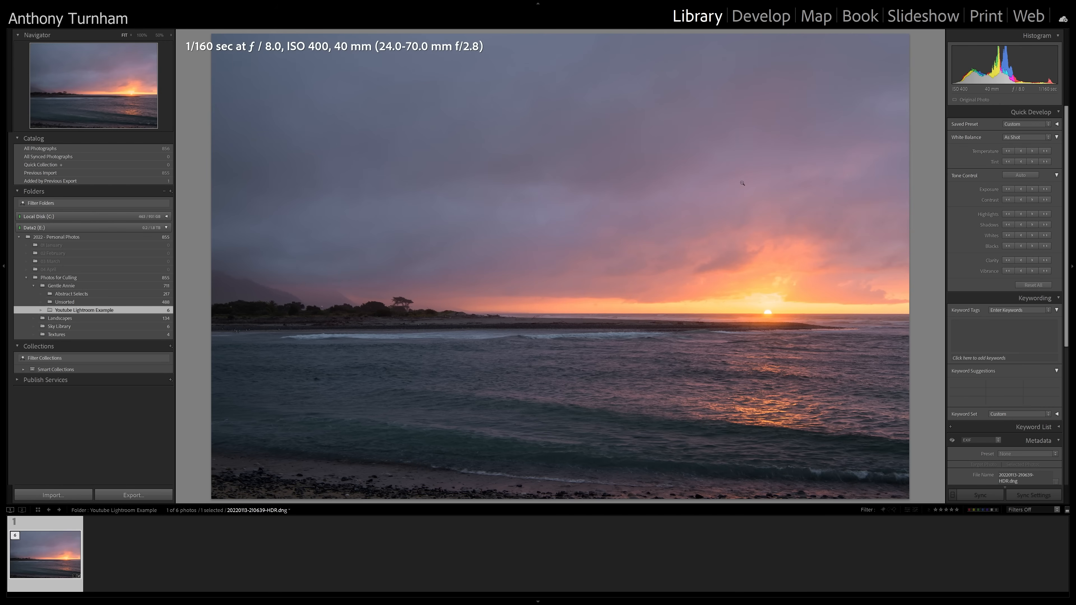
left_click(15, 535)
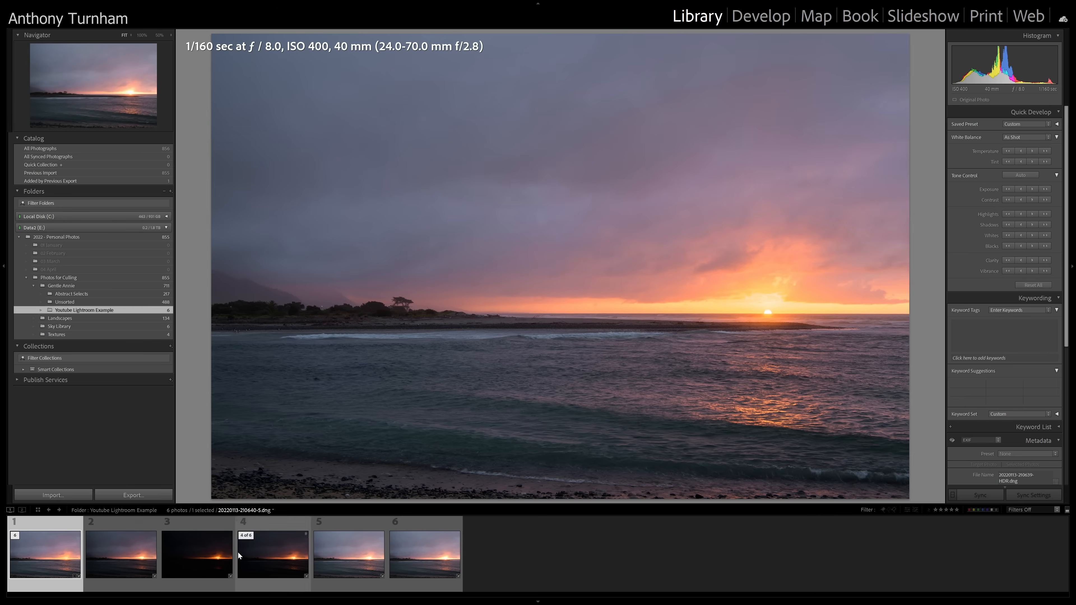
left_click(15, 535)
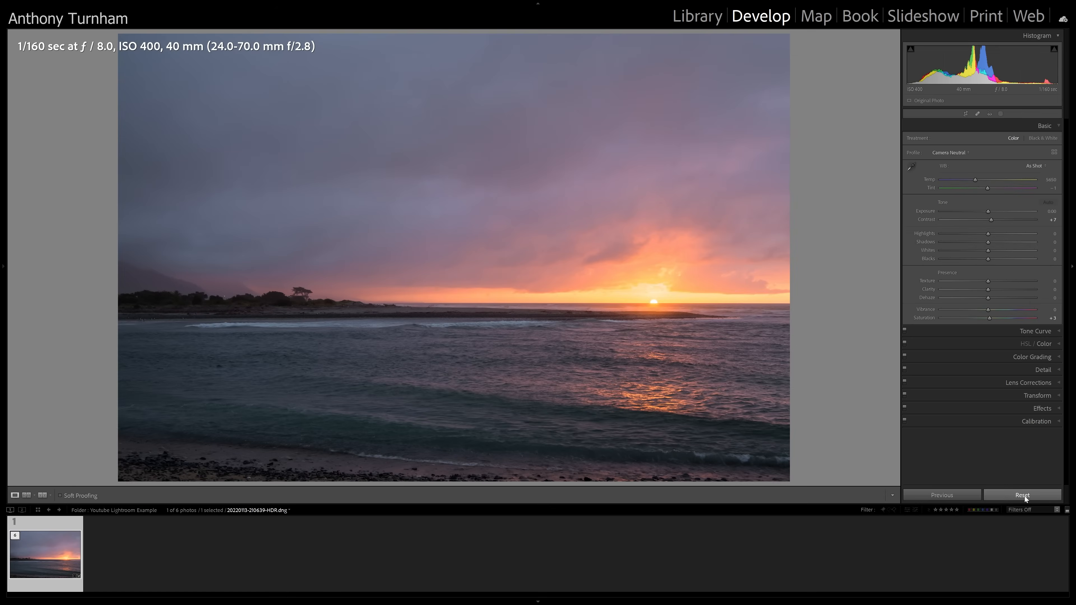
Step: Reset the merged HDR photo's develop settings and set its crop aspect ratio to 2 x 1
left_click(1025, 496)
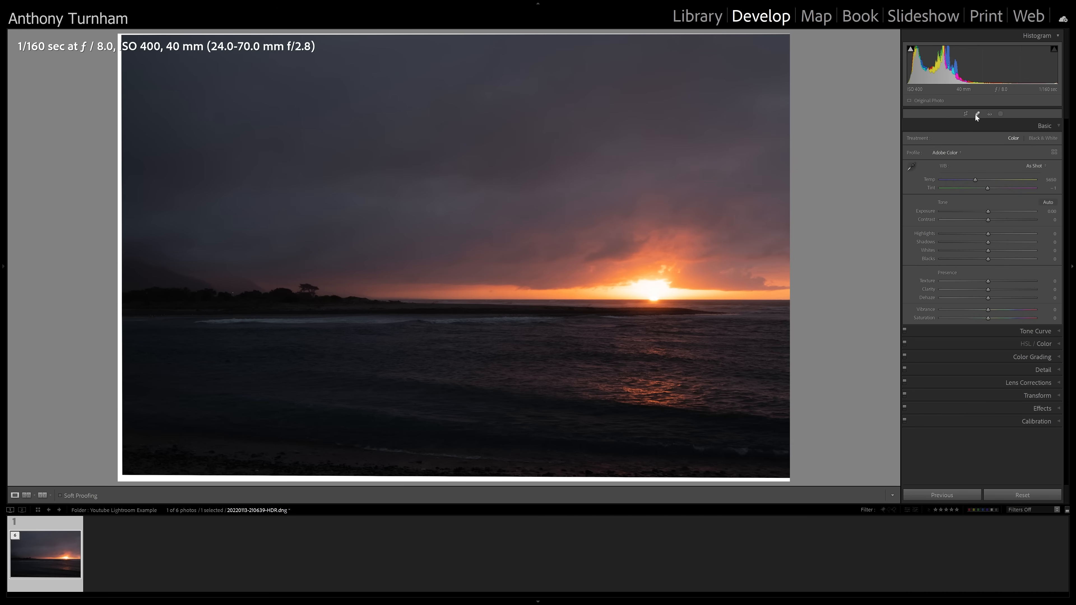
left_click(965, 114)
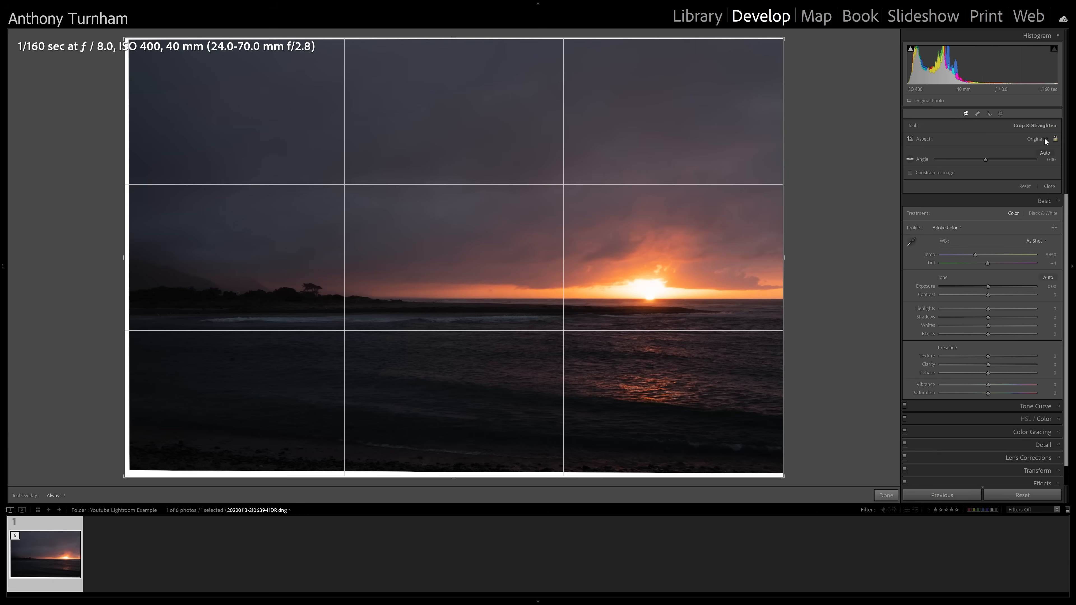
left_click(1044, 139)
left_click(1026, 139)
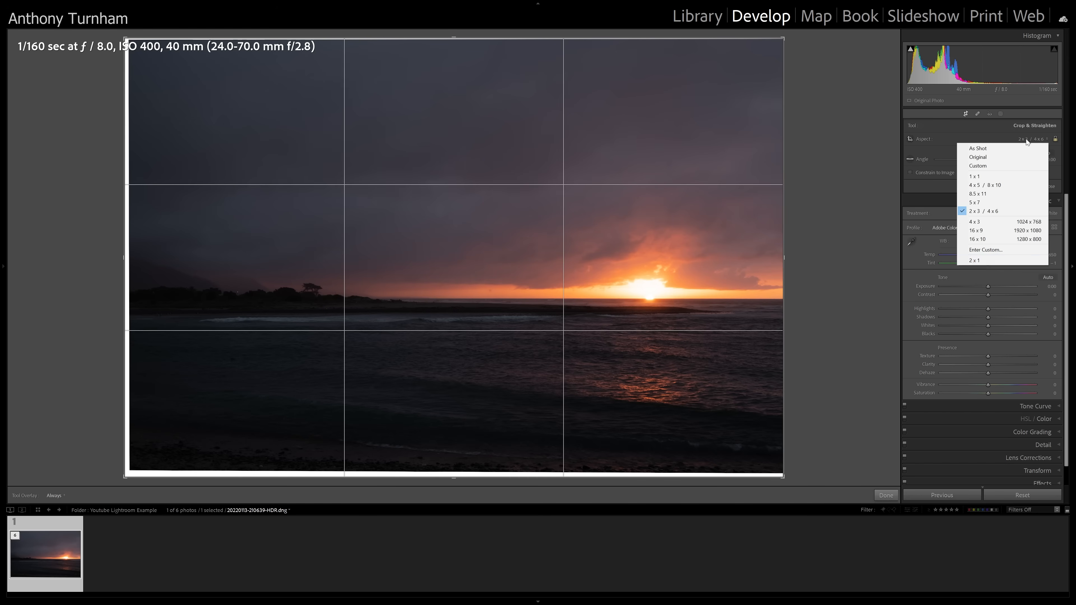
left_click(992, 260)
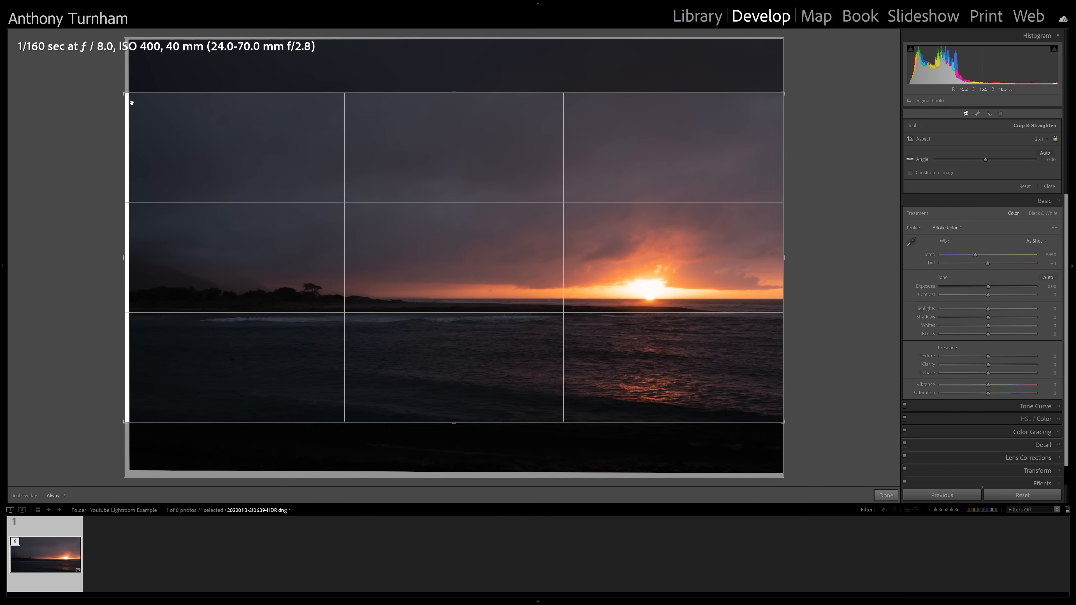
Step: Shrink the crop to exclude the white strip at the photo's left edge, reposition the image vertically, and apply the crop
left_click_drag(122, 95, 131, 100)
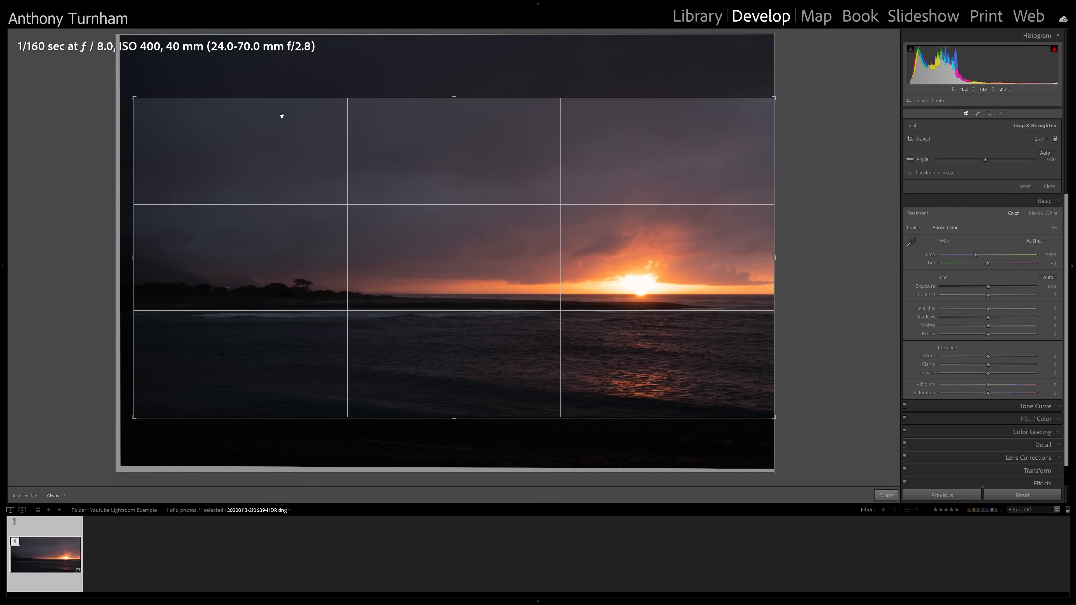
left_click_drag(817, 133, 817, 134)
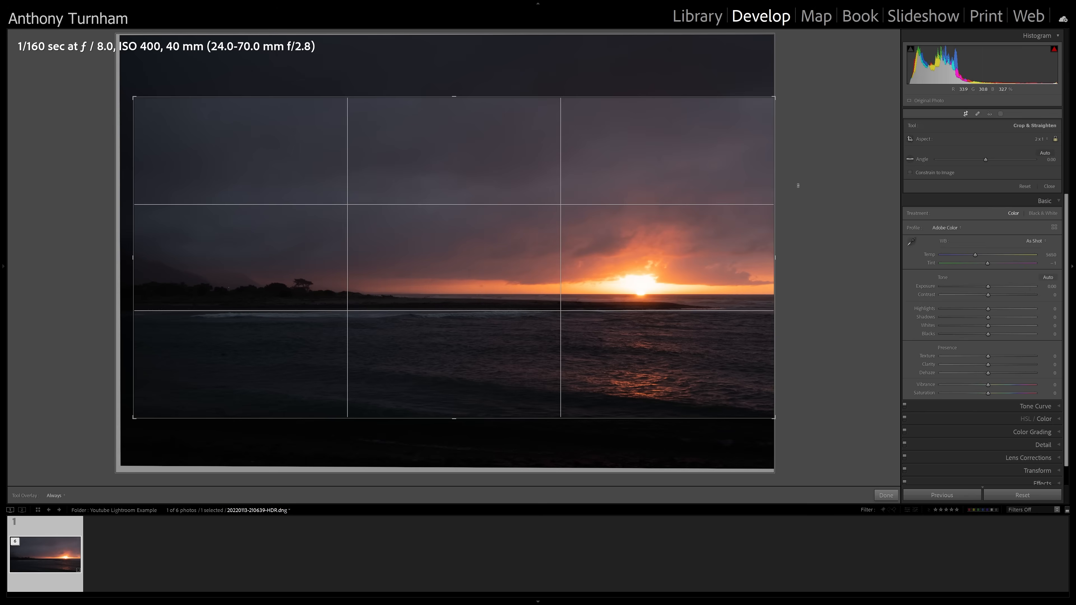
left_click_drag(798, 185, 798, 185)
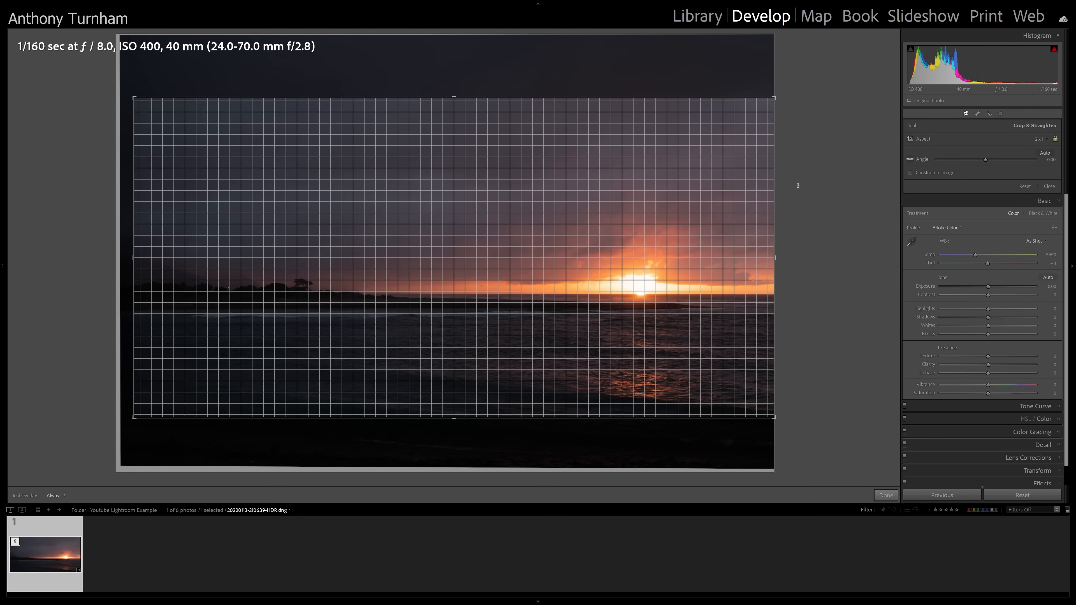
left_click_drag(799, 185, 799, 185)
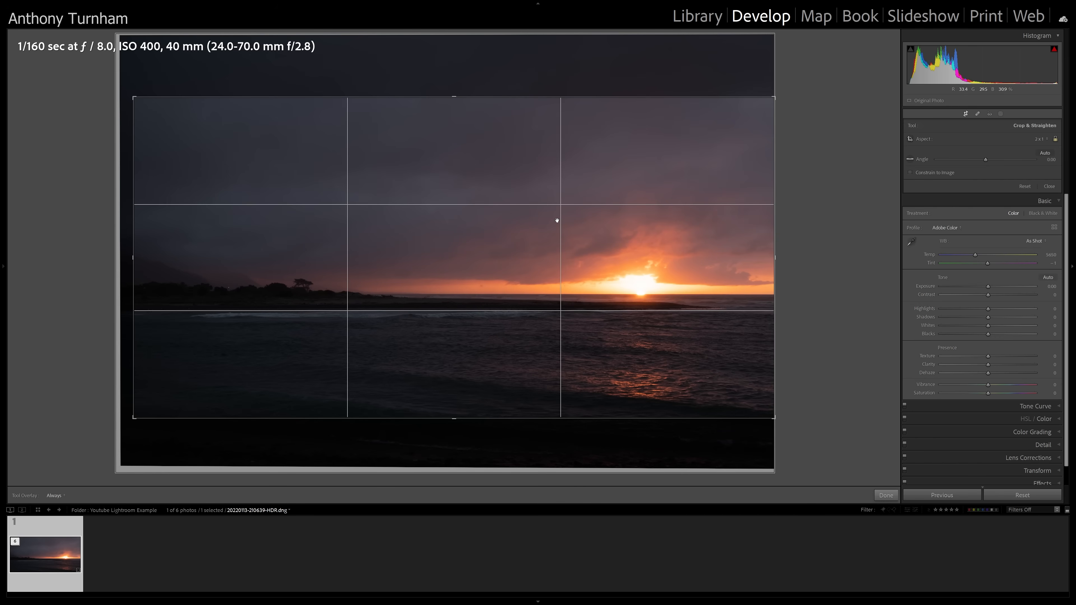
left_click_drag(599, 198, 595, 204)
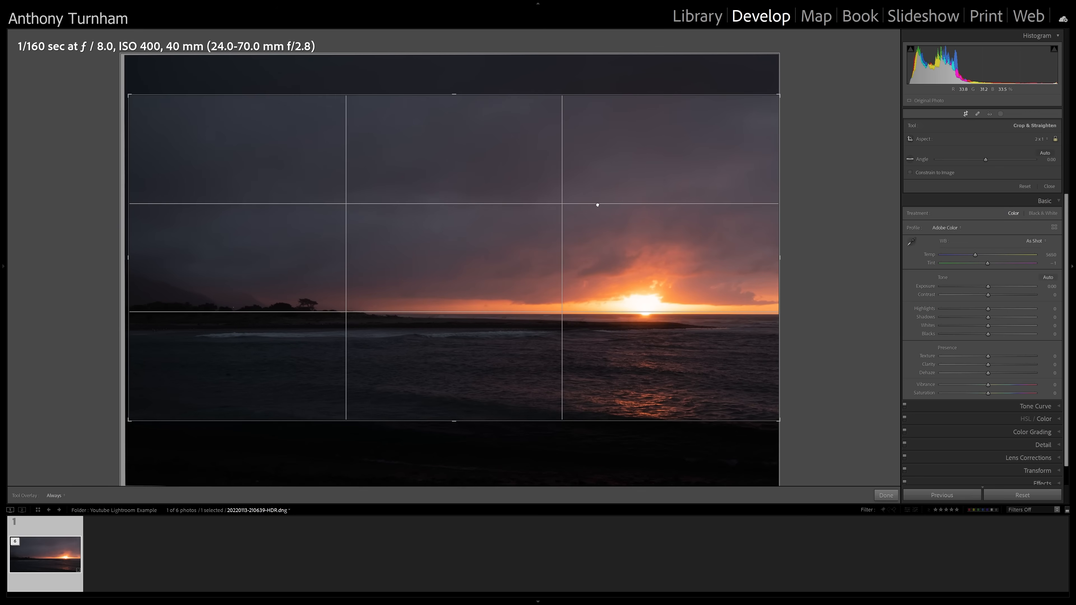
left_click_drag(652, 281, 644, 260)
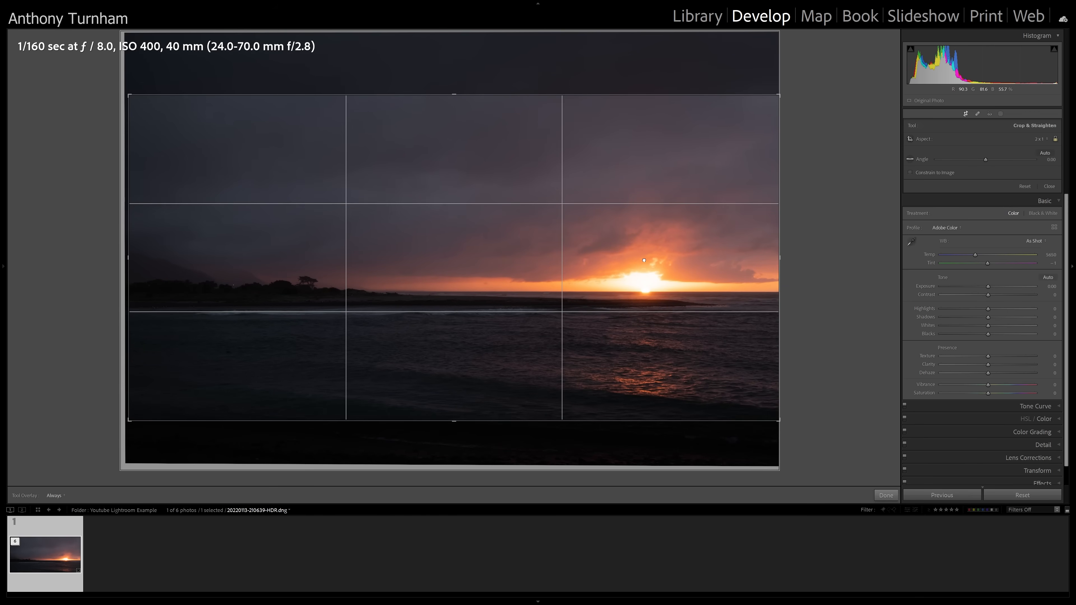
key("Return")
left_click(645, 260)
left_click(645, 264)
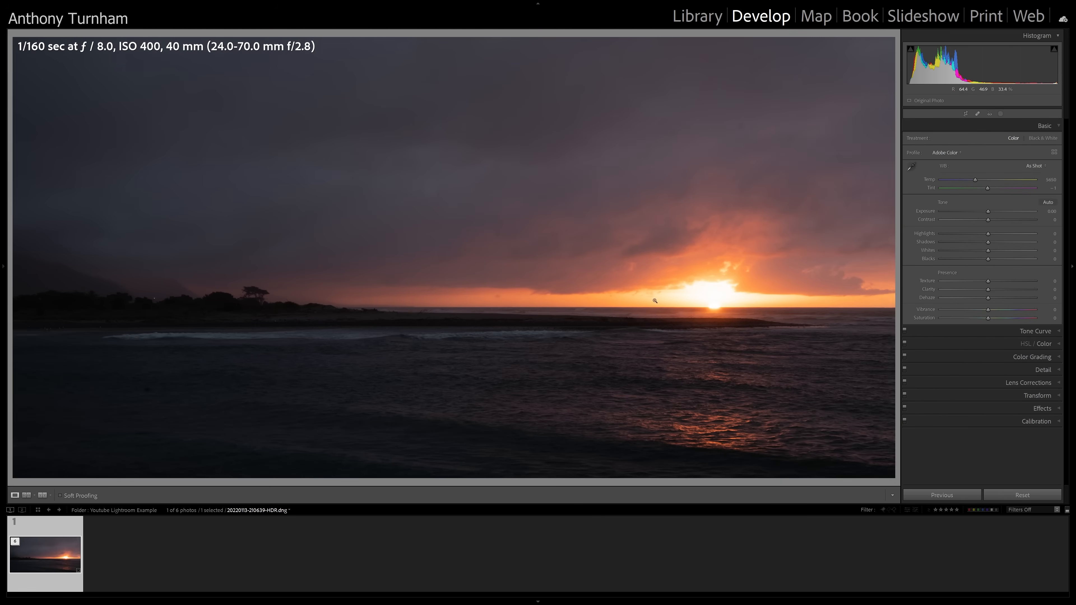
Step: Compare the Camera Neutral, Camera Flat and Camera Standard profiles on the HDR photo, and settle on Camera Flat
left_click(947, 152)
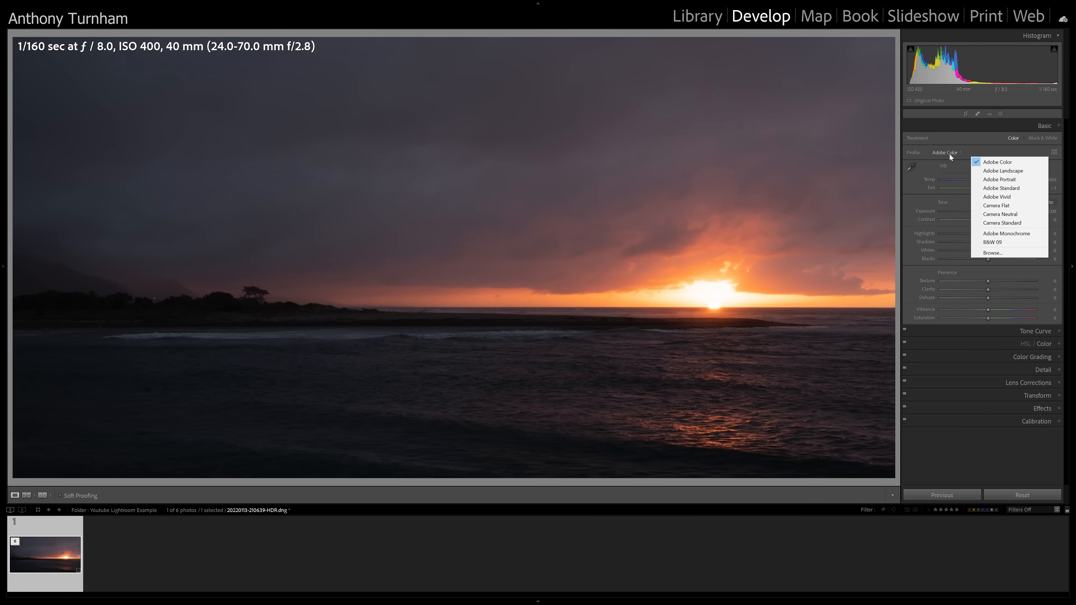
left_click(1009, 214)
left_click(966, 153)
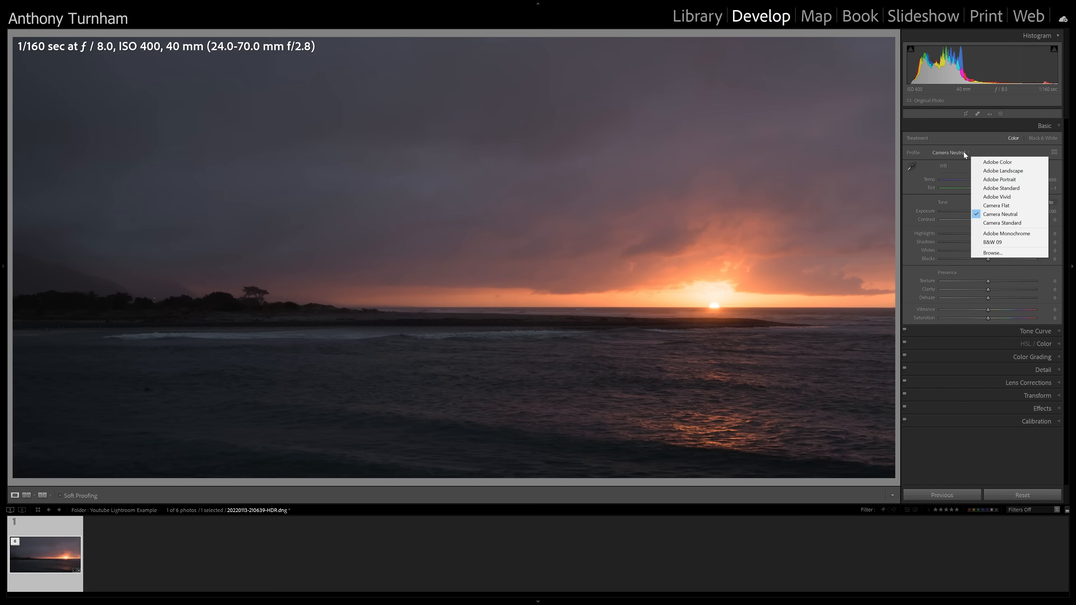
left_click(1000, 206)
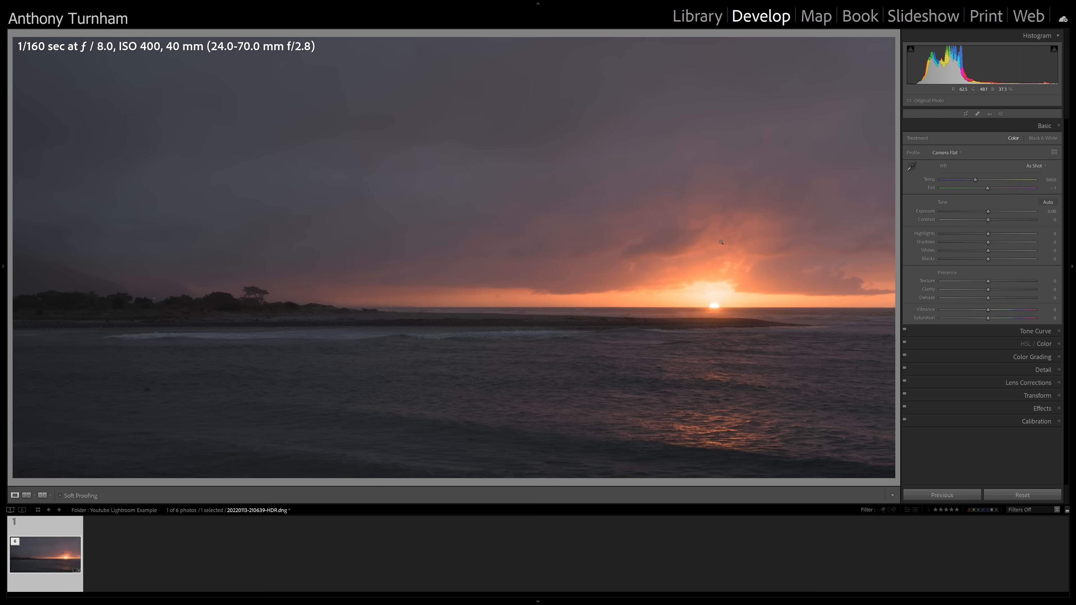
left_click(944, 153)
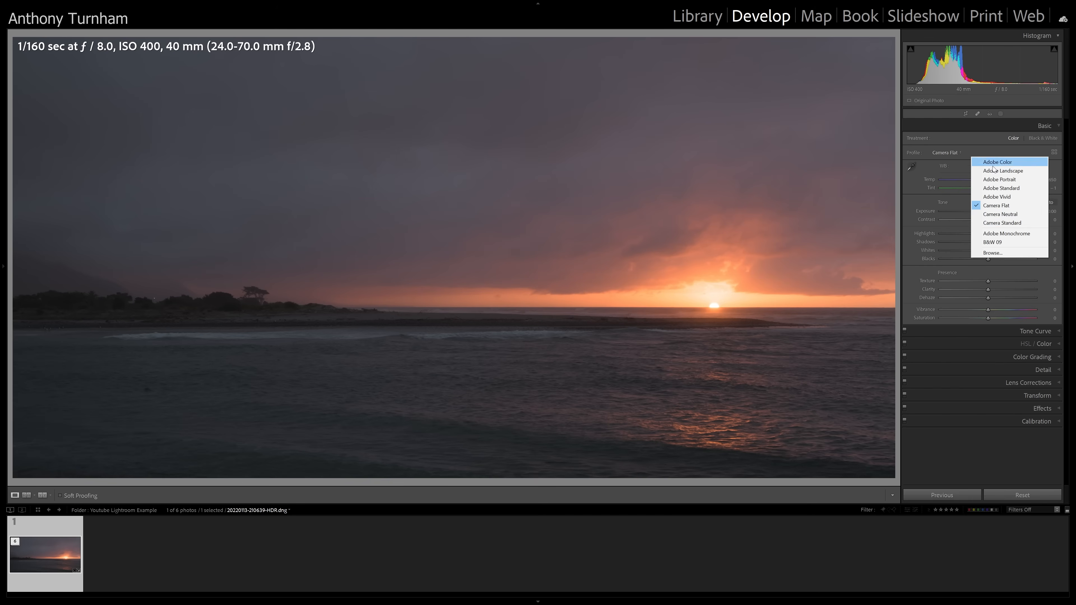
left_click(1021, 223)
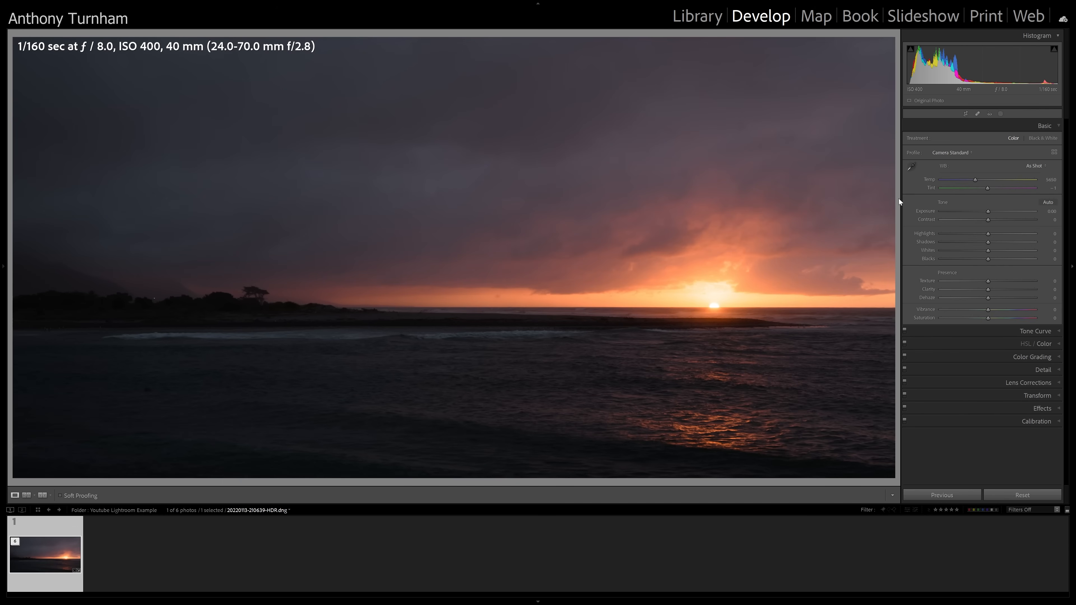
left_click(950, 153)
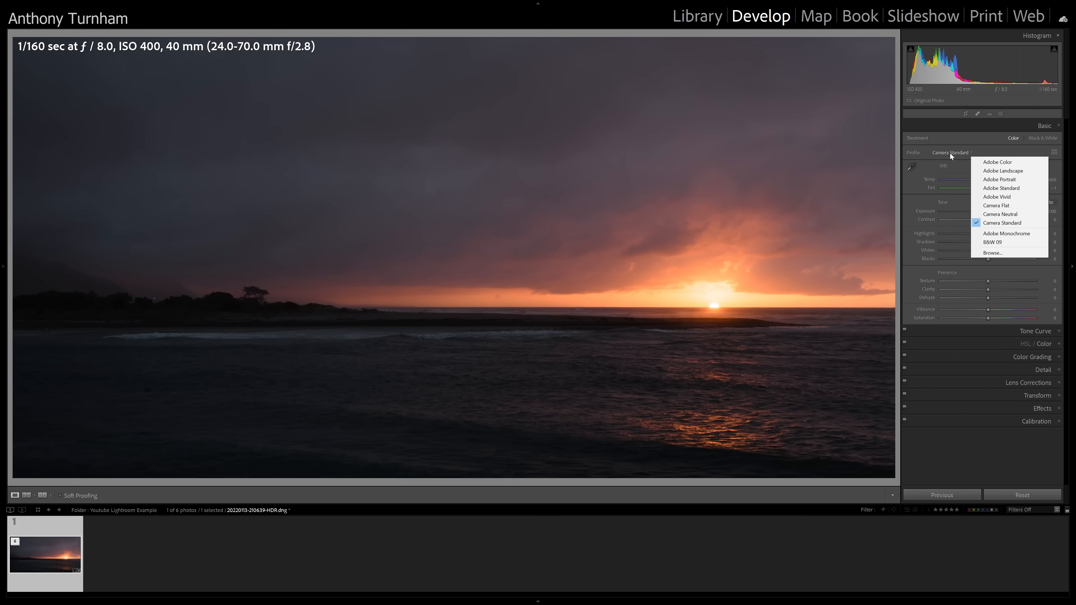
left_click(1009, 208)
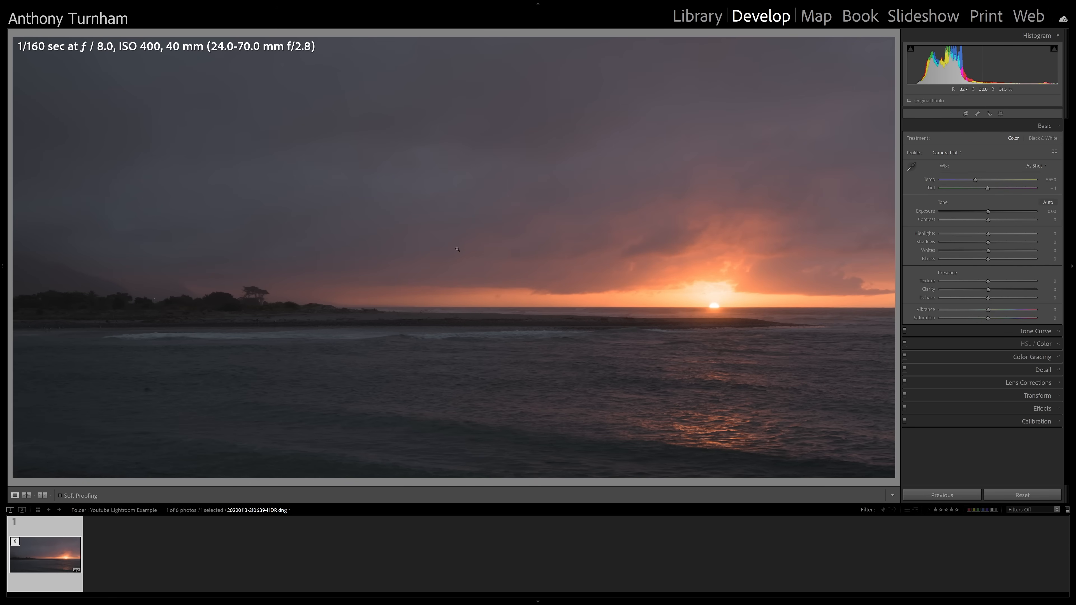
Step: Try Clarity at +100 and reset it, and set the white balance to temperature 5373 and tint −4
left_click_drag(988, 290, 1069, 297)
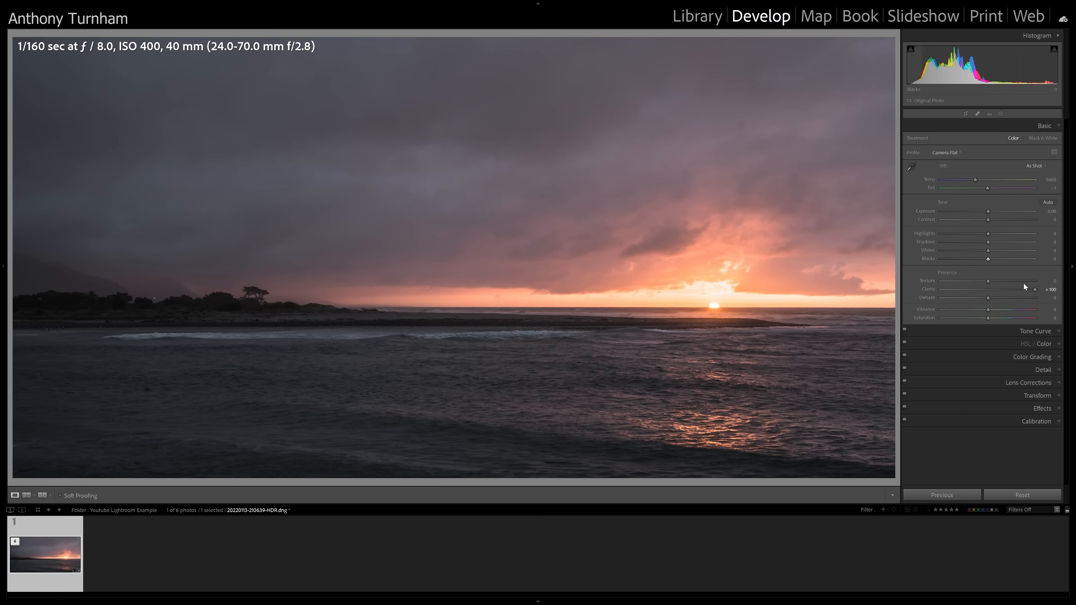
double_click(1035, 290)
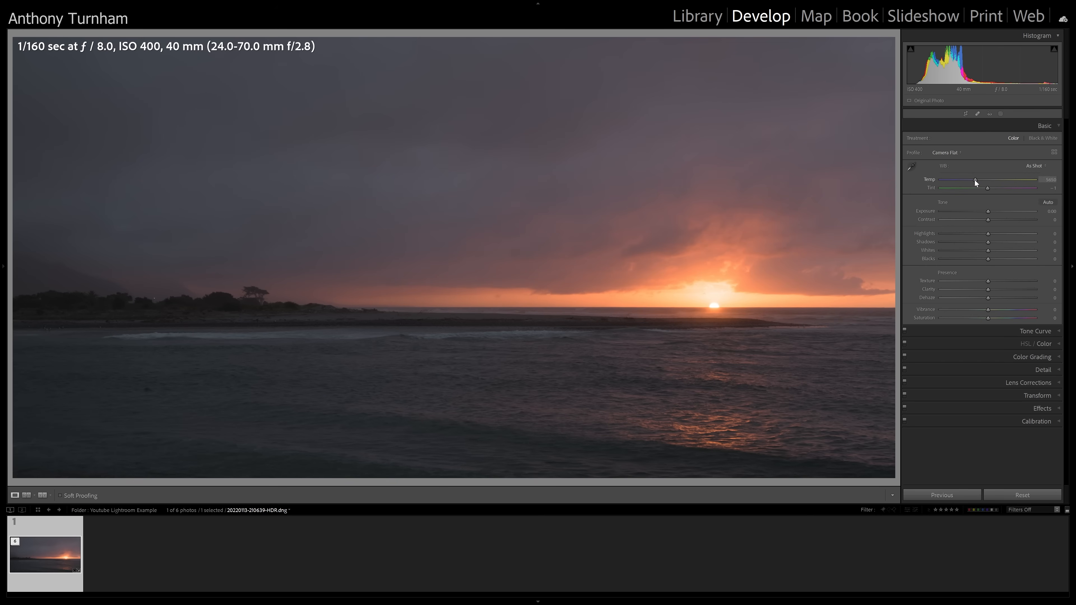
left_click_drag(976, 183, 989, 200)
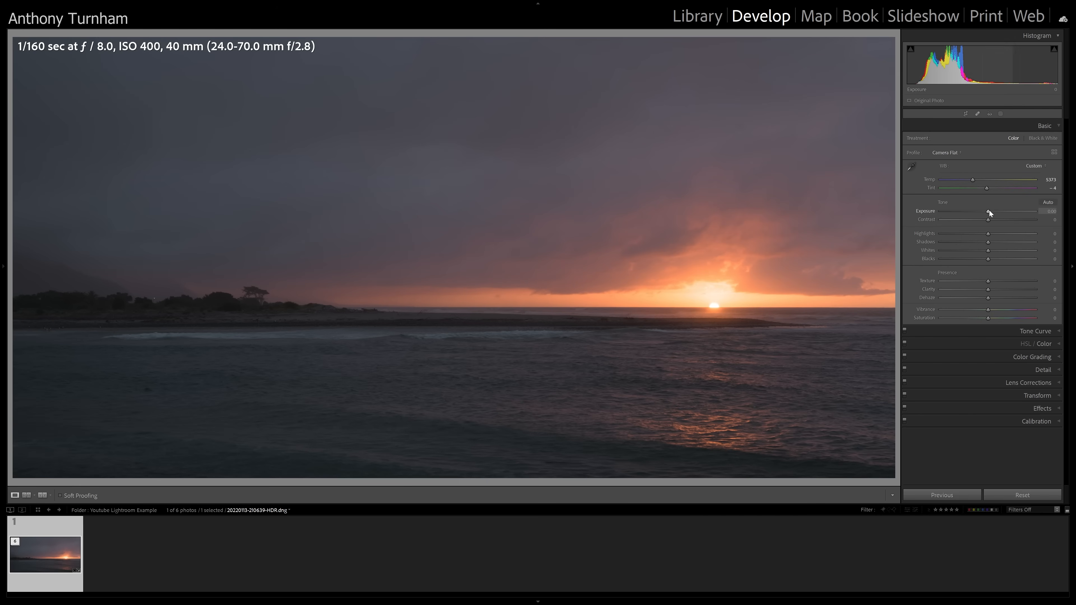
Step: Try darker exposure values down to −2.18 to examine the sun's highlight detail, and reset the exposure
left_click_drag(990, 210, 979, 212)
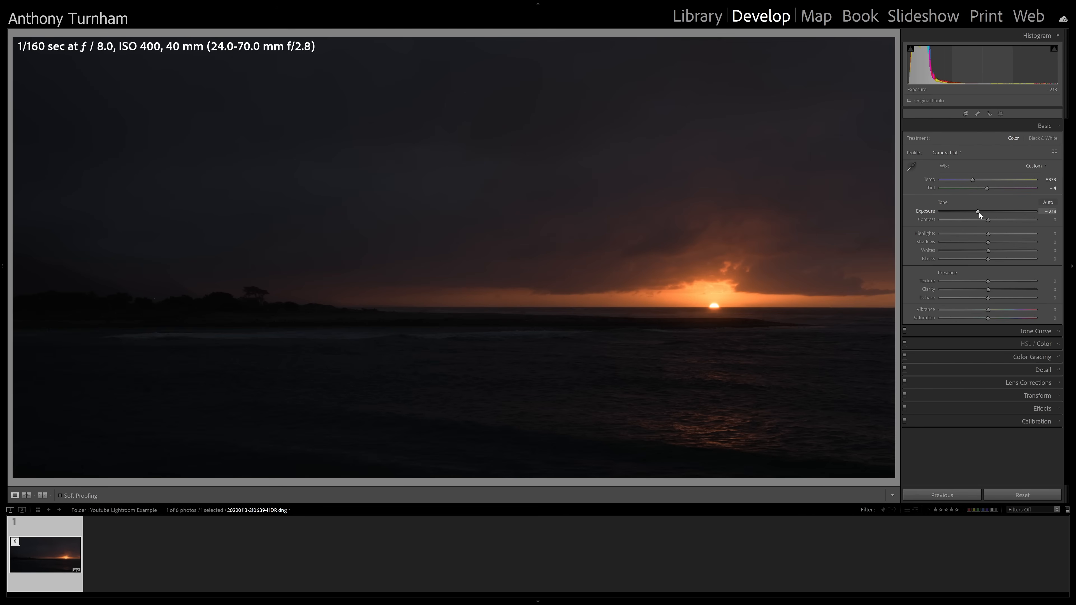
mouse_move(978, 212)
left_mouse_down()
mouse_move(994, 211)
mouse_move(981, 212)
left_mouse_up()
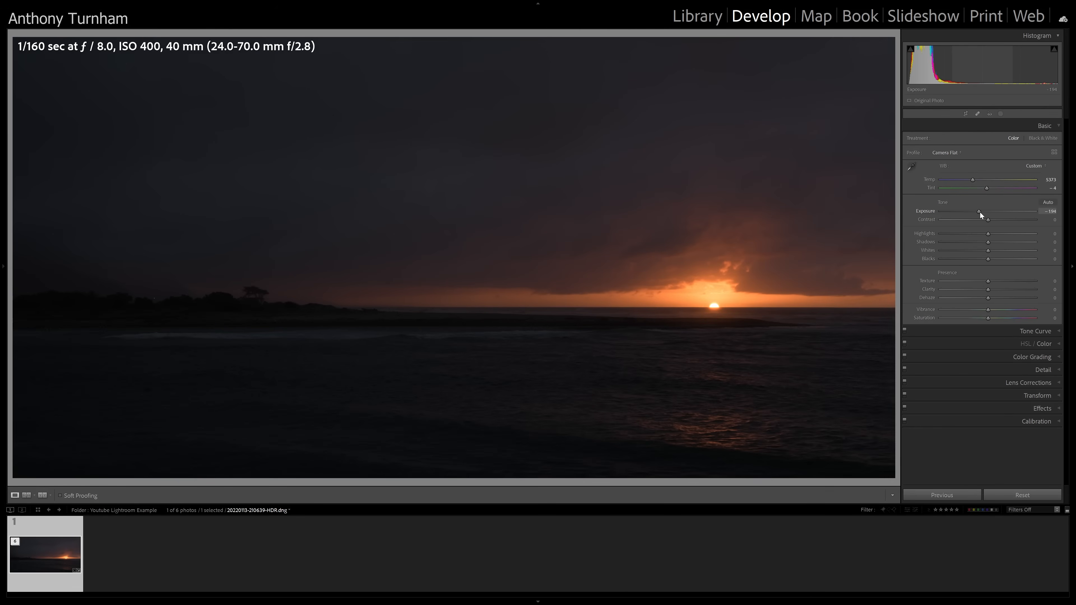
left_click_drag(980, 212, 990, 213)
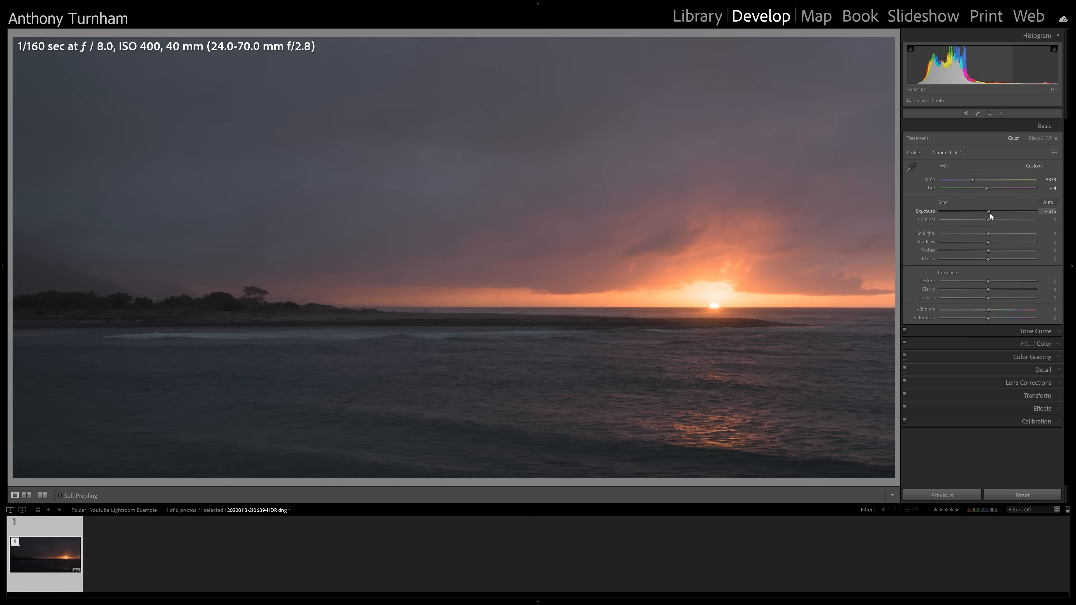
double_click(990, 213)
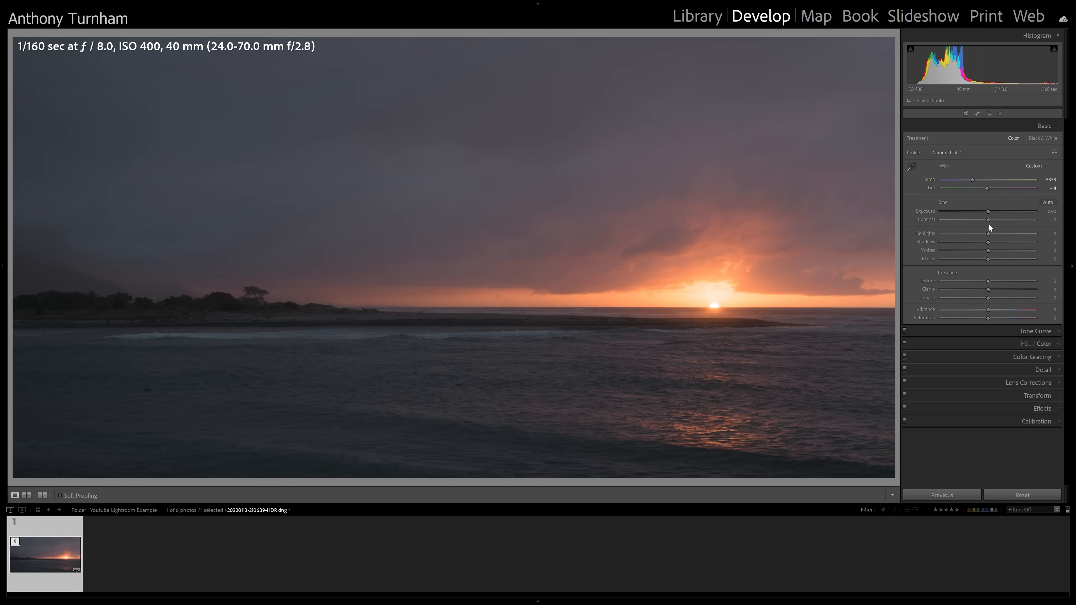
Step: Set Whites to +14 and Blacks to −28 with highlight clipping shown, and check the dark shoreline up close for shadow clipping
mouse_move(989, 220)
left_mouse_down()
mouse_move(1008, 221)
mouse_move(987, 220)
left_mouse_up()
left_click_drag(995, 251, 996, 253)
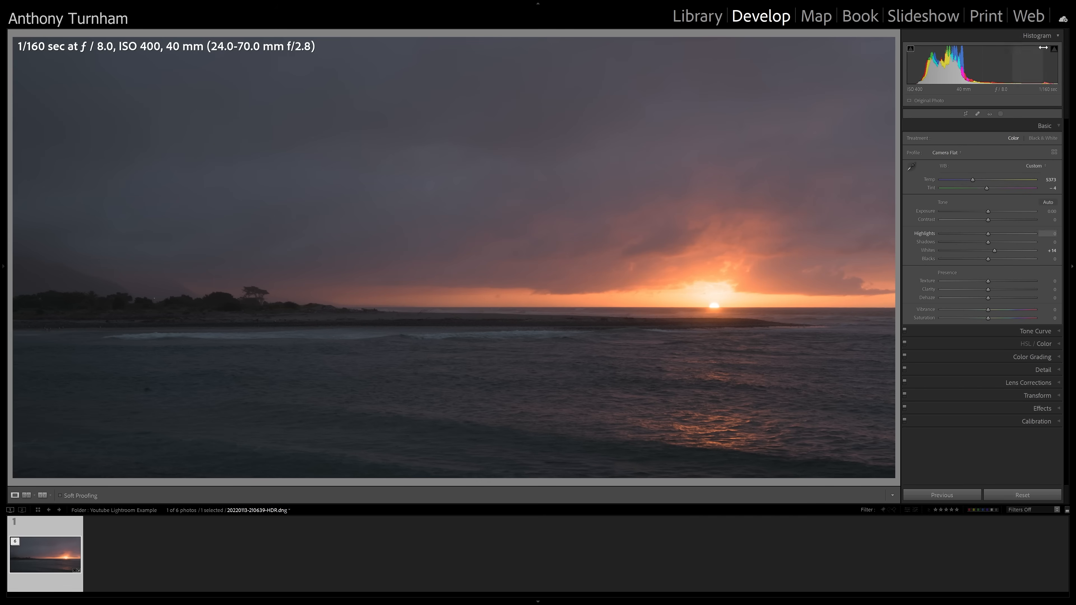
left_click(1054, 49)
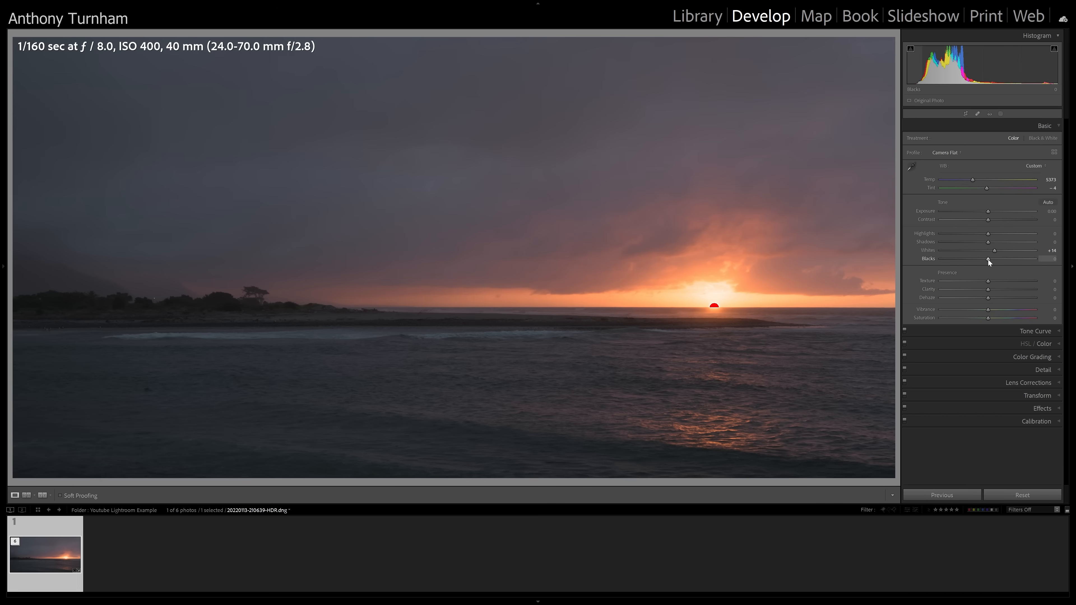
mouse_move(989, 260)
left_mouse_down()
mouse_move(959, 260)
mouse_move(975, 262)
left_mouse_up()
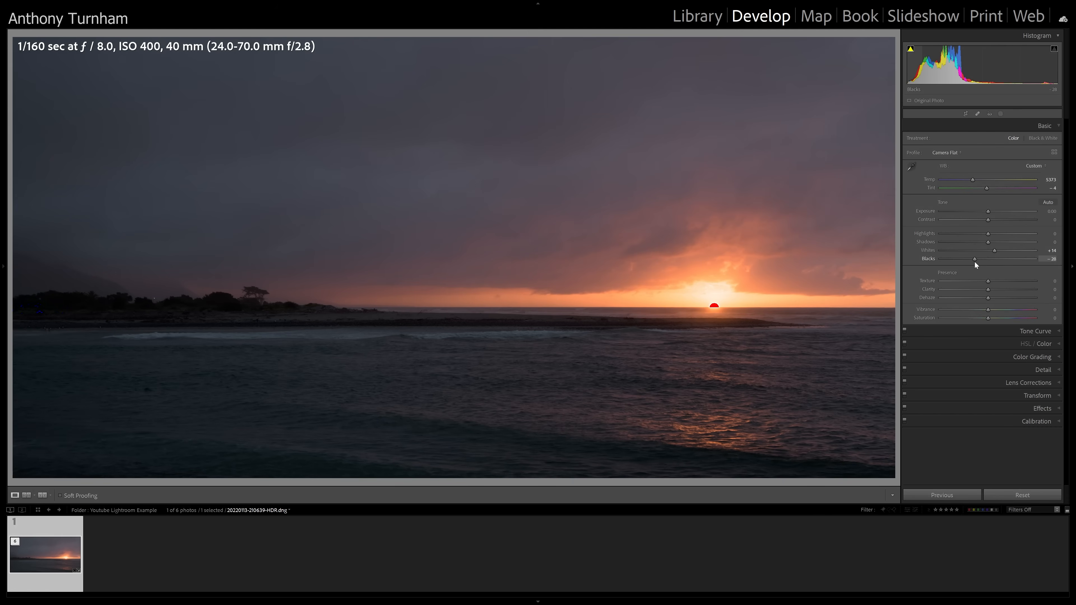
left_click(41, 316)
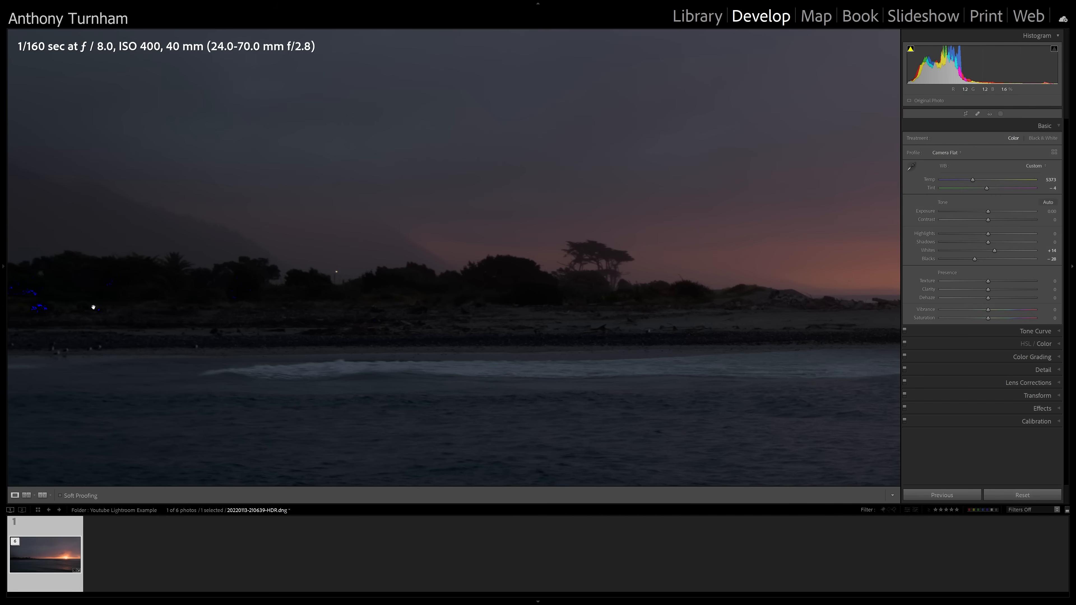
left_click(335, 310)
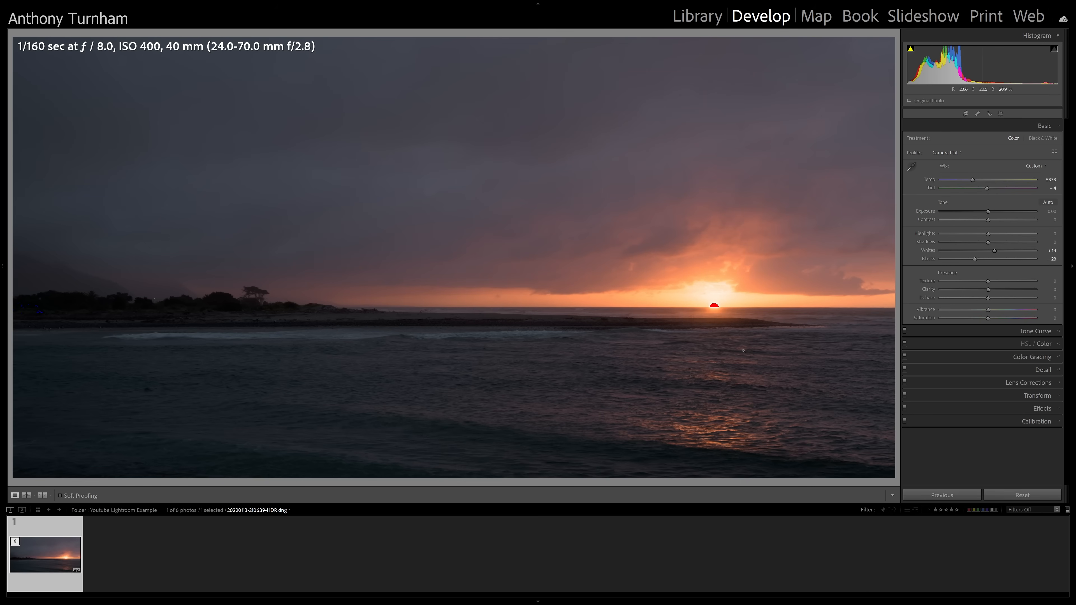
Step: Set Contrast to +10, Highlights to −14 and Shadows to +47
left_click_drag(988, 221, 994, 224)
left_click_drag(990, 234, 983, 235)
mouse_move(994, 243)
left_mouse_down()
mouse_move(1050, 250)
mouse_move(1011, 253)
left_mouse_up()
Step: Try Clarity at +100, settle on +24, set Dehaze to +9 and Vibrance to +30, and raise the saturation slightly
left_click_drag(987, 293, 1051, 294)
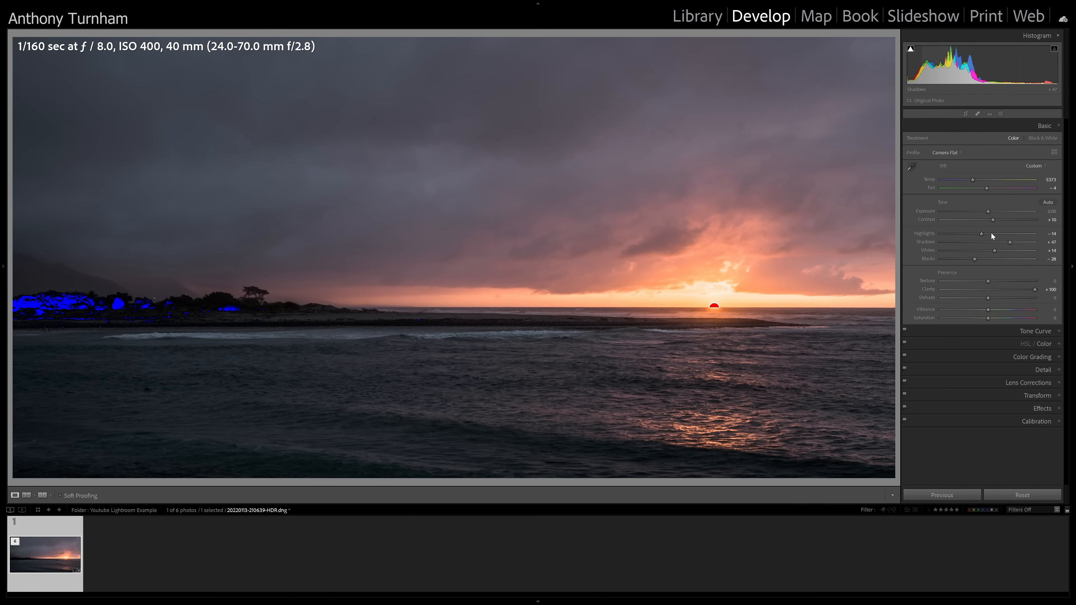
mouse_move(1035, 290)
left_mouse_down()
mouse_move(995, 294)
mouse_move(1043, 294)
left_mouse_up()
left_click_drag(1035, 290, 997, 288)
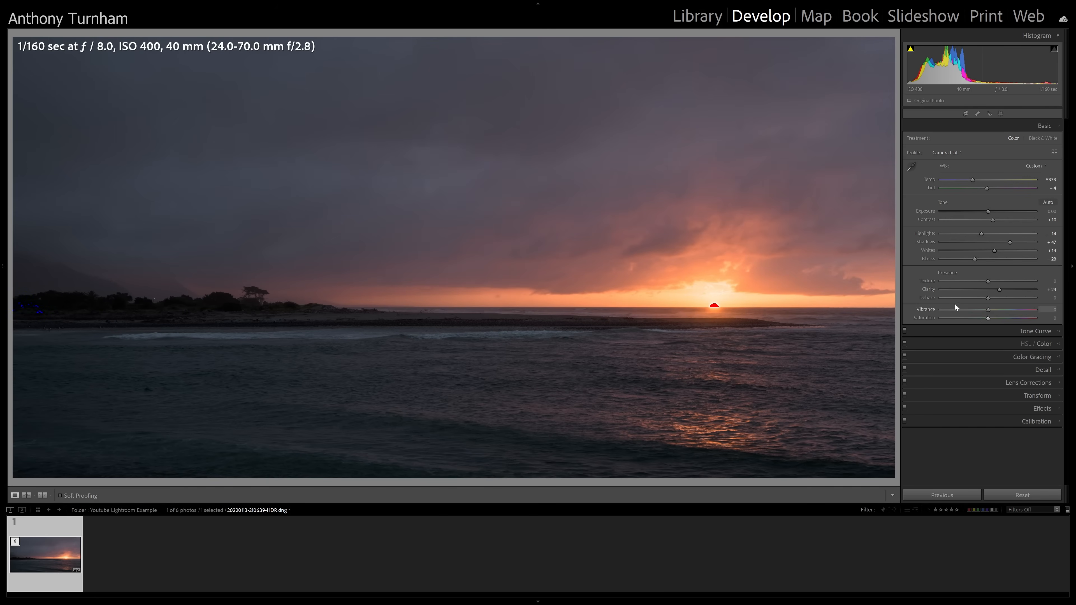
mouse_move(991, 300)
left_mouse_down()
mouse_move(1046, 317)
mouse_move(937, 308)
mouse_move(1011, 298)
mouse_move(993, 299)
left_mouse_up()
mouse_move(990, 313)
left_mouse_down()
mouse_move(1046, 327)
mouse_move(989, 321)
left_mouse_up()
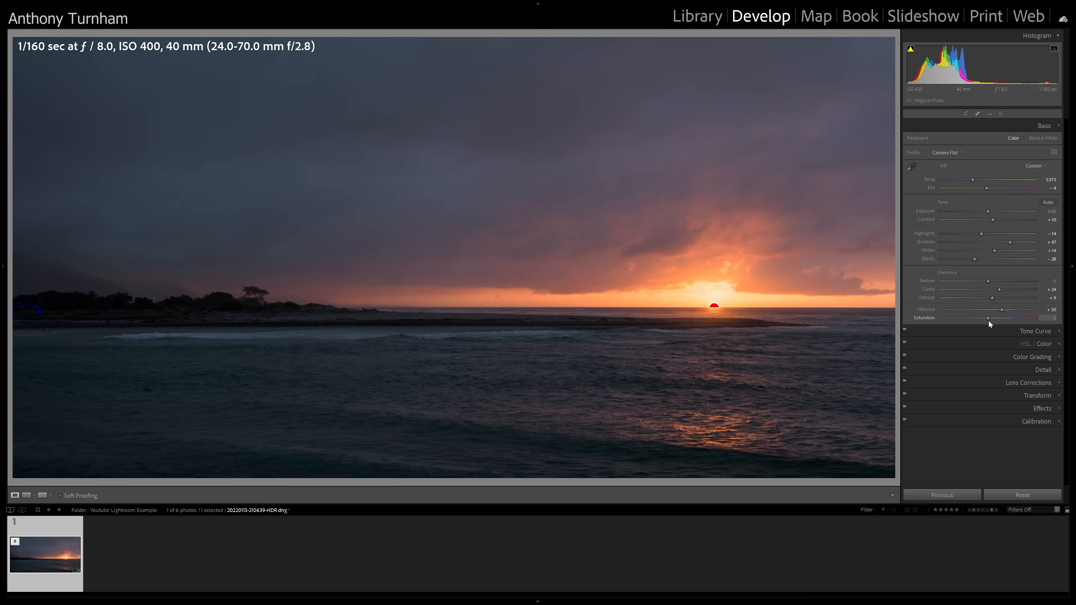
left_click(992, 321)
Step: Shape the RGB point curve with a midtone point at 116/139, a raised upper-tone point and a shadow point at 50/54
left_click(1017, 330)
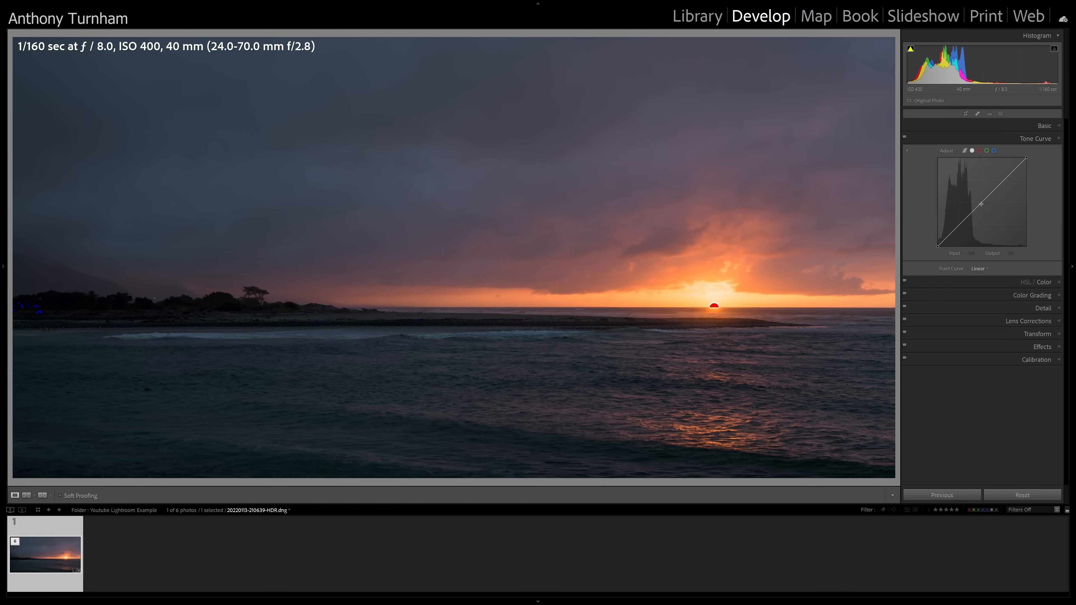
left_click_drag(980, 203, 978, 198)
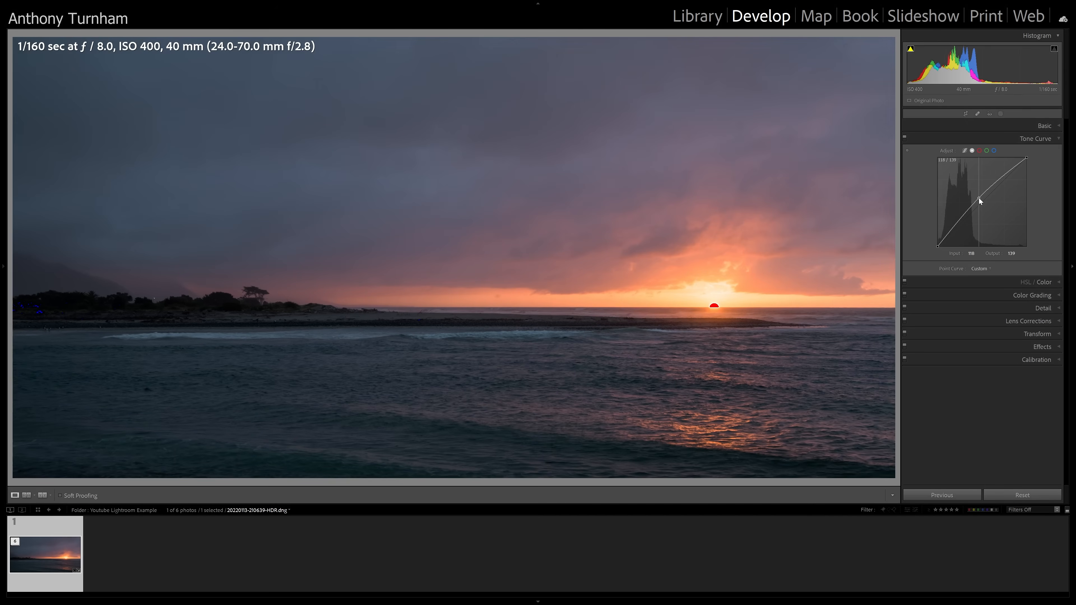
left_click_drag(1002, 178, 999, 176)
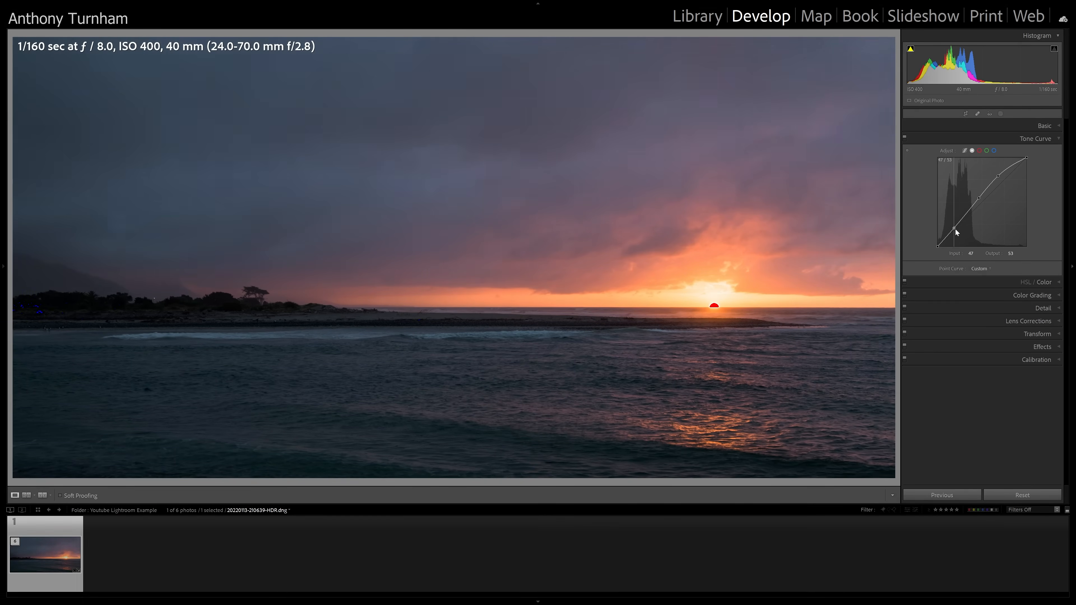
left_click_drag(954, 229, 956, 230)
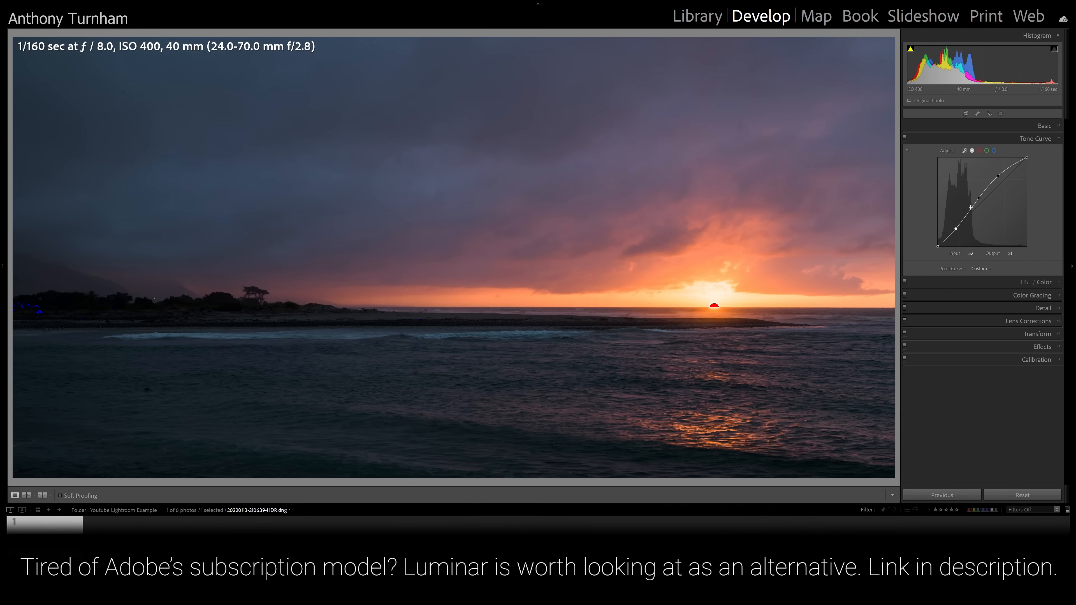
left_click_drag(956, 228, 955, 227)
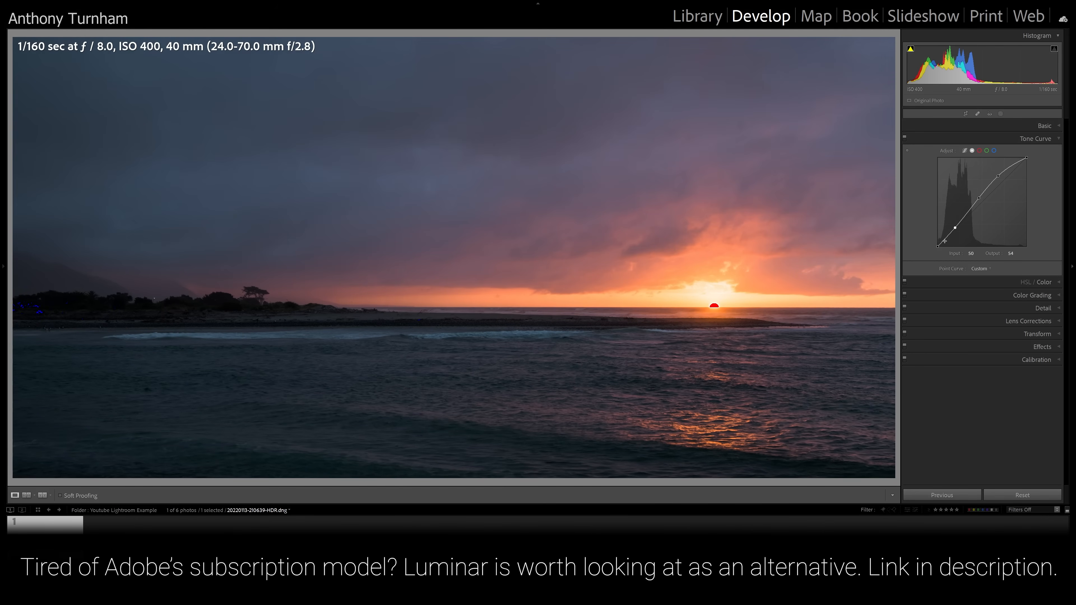
Step: Try the blue channel curve with its highlight end lowered to 219 and its black end raised to 11, and restore both ends
left_click(994, 151)
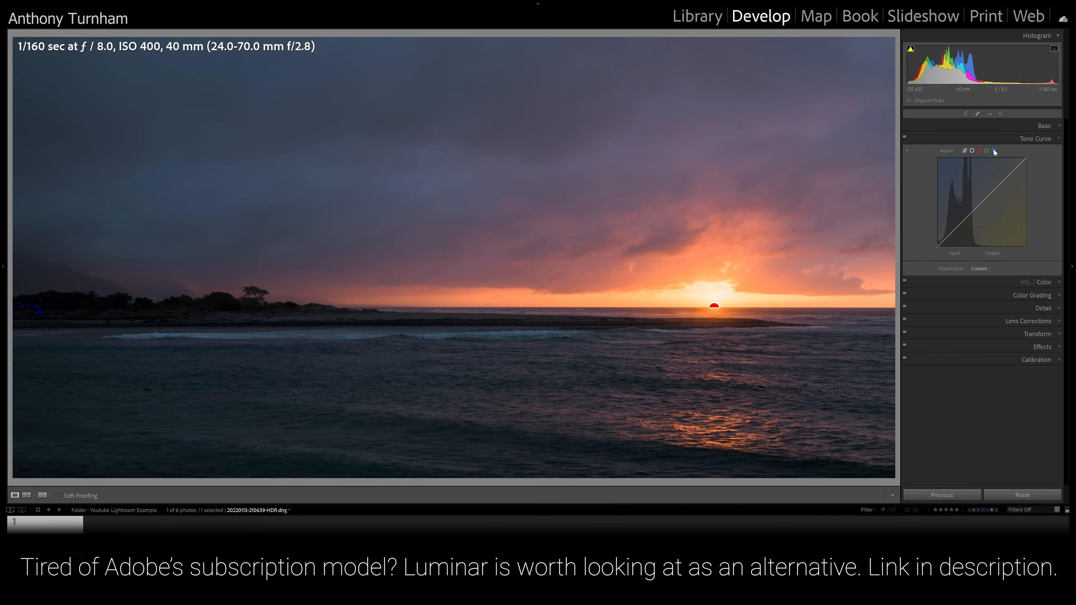
left_click_drag(1029, 158, 1028, 170)
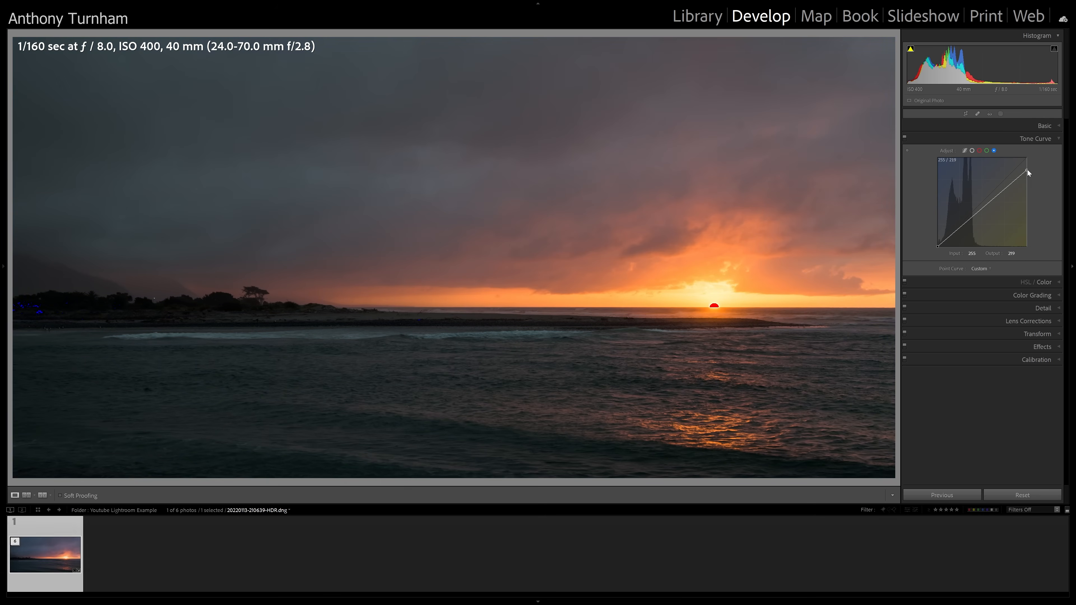
left_click_drag(939, 248, 935, 242)
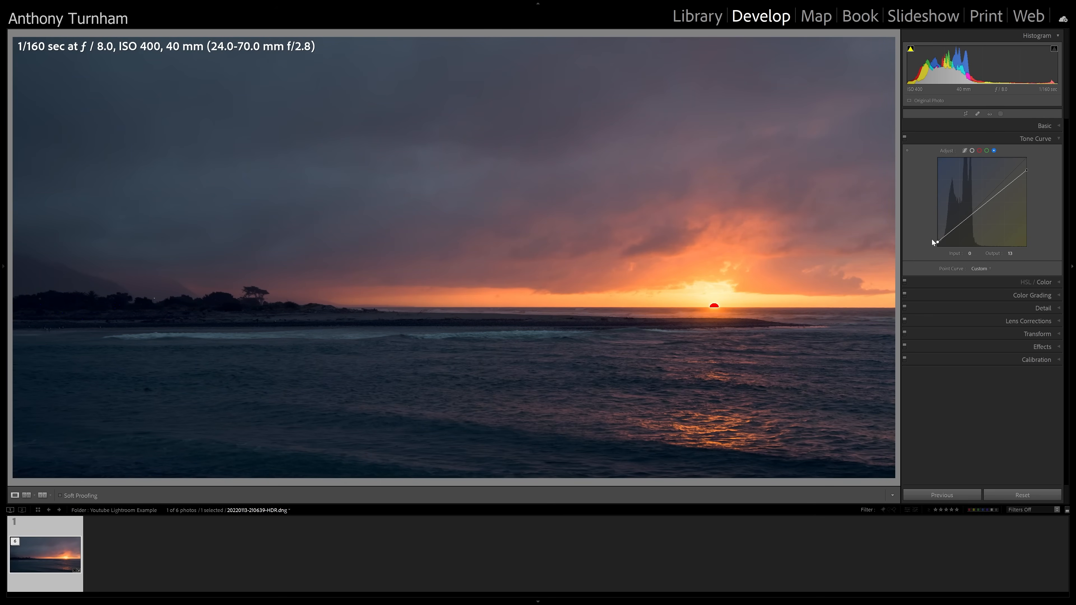
left_click_drag(938, 243, 933, 255)
left_click_drag(1025, 169, 1034, 153)
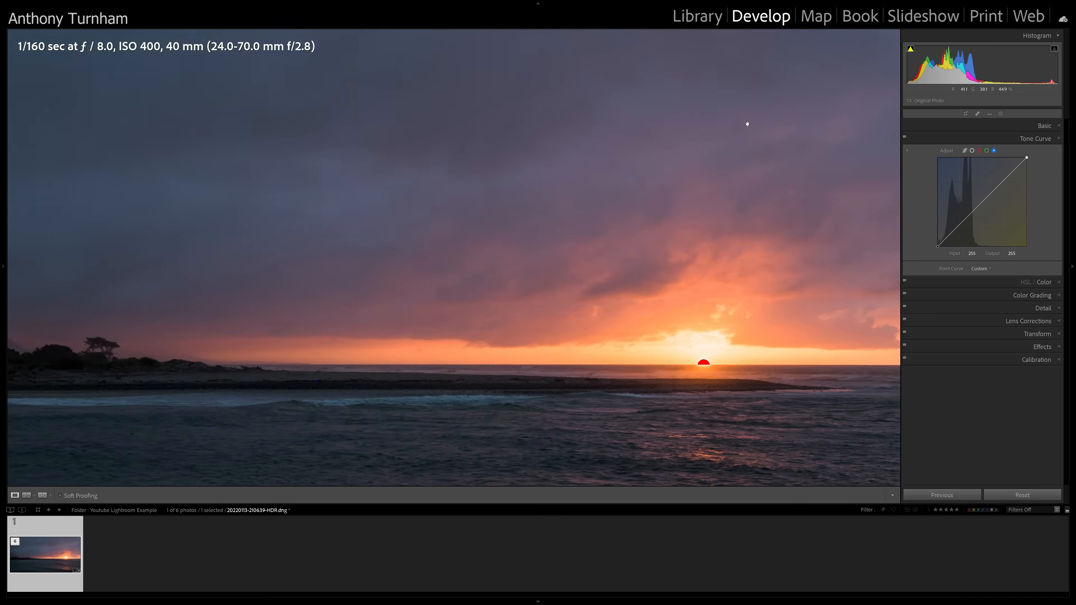
Step: Inspect the sky up close, heal the dust spot above the sunset, and turn on Visualize Spots
left_click(742, 107)
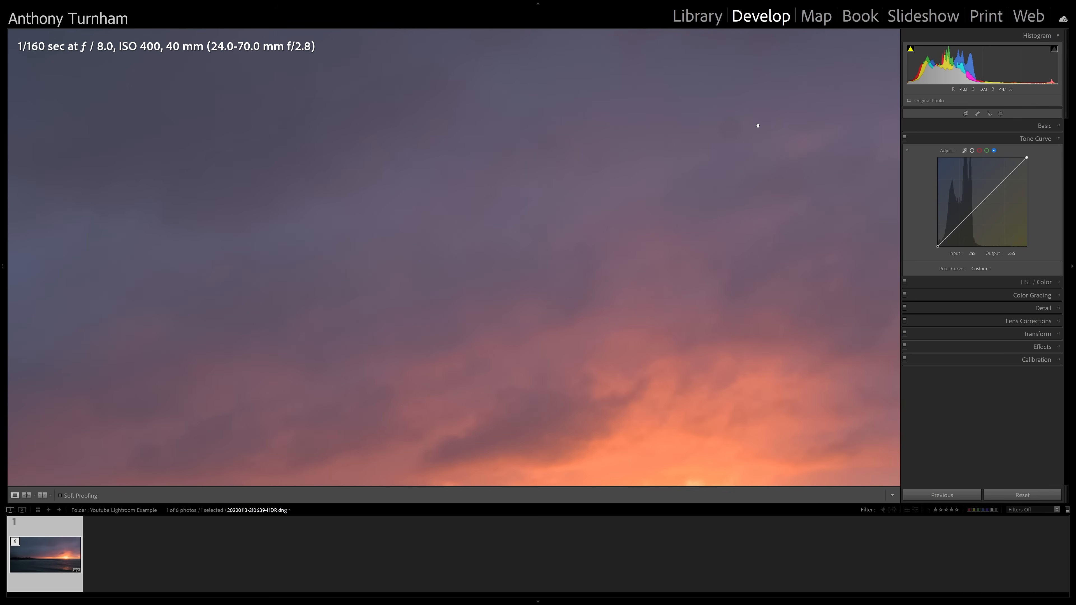
left_click(758, 126)
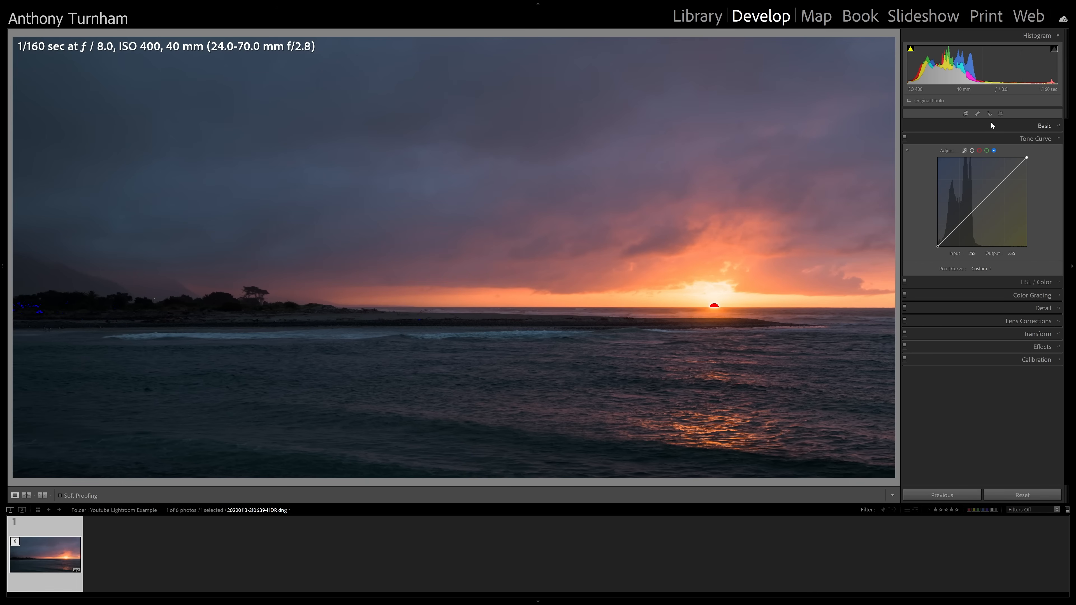
left_click(978, 113)
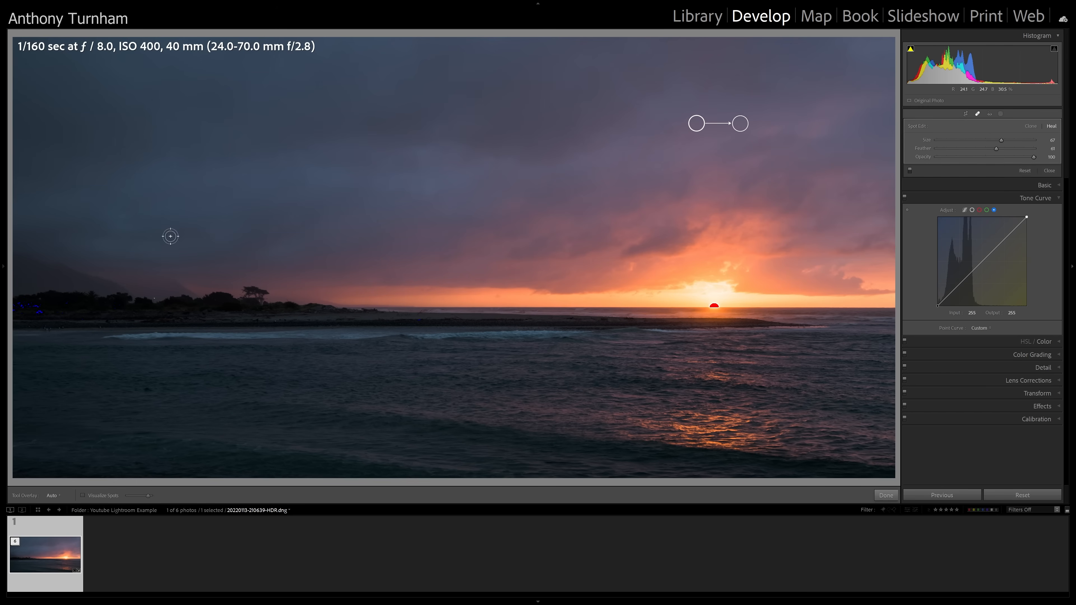
left_click(82, 496)
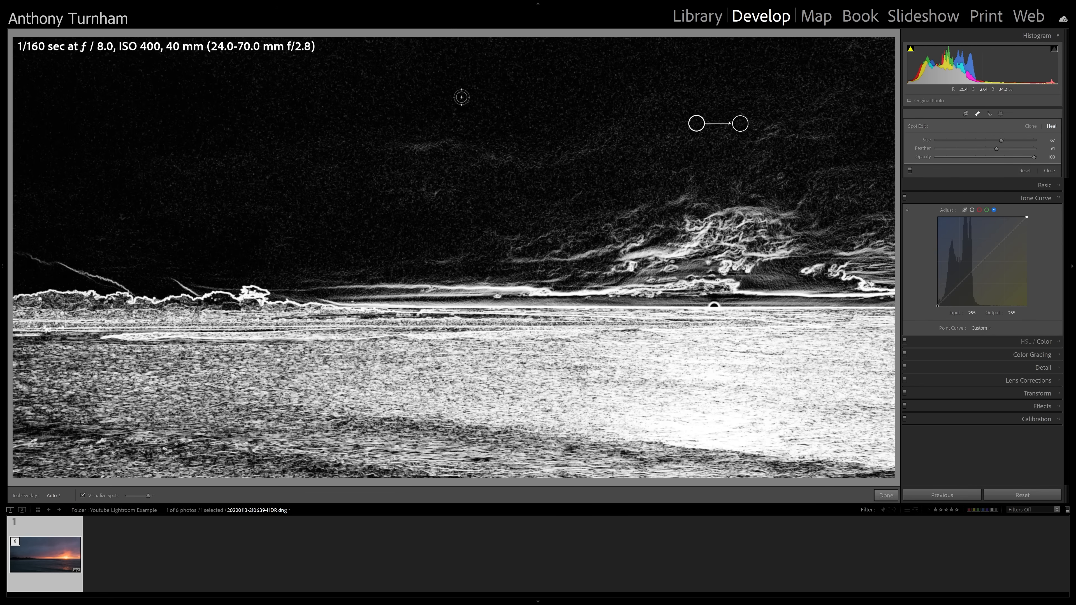
Step: Turn off Visualize Spots and hide the module picker, toolbar and filmstrip around the photo
left_click(82, 497)
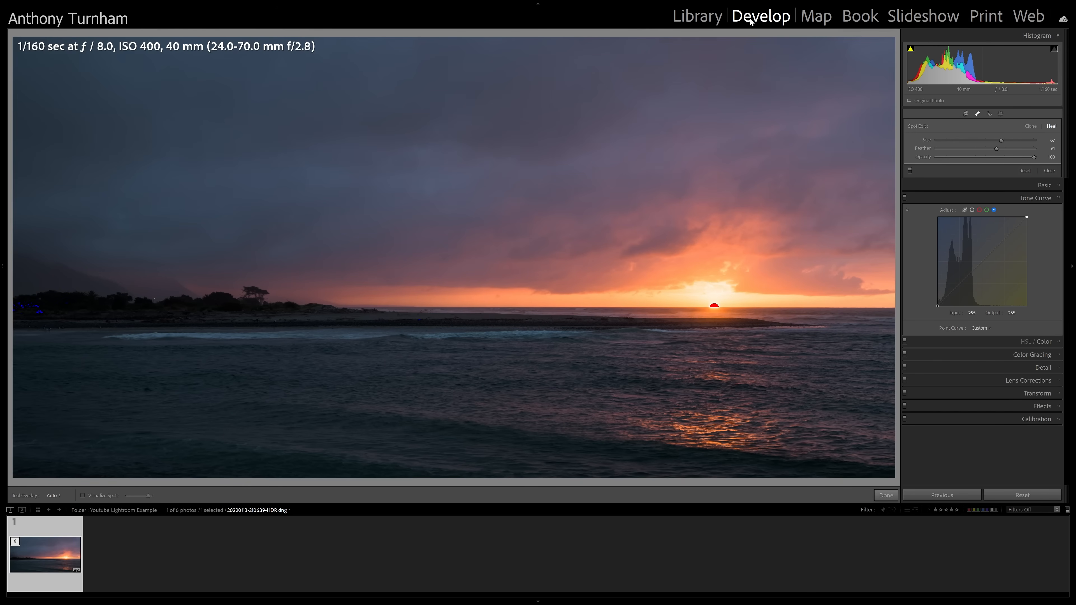
left_click(538, 3)
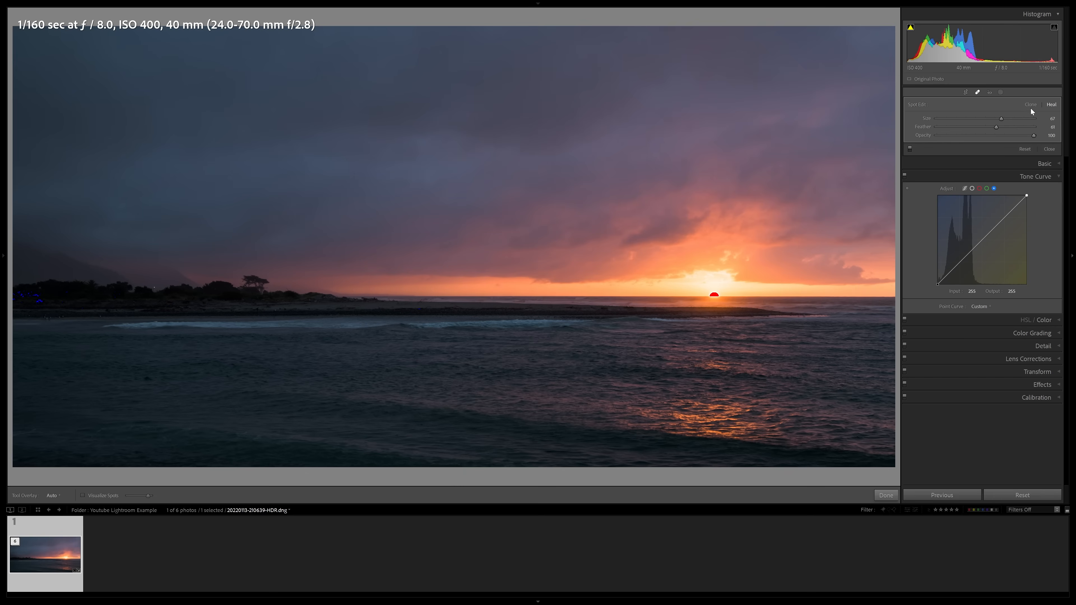
key("t")
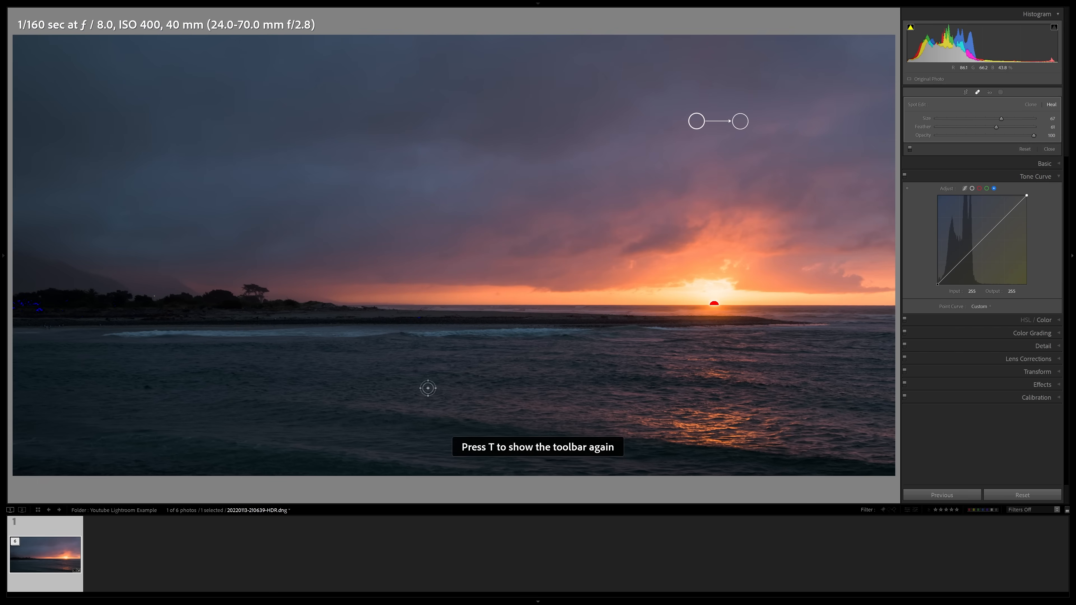
key("t")
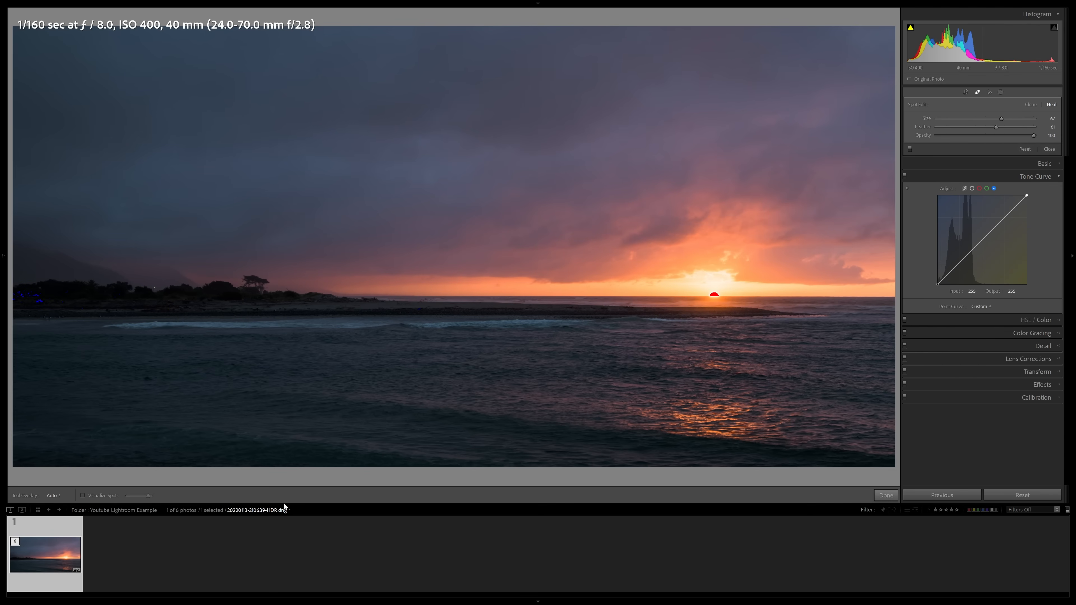
key("t")
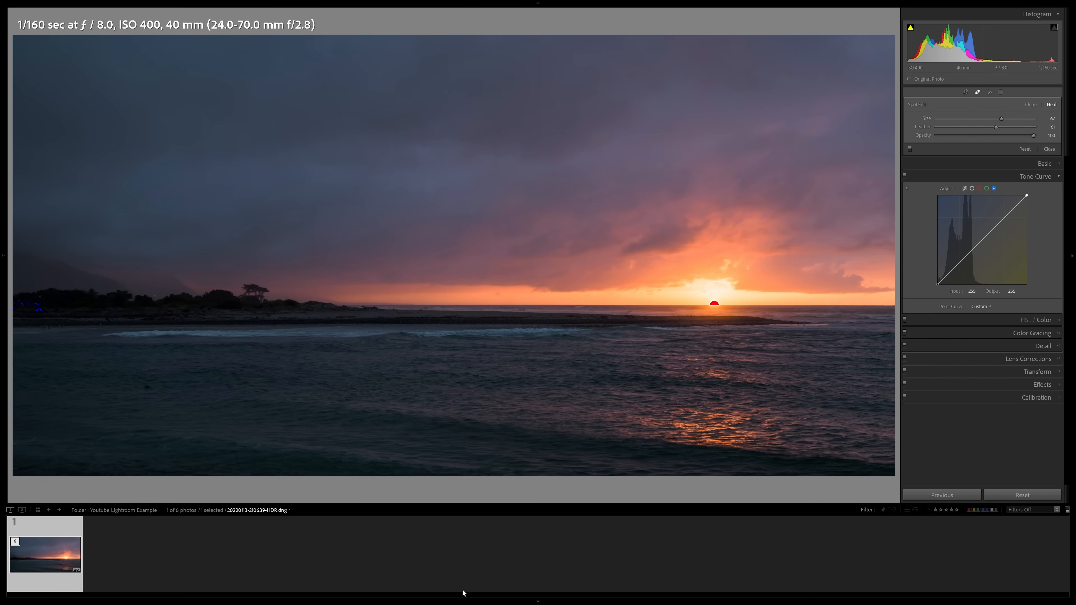
left_click(535, 601)
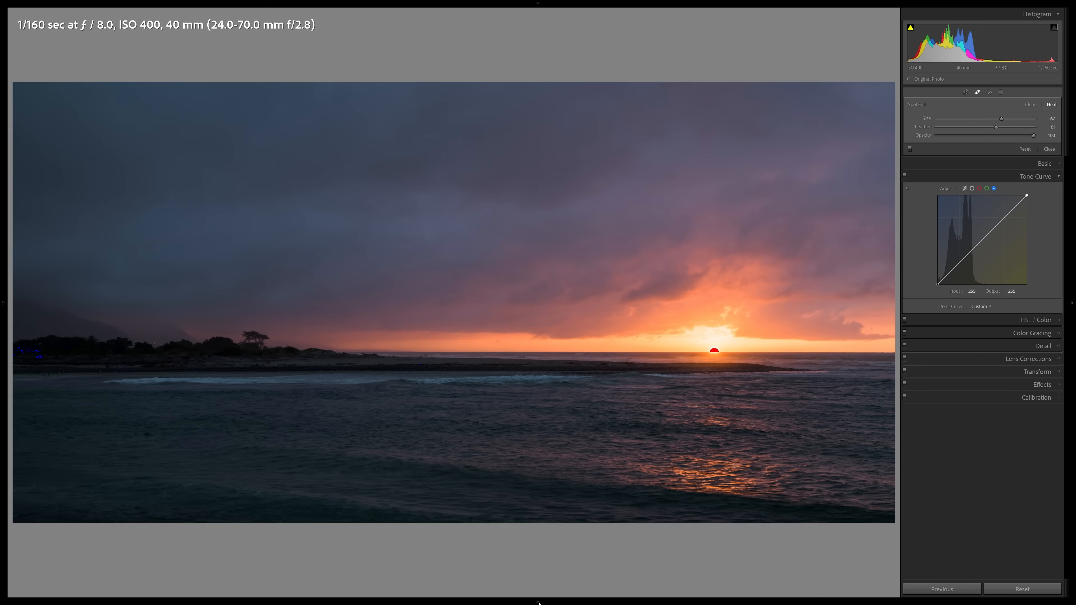
Step: Add a linear gradient mask fading from the top of the sky down to the shoreline, and hide its overlay
left_click(1002, 91)
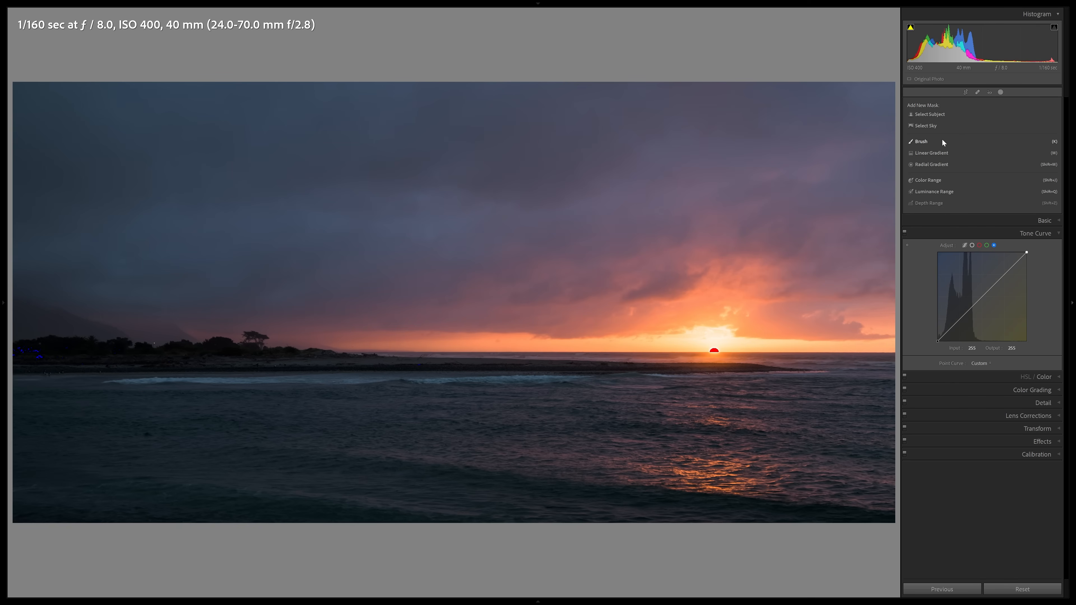
left_click(944, 157)
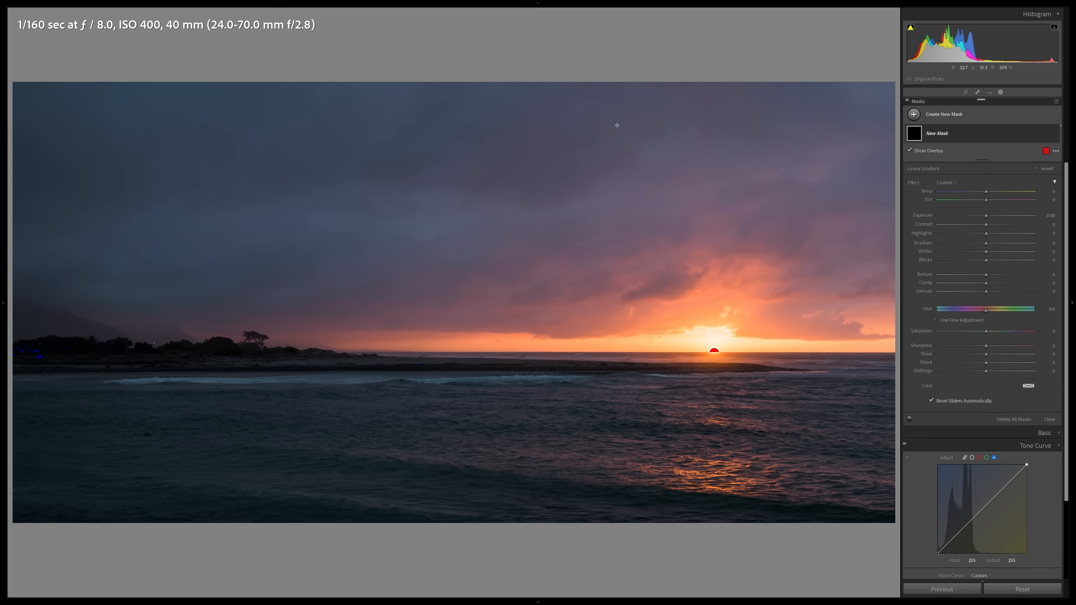
left_click_drag(515, 104, 521, 363)
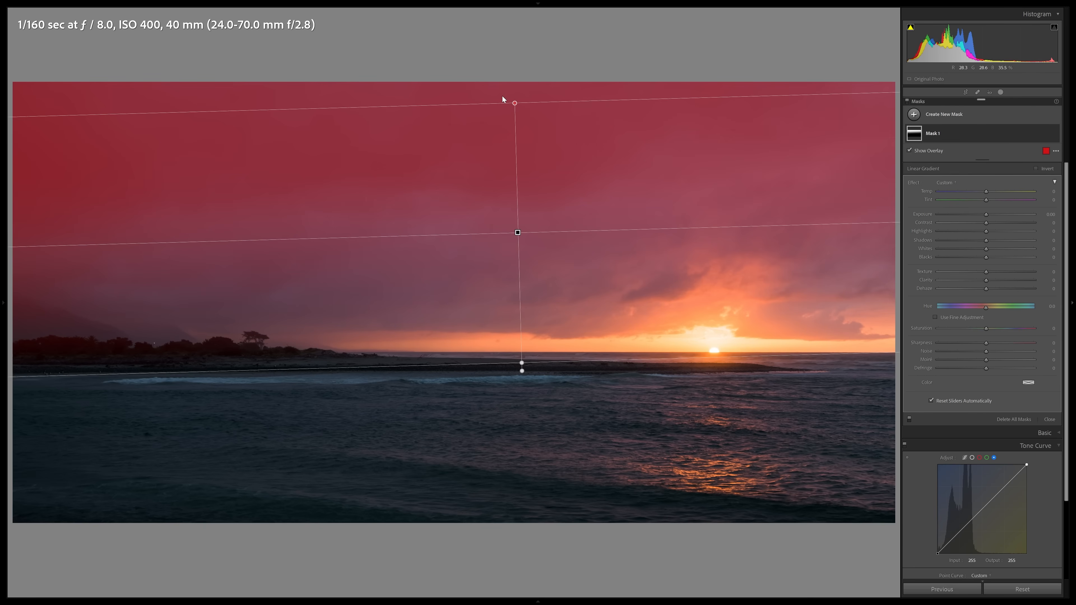
key("o")
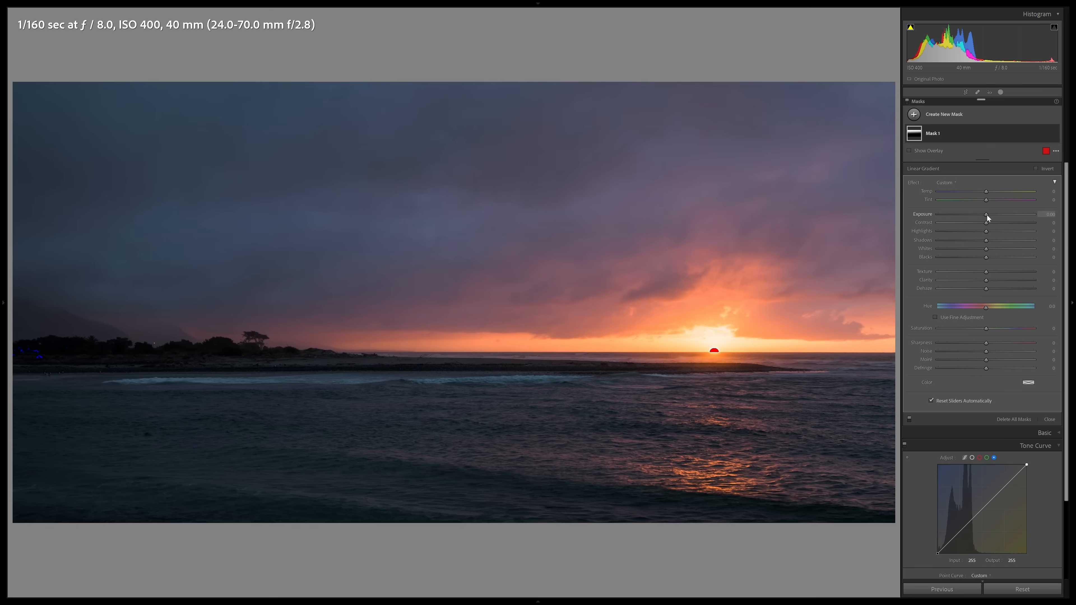
Step: Set the sky gradient's Exposure to -0.69, Contrast to 10 and Temp to -6
left_click_drag(987, 215, 990, 225)
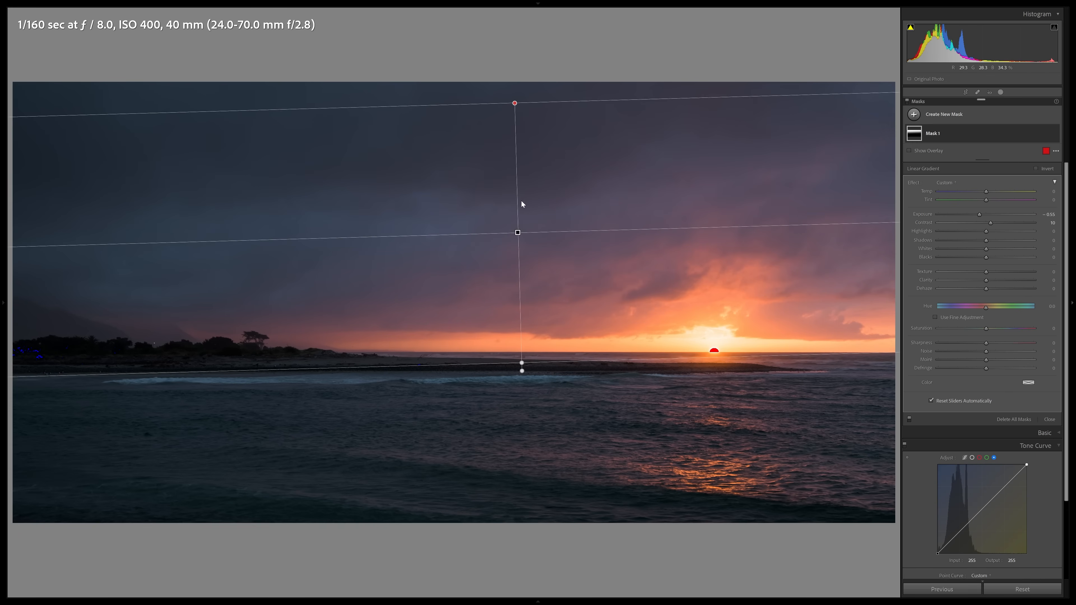
left_click_drag(979, 215, 977, 215)
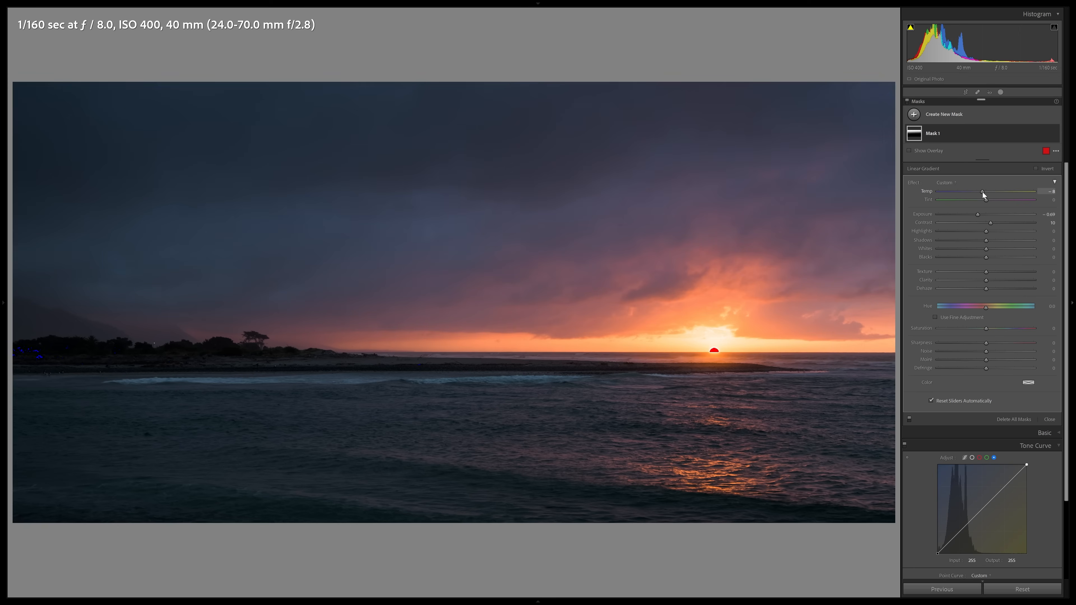
mouse_move(983, 192)
left_mouse_down()
mouse_move(967, 192)
mouse_move(985, 193)
left_mouse_up()
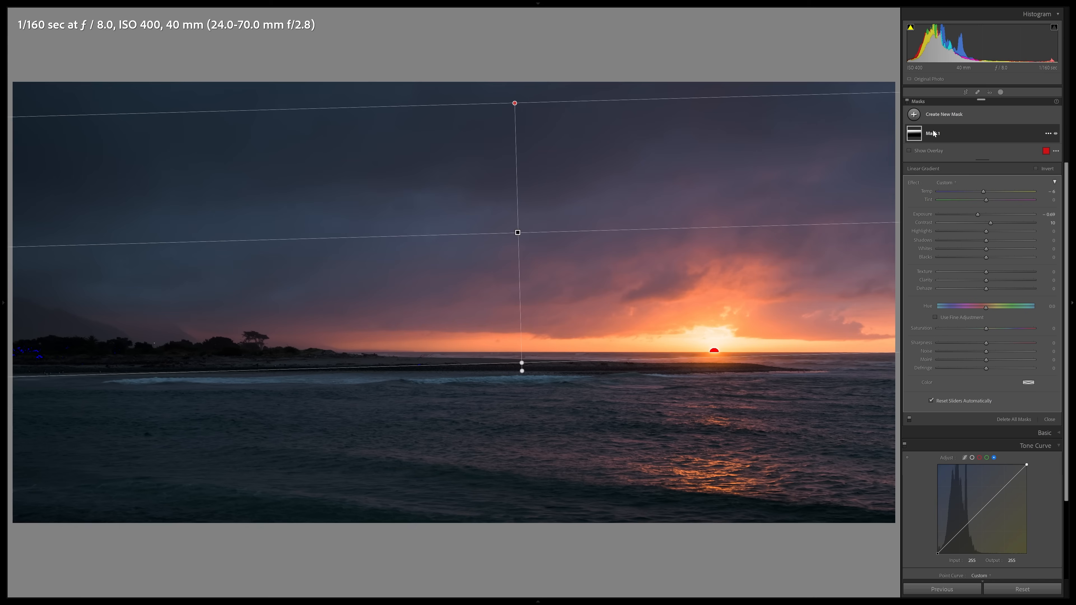
Step: Rename the linear gradient mask "Sky darkener"
double_click(959, 133)
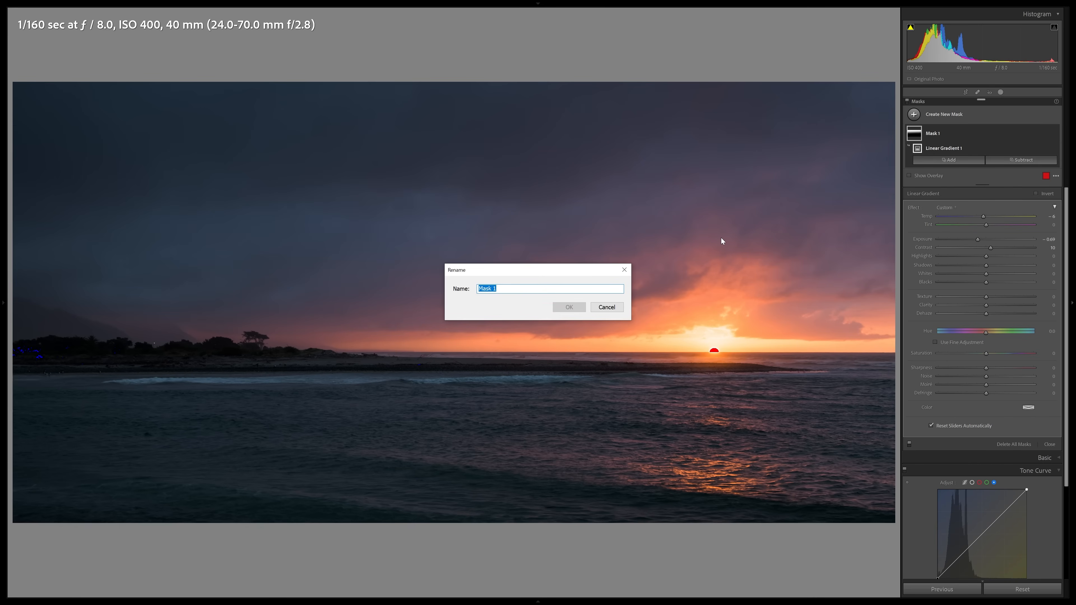
type("Sky darkened")
key("Return")
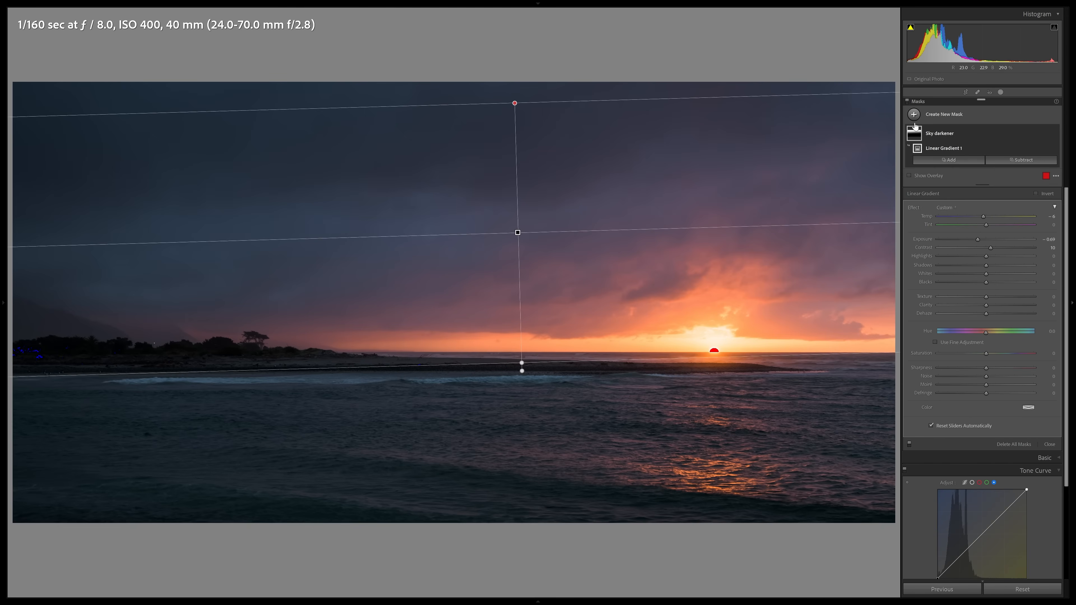
Step: Add a wide radial gradient mask centred on the clouds, spanning the sky's width, and set its Clarity to 100
left_click(939, 114)
left_click(974, 181)
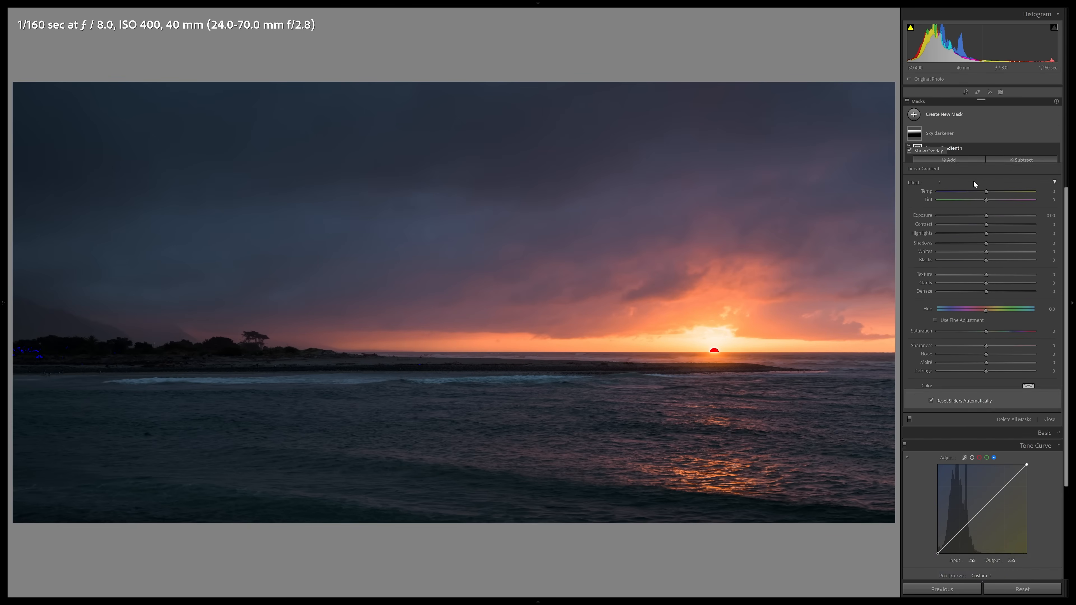
left_click_drag(476, 214, 943, 63)
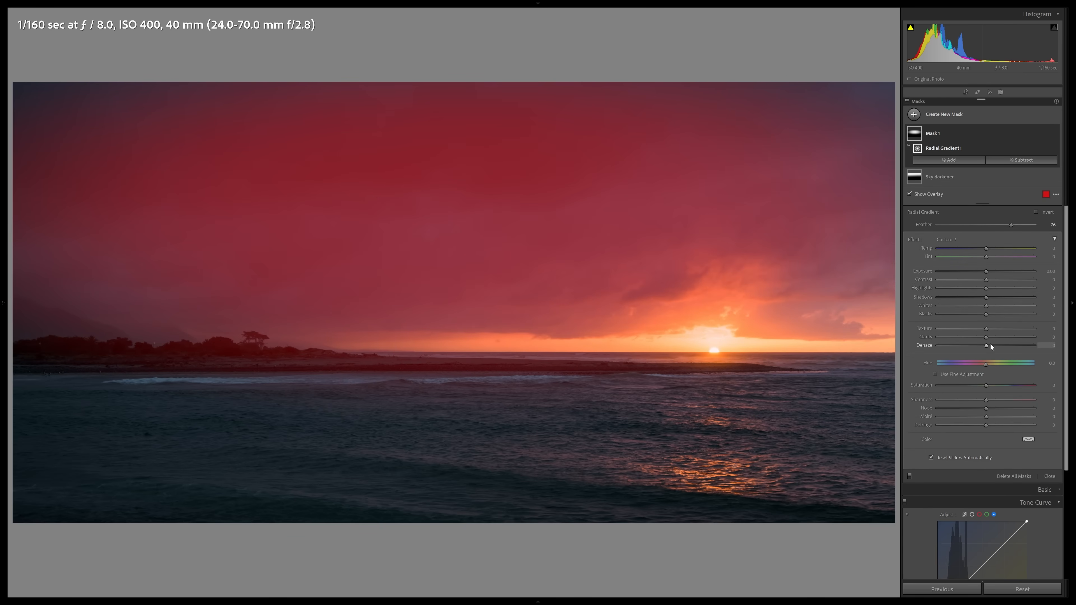
left_click_drag(990, 340, 1033, 340)
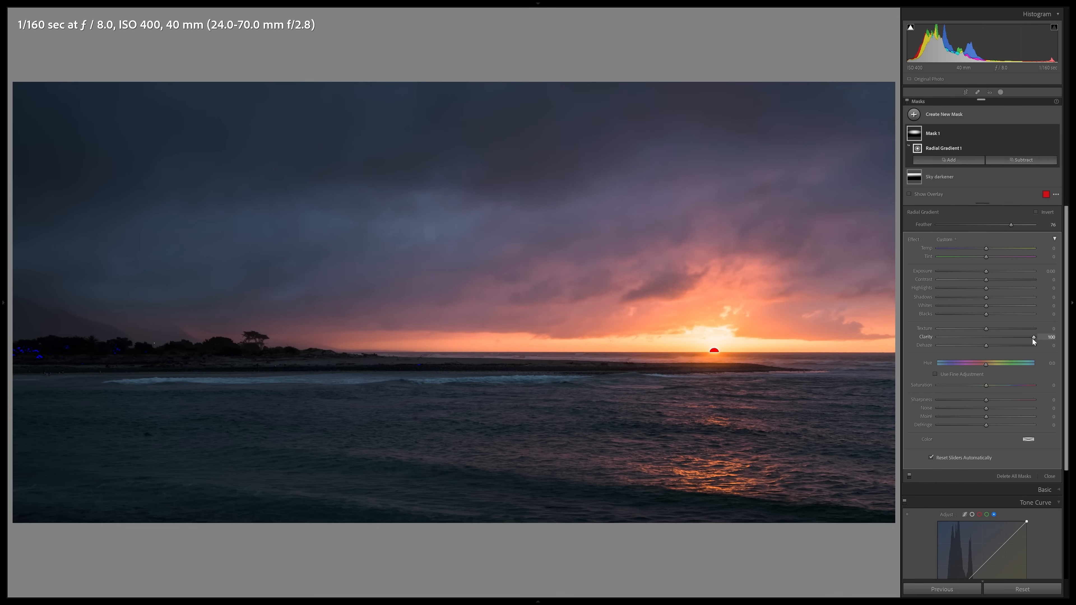
Step: Compare the photo with the cloud mask hidden and shown, and rename that mask "Sky Clarity"
left_click(1056, 134)
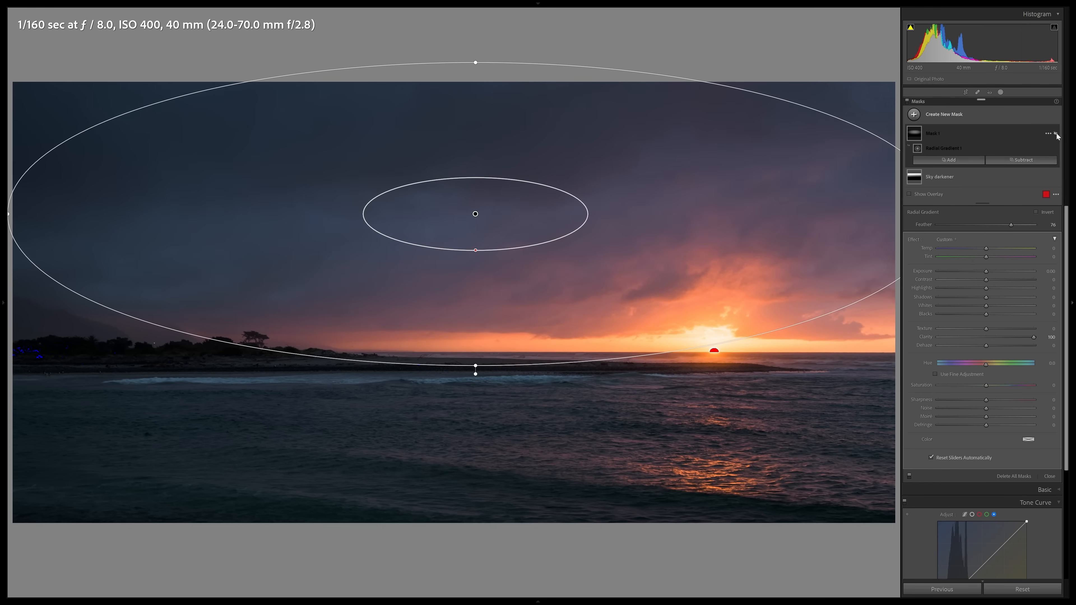
left_click(1057, 134)
left_click(1057, 134)
left_click(1056, 134)
double_click(934, 133)
type("Sky Clarity")
key("Return")
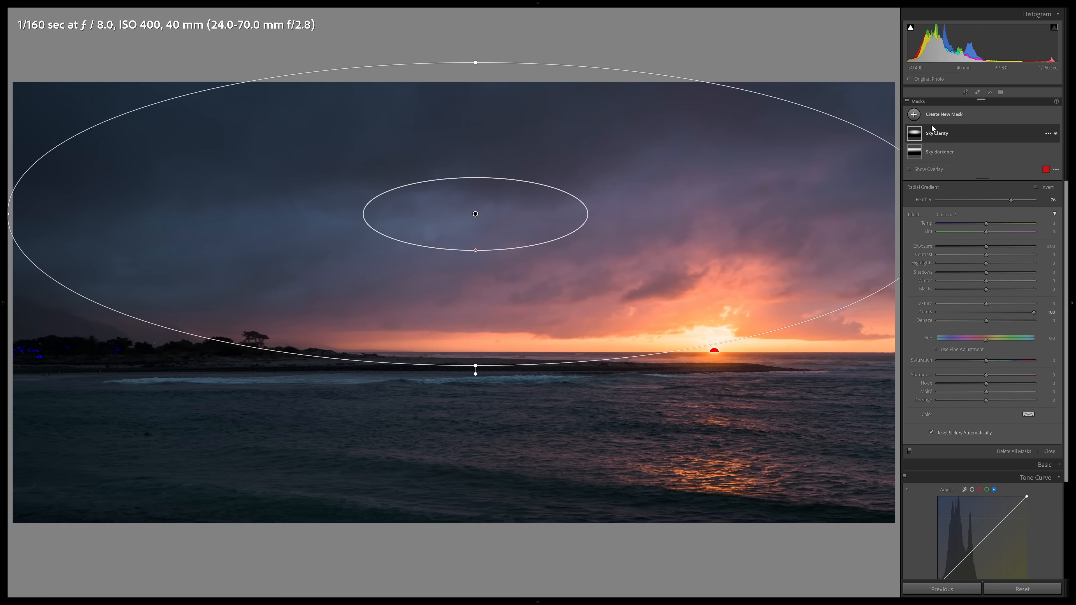
Step: Add a radial gradient mask centred on the wooded headland and reaching across to the setting sun
left_click(941, 114)
left_click(972, 181)
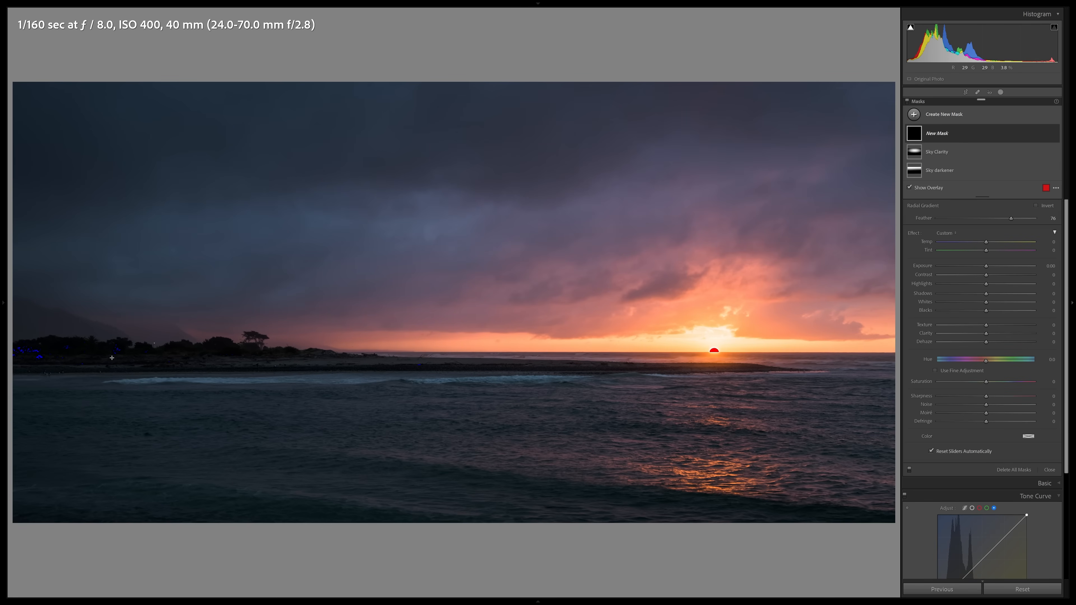
left_click_drag(83, 355, 710, 210)
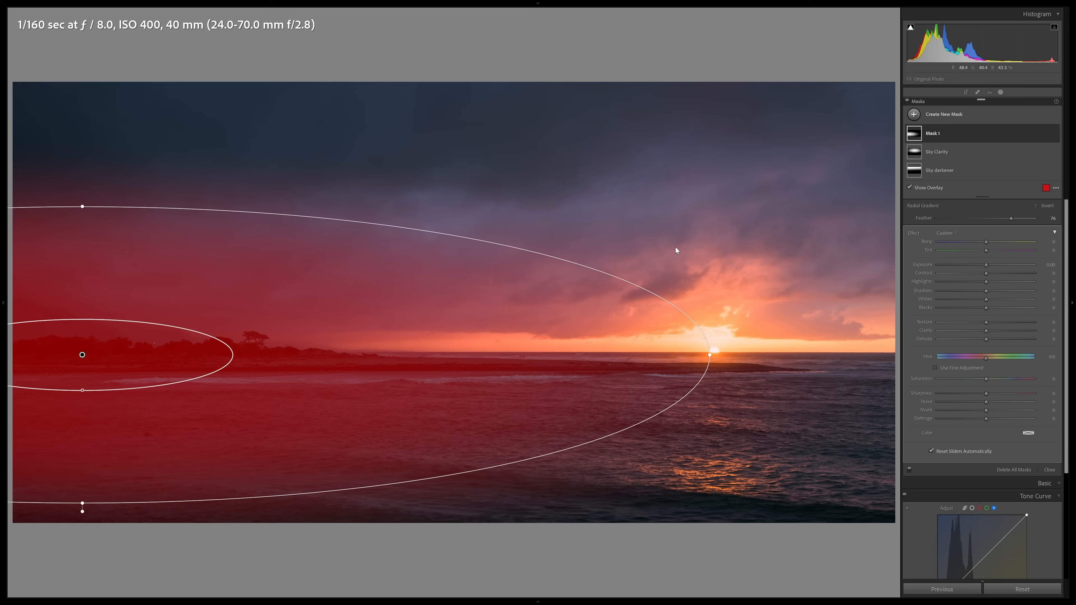
Step: Set the headland mask's Exposure to 0.72, Shadows to 28 and Clarity to 44
left_click_drag(986, 266, 991, 266)
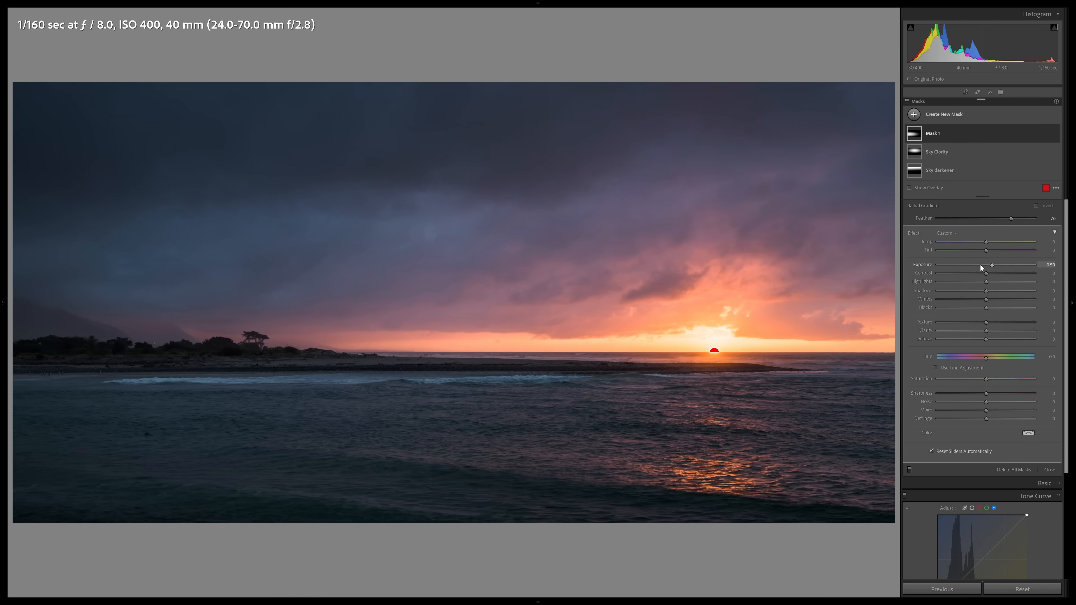
left_click_drag(992, 265, 997, 265)
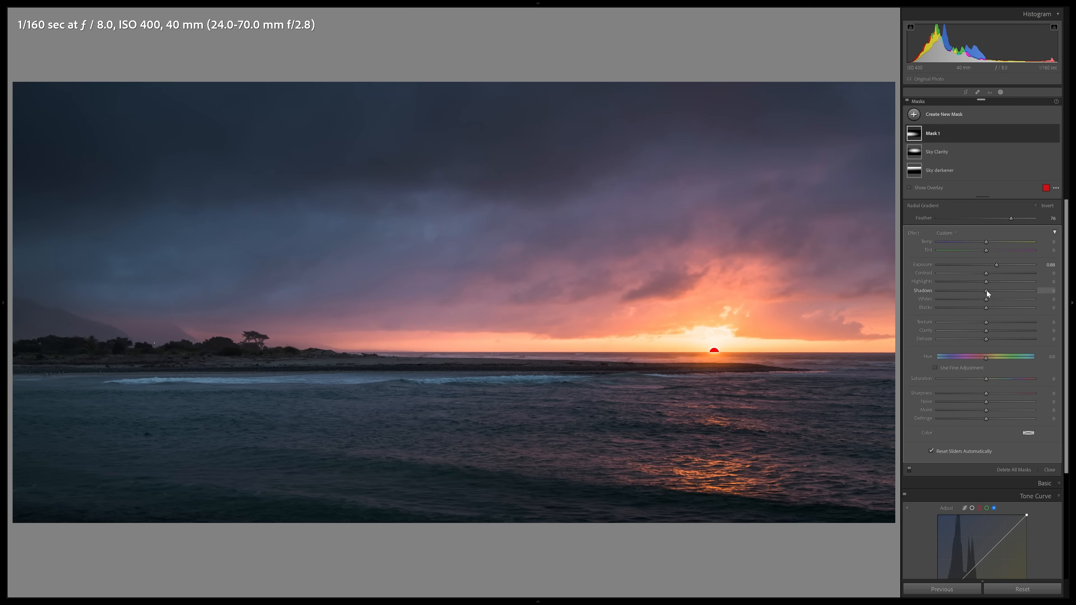
left_click_drag(999, 294, 1003, 296)
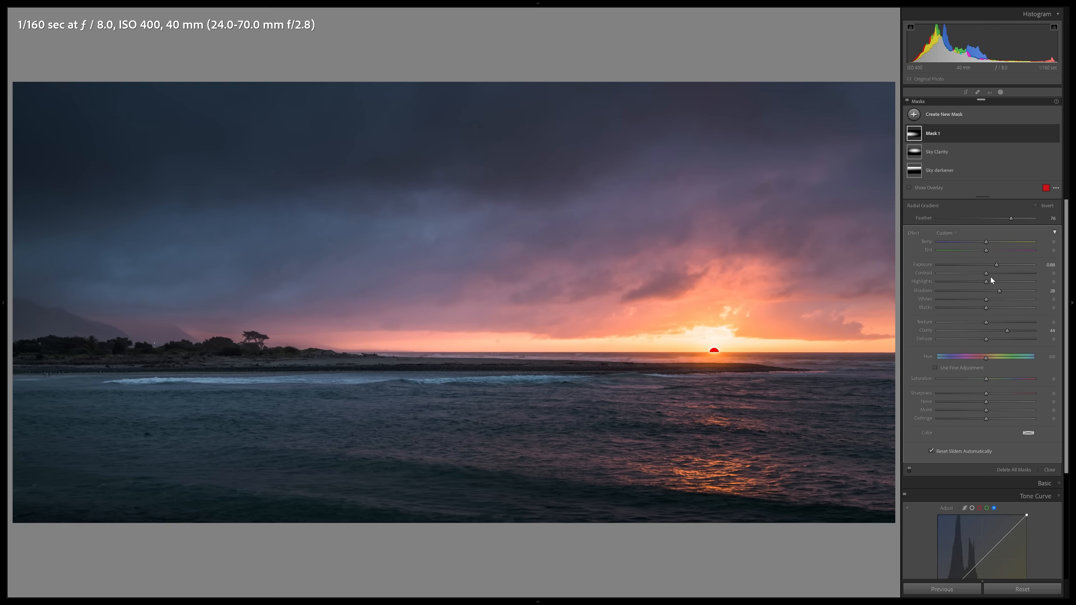
left_click_drag(995, 266, 993, 266)
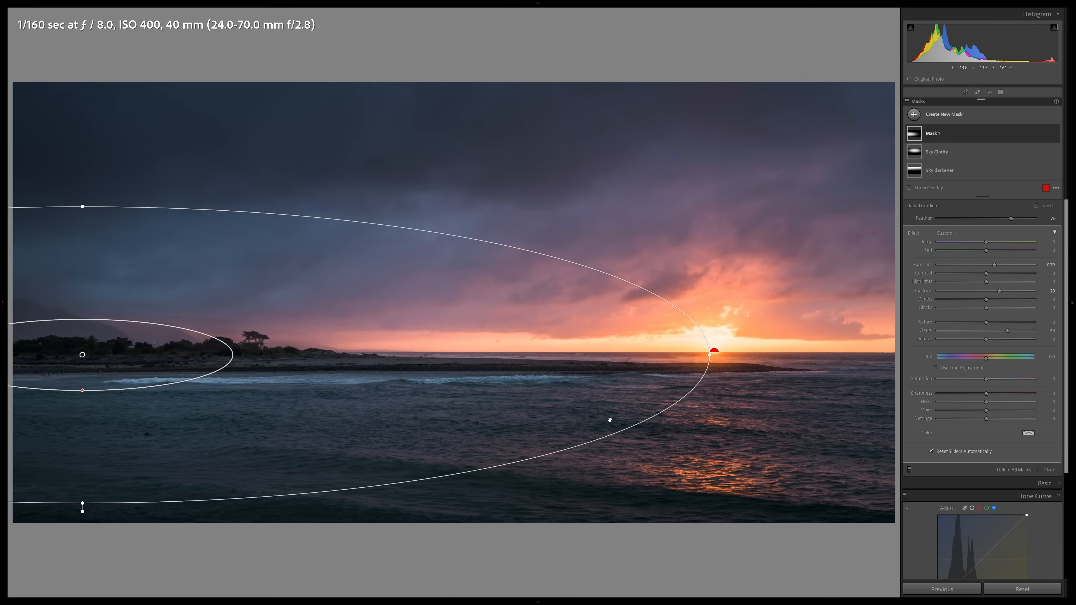
Step: Rename the headland's radial gradient mask "Landmass brighten"
double_click(932, 132)
type("Landscape")
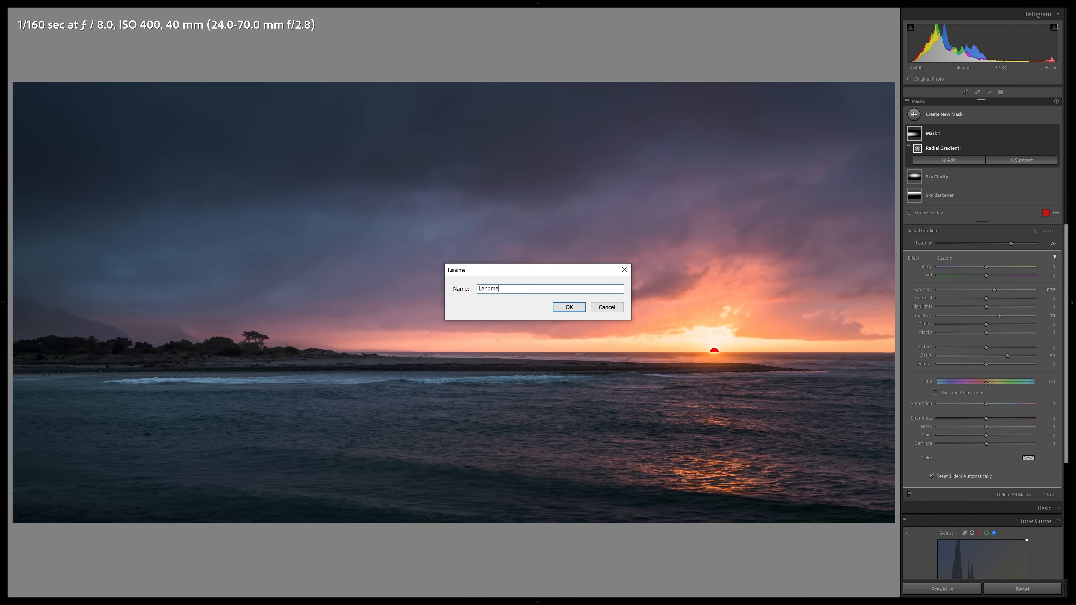
key("Return")
Step: Add a wide radial gradient mask over the sea, shift it slightly down and reduce its height below the shoreline
left_click(937, 115)
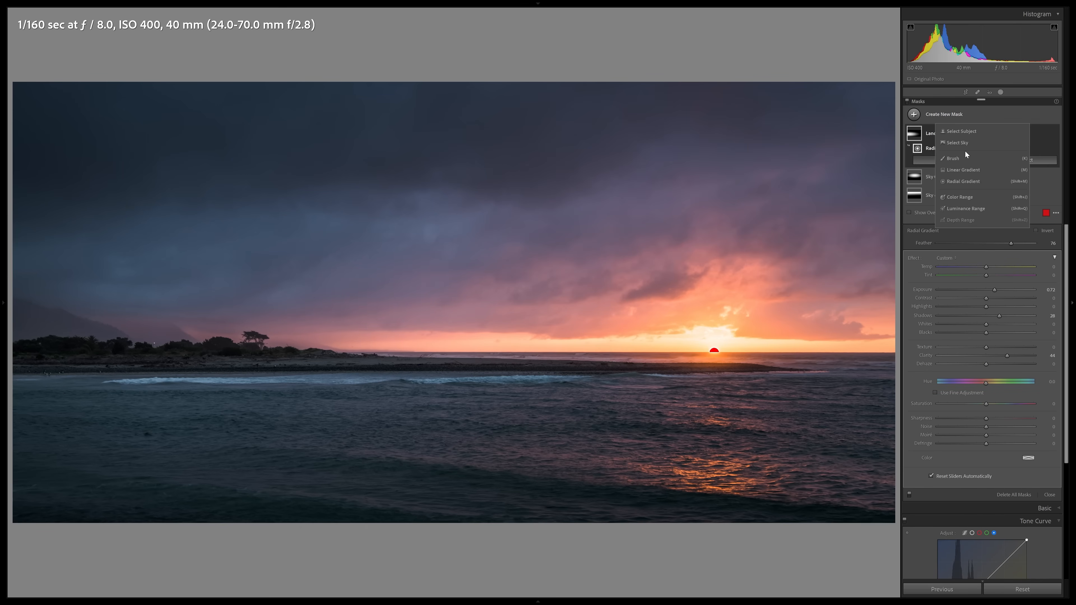
left_click(963, 182)
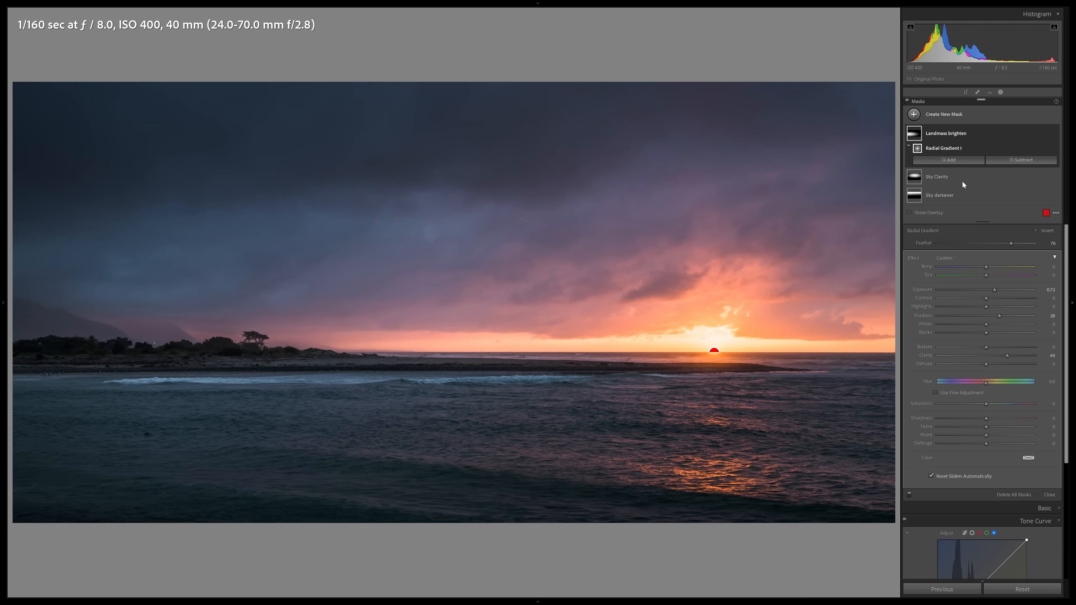
left_click_drag(430, 440, 942, 358)
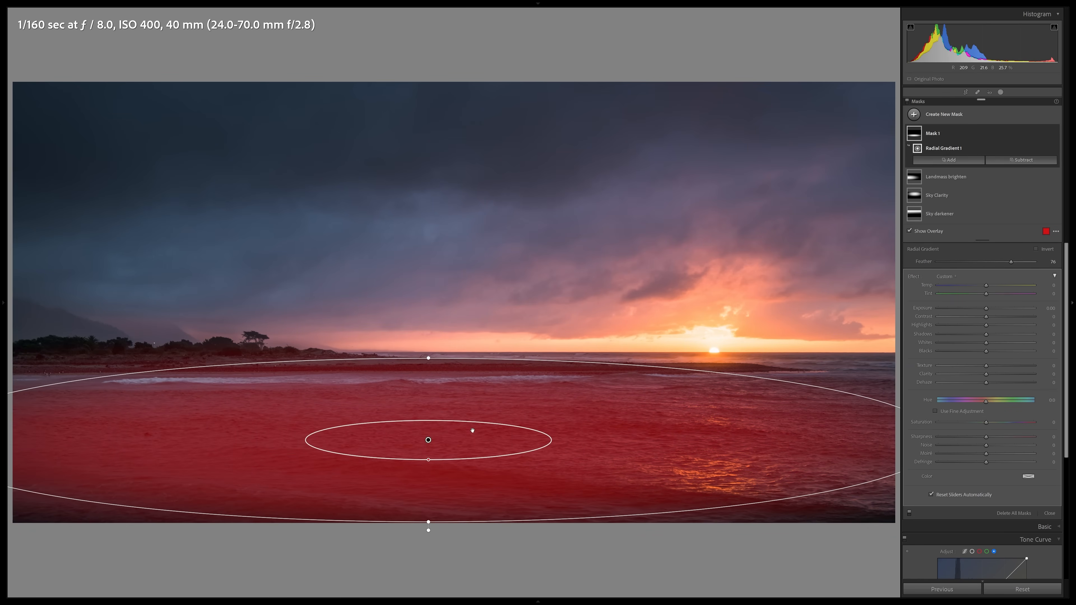
mouse_move(428, 440)
left_mouse_down()
mouse_move(509, 466)
mouse_move(455, 441)
mouse_move(661, 339)
mouse_move(474, 393)
mouse_move(447, 448)
mouse_move(428, 448)
left_mouse_up()
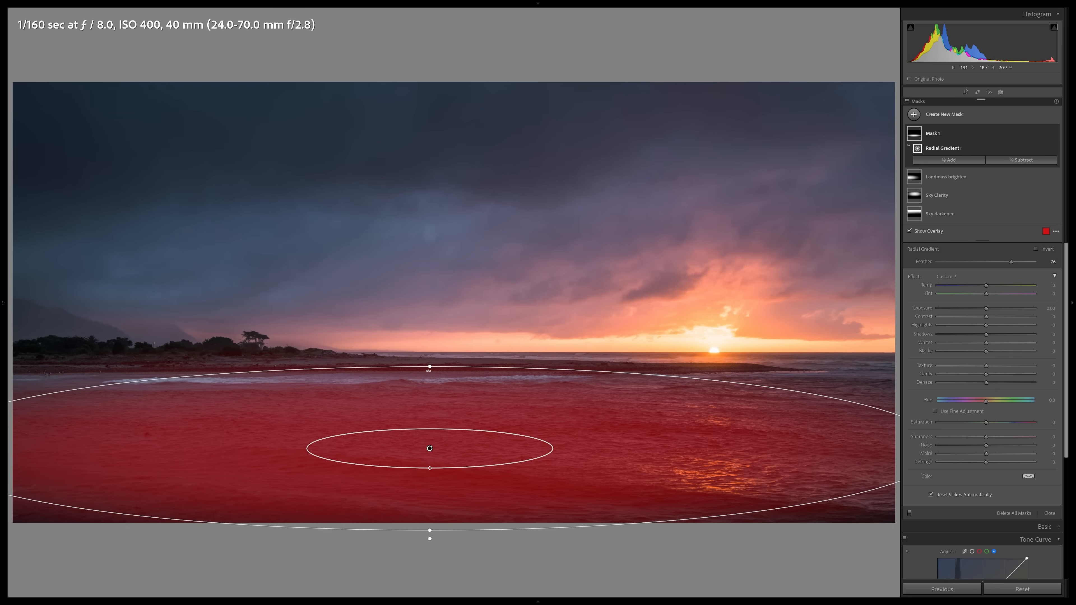
left_click_drag(430, 367, 430, 377)
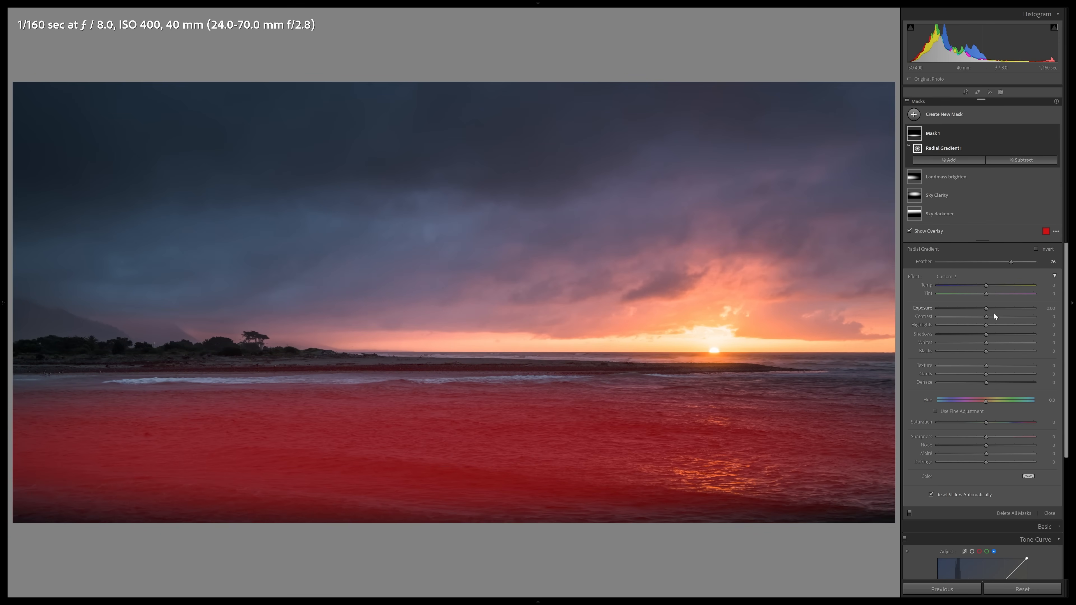
Step: Raise the sea mask's Exposure to 4.00 and reposition the gradient slightly higher over the water
left_click_drag(986, 307, 1050, 322)
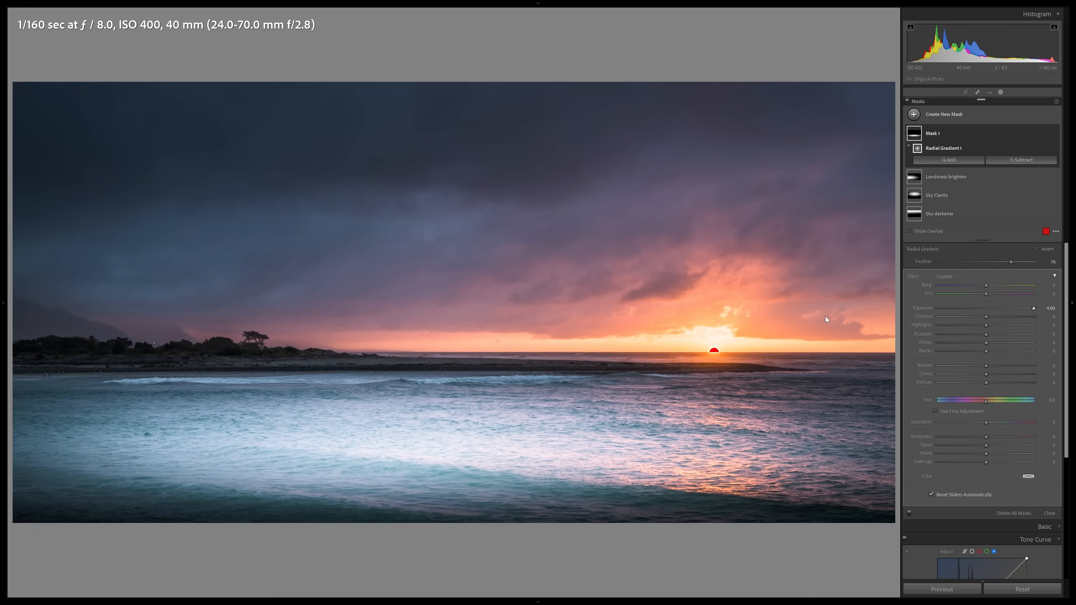
left_click_drag(430, 450, 409, 438)
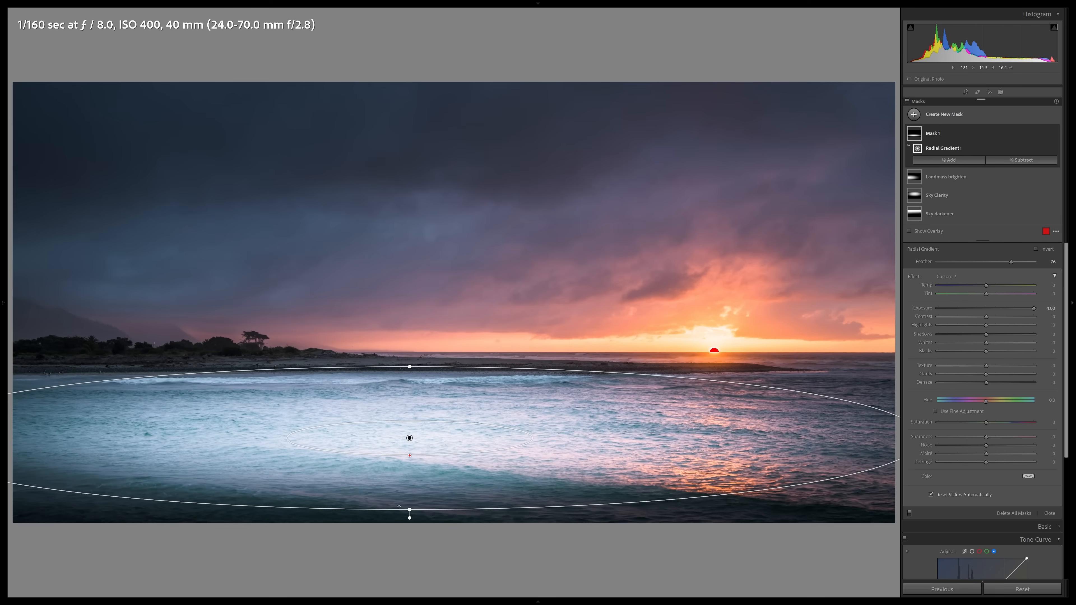
left_click_drag(410, 438, 433, 435)
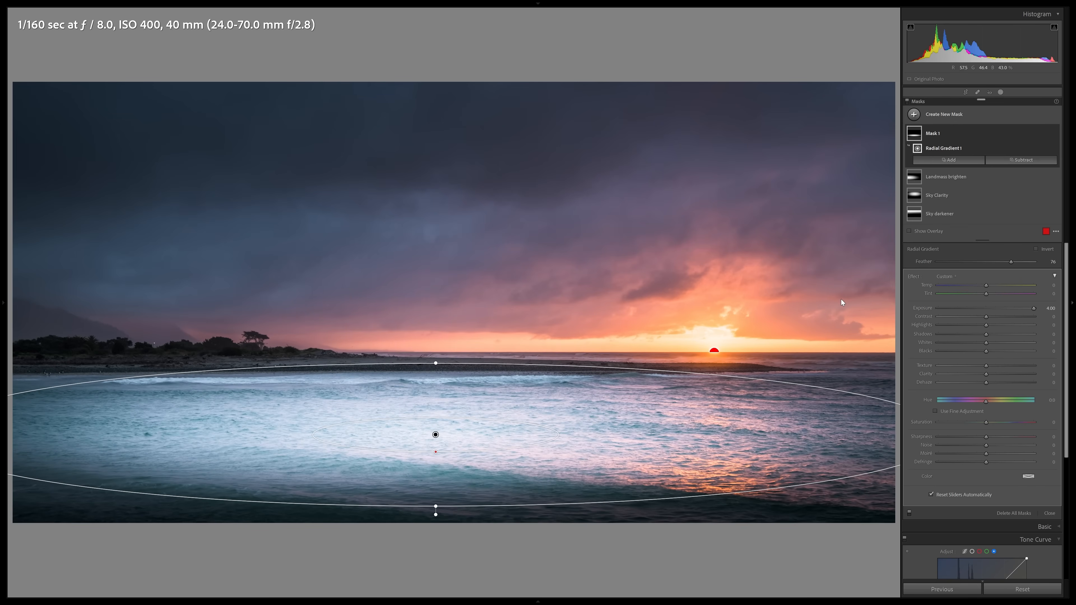
Step: Set the sea mask's Exposure to 0.69, cool Temp slightly, and set Tint to 16 and Saturation to -27
left_click_drag(1007, 306, 998, 312)
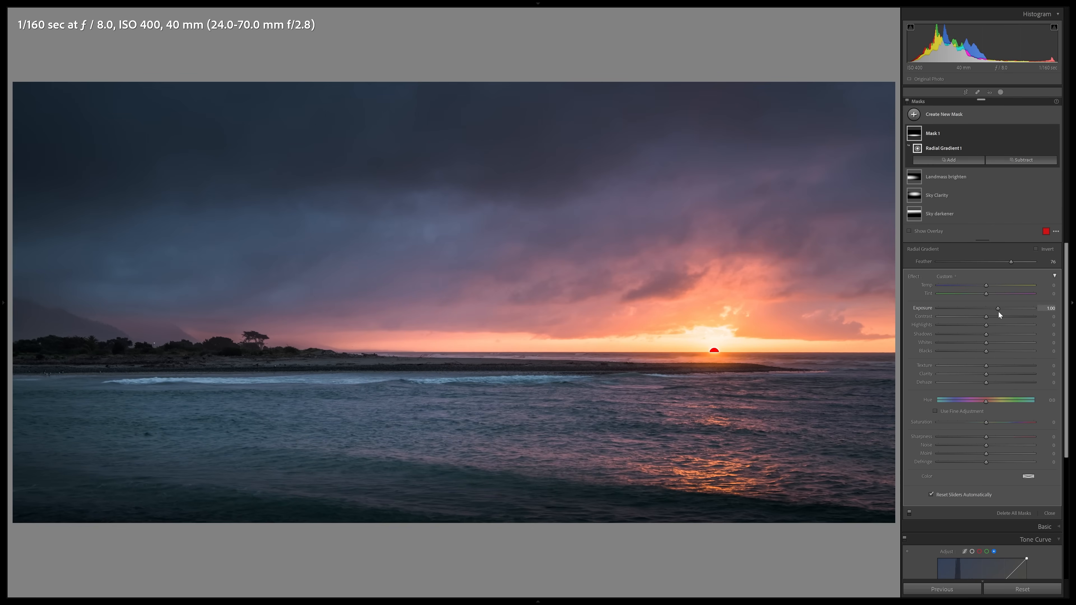
mouse_move(1000, 312)
left_mouse_down()
mouse_move(982, 296)
mouse_move(1001, 307)
left_mouse_up()
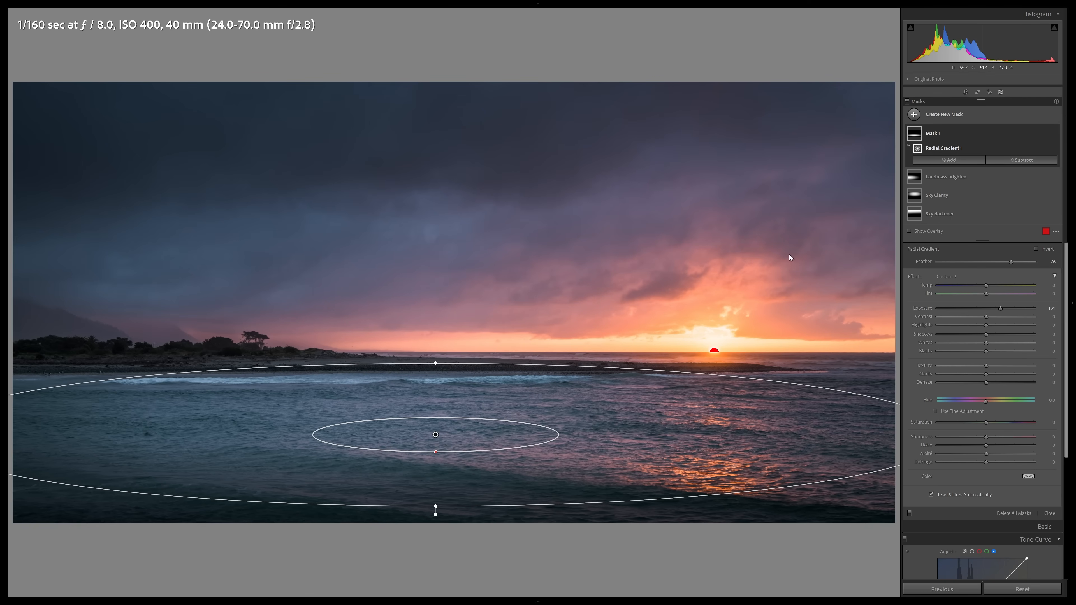
left_click(984, 287)
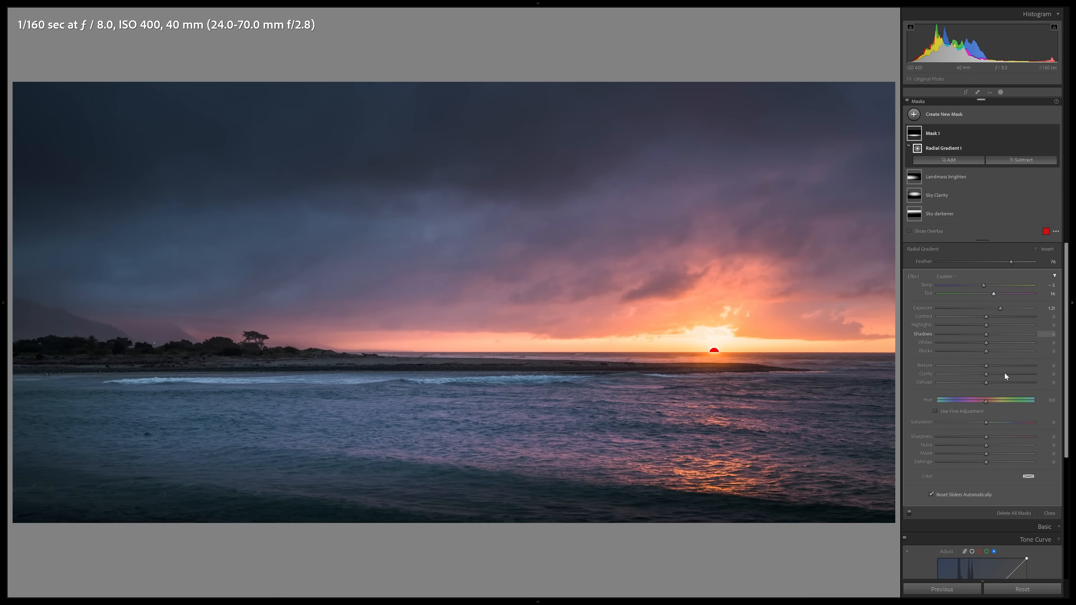
left_click(974, 423)
left_click_drag(1000, 310, 995, 311)
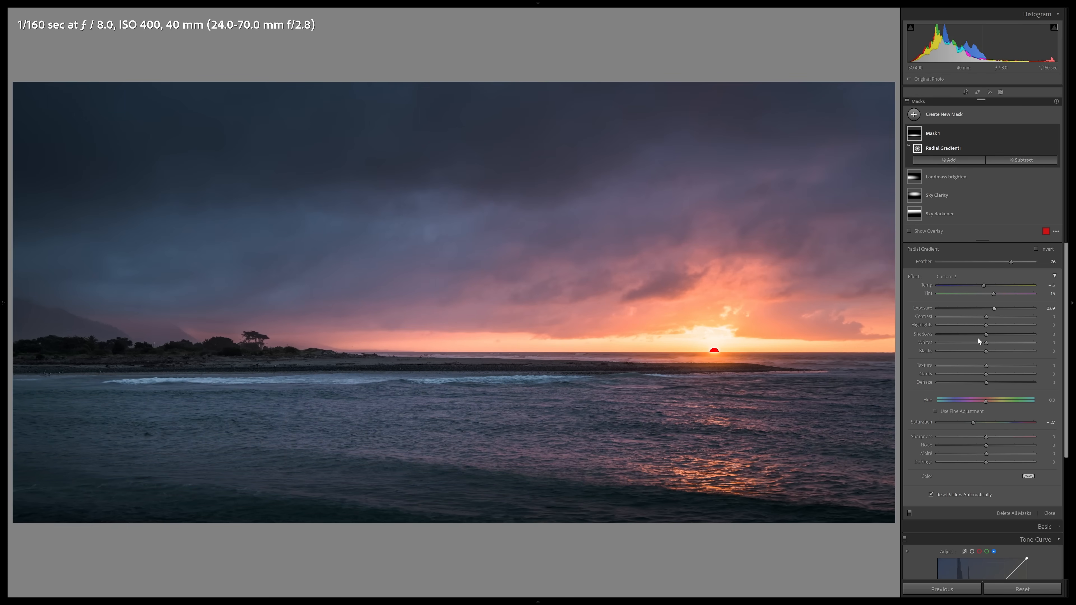
Step: Compare the sea with and without its mask and rename the mask "Water brighten"
left_click(1056, 133)
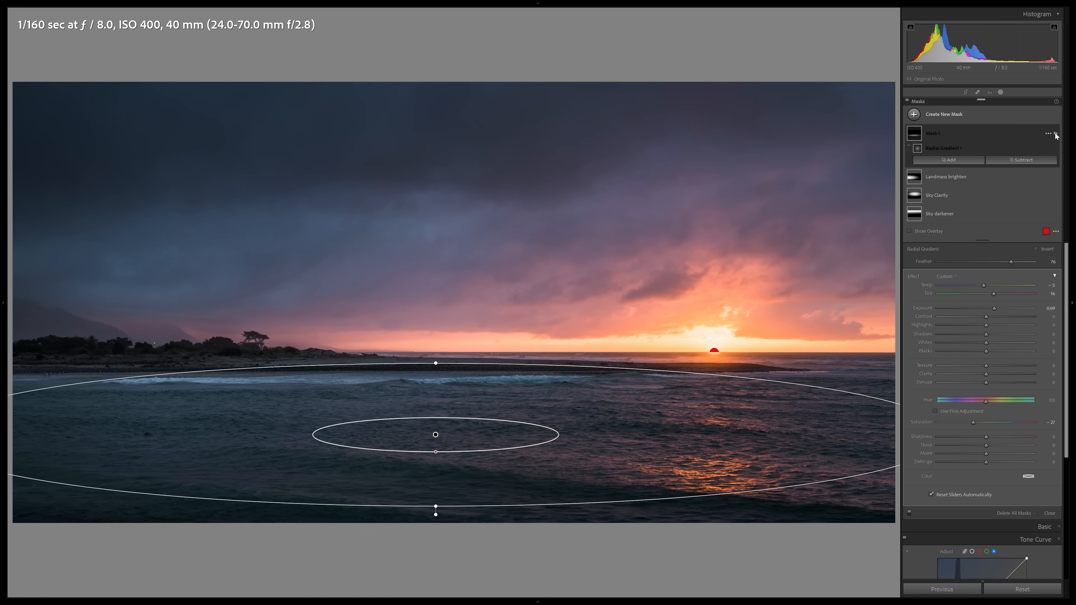
left_click(1056, 133)
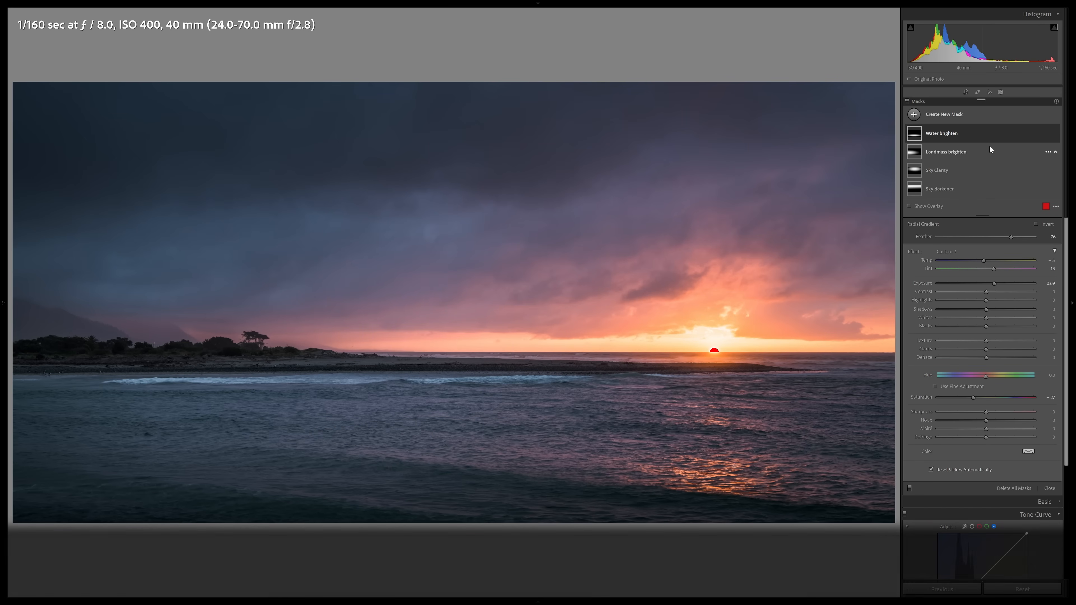
Step: Create a Color Range mask sampled from the purple-tinted water near the sun's reflection and set Refine to 14
left_click(970, 114)
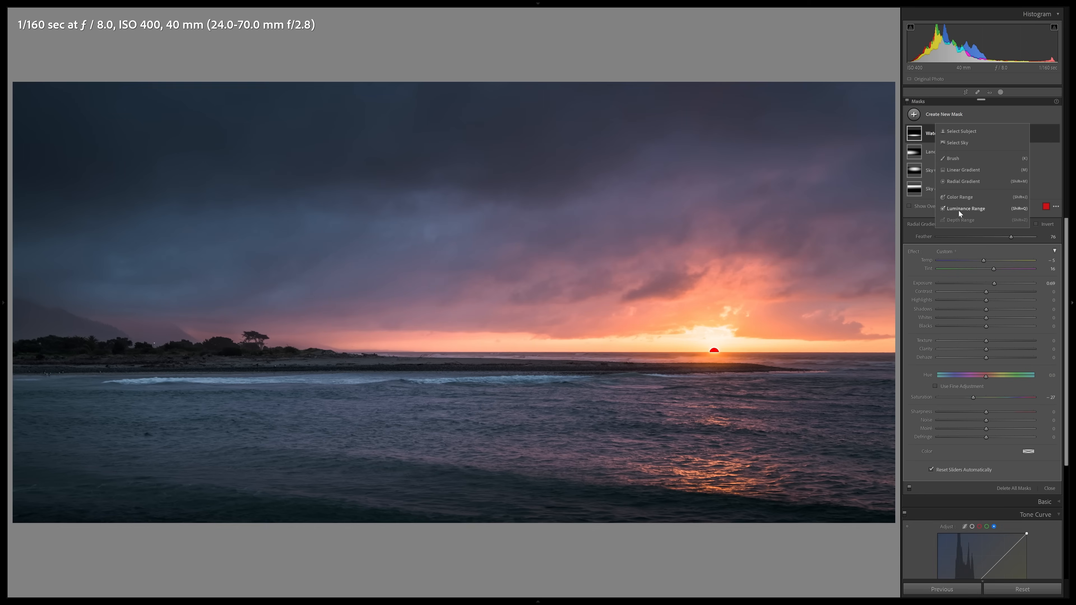
left_click(960, 197)
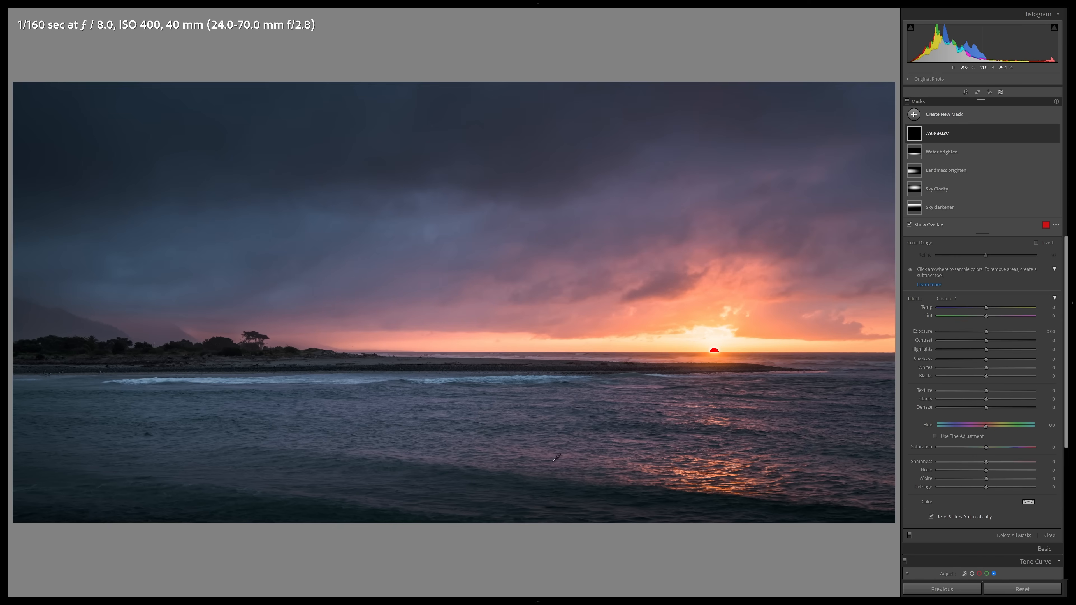
left_click(550, 455)
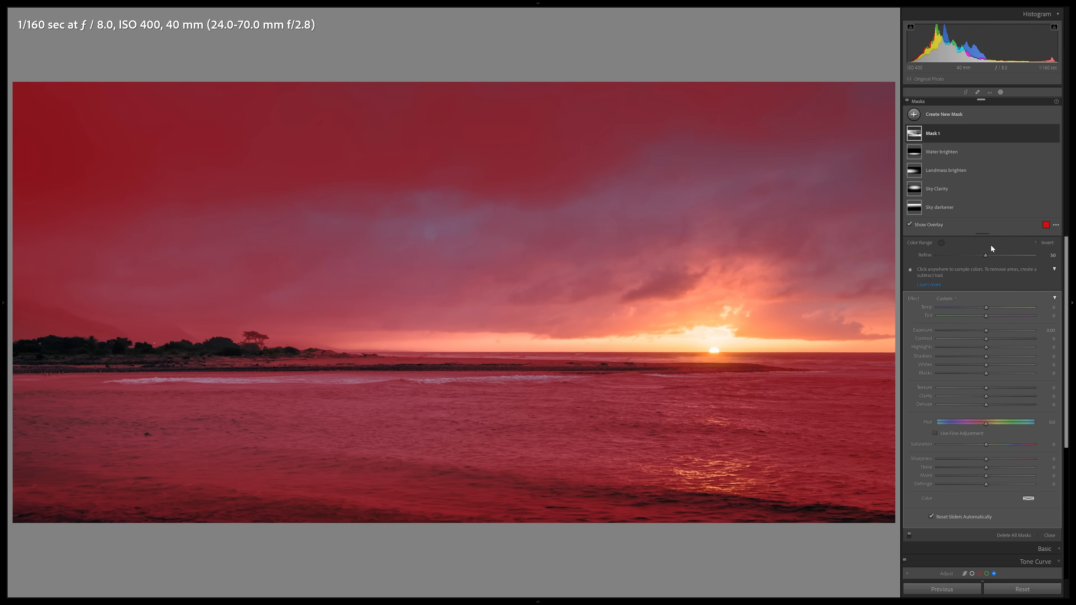
left_click_drag(985, 255, 930, 253)
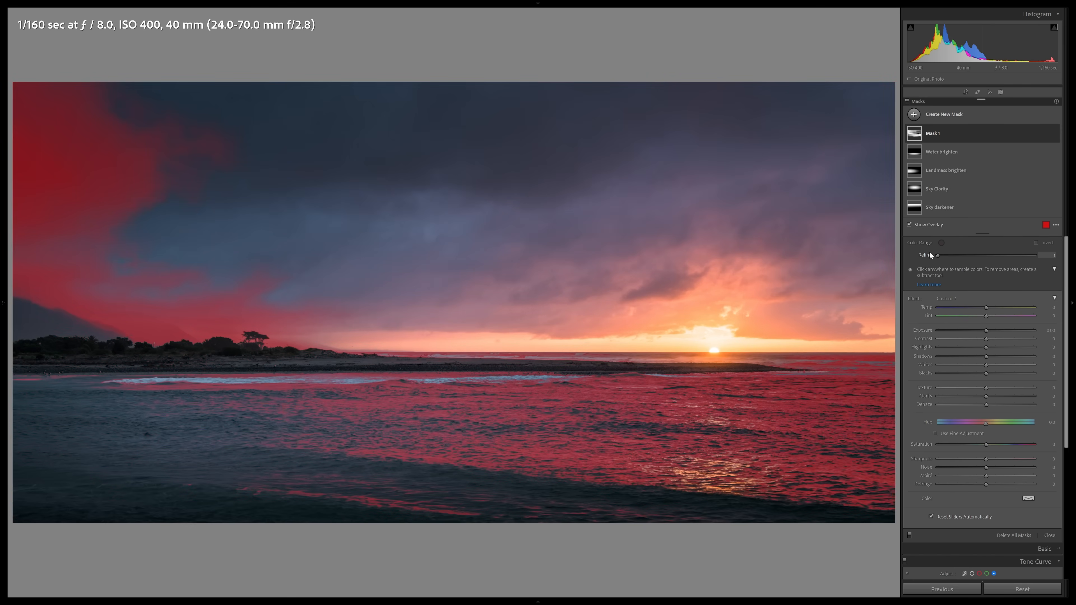
left_click(563, 455)
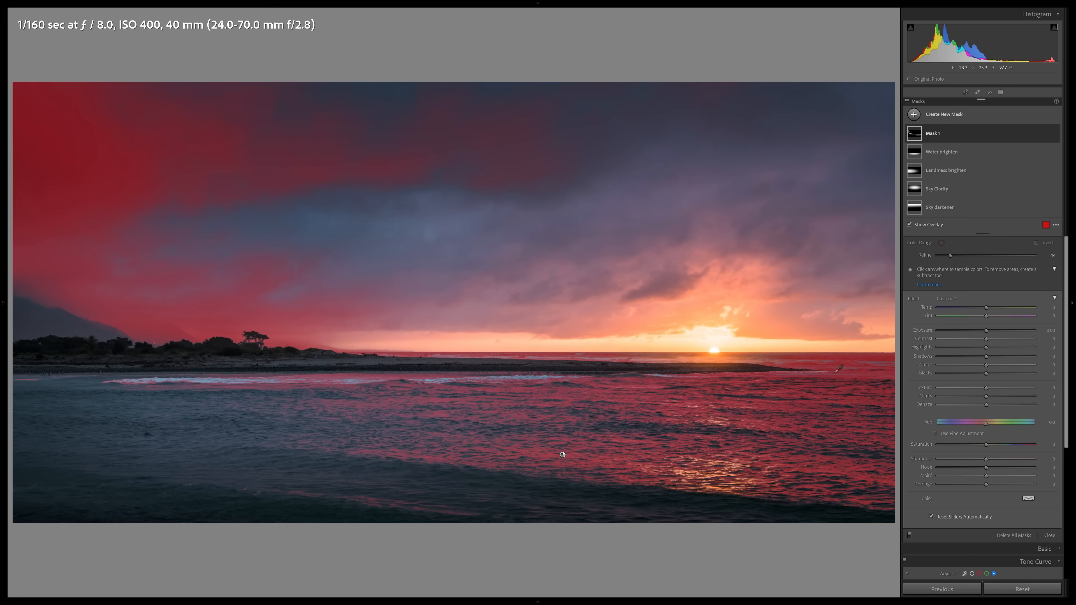
Step: Subtract a vertical-fade linear gradient from the colour range mask to exclude everything above the shoreline
left_click(969, 136)
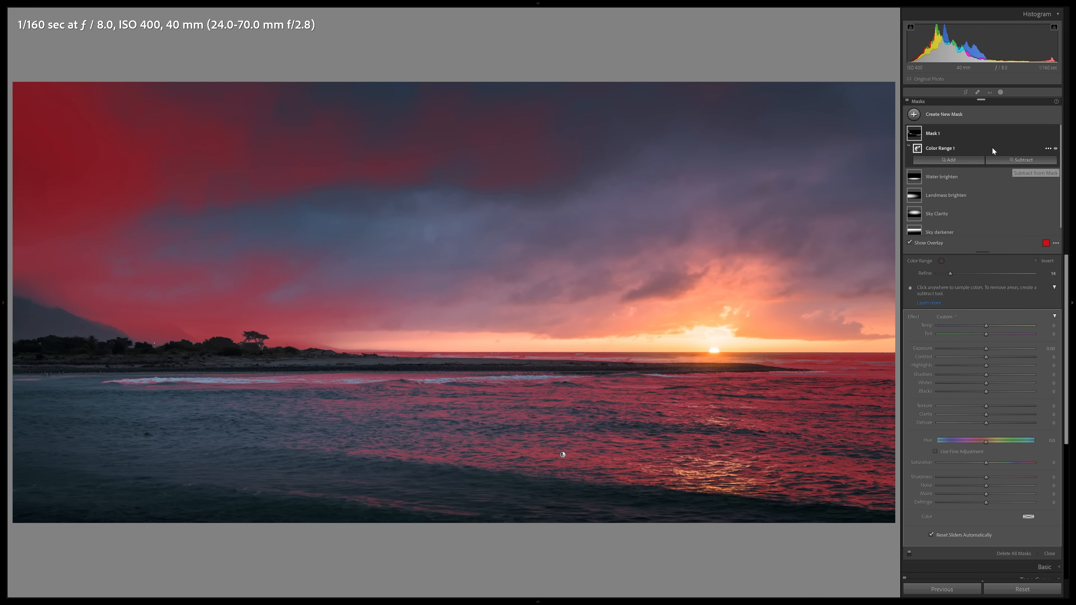
left_click(1014, 162)
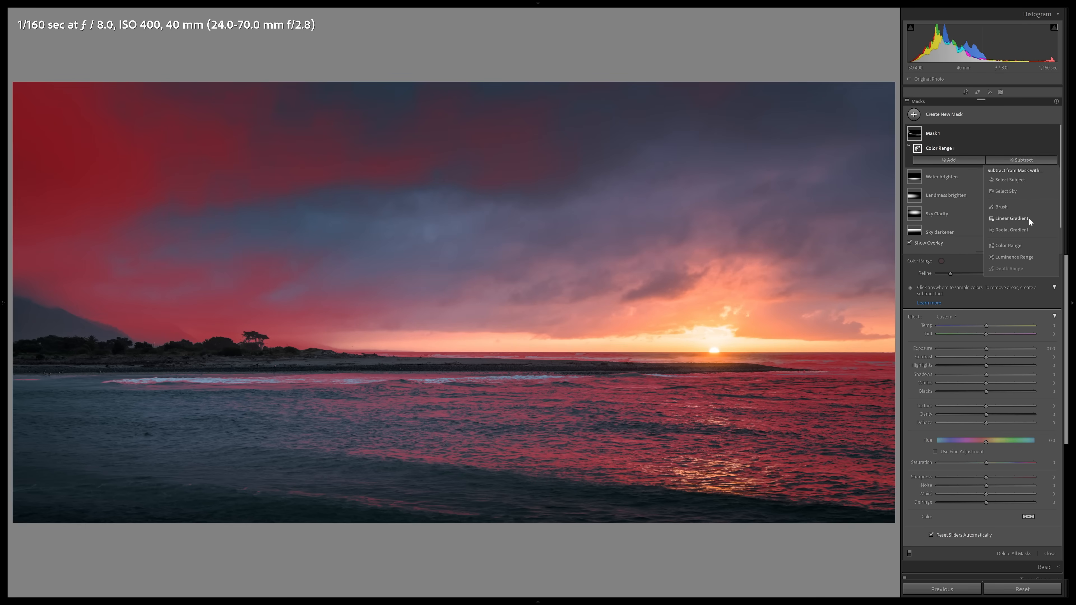
left_click(1007, 222)
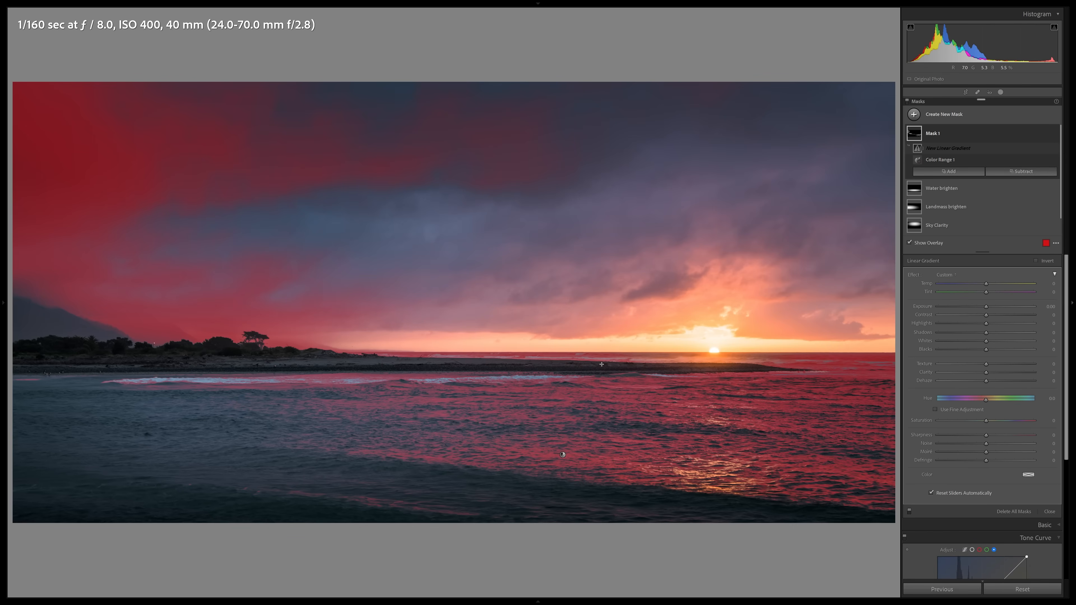
left_click_drag(602, 364, 602, 402)
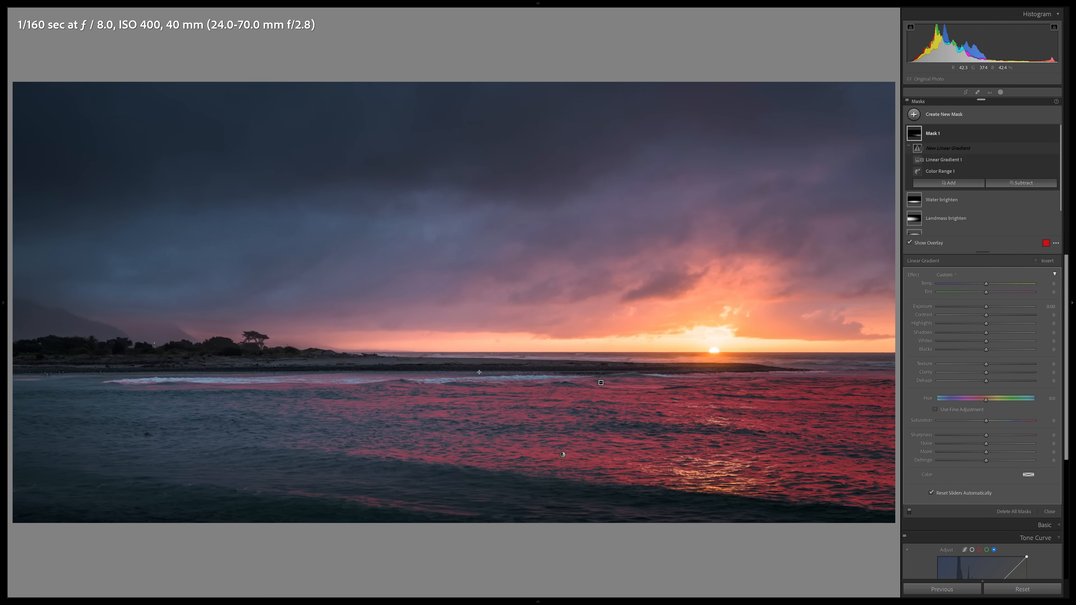
Step: Subtract a linear gradient from each side of the water so the mask concentrates around the sun's reflection
left_click_drag(292, 416, 702, 413)
left_click(1011, 182)
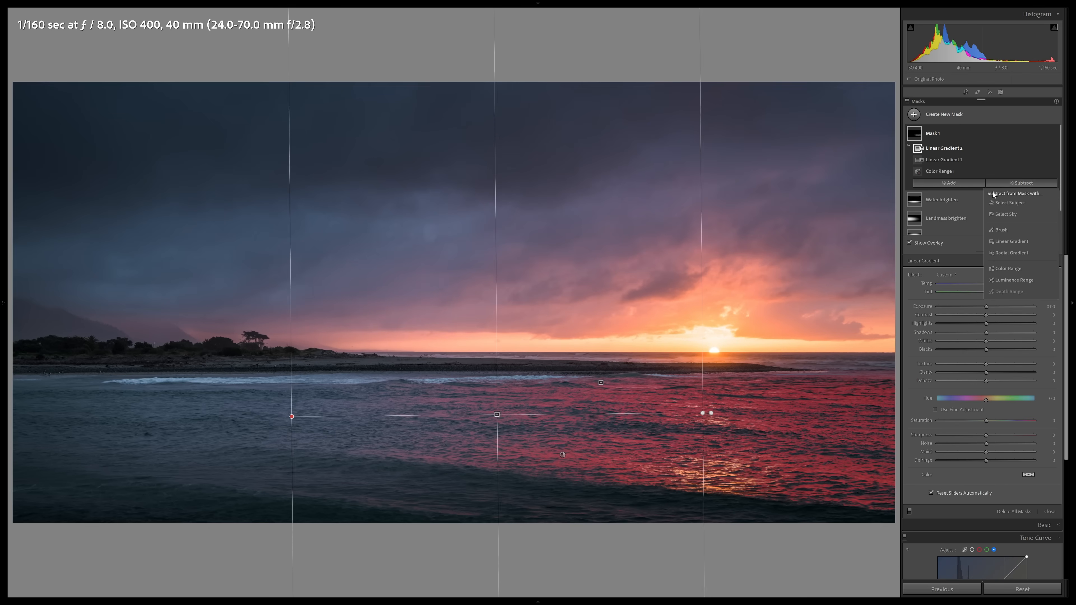
left_click(1014, 243)
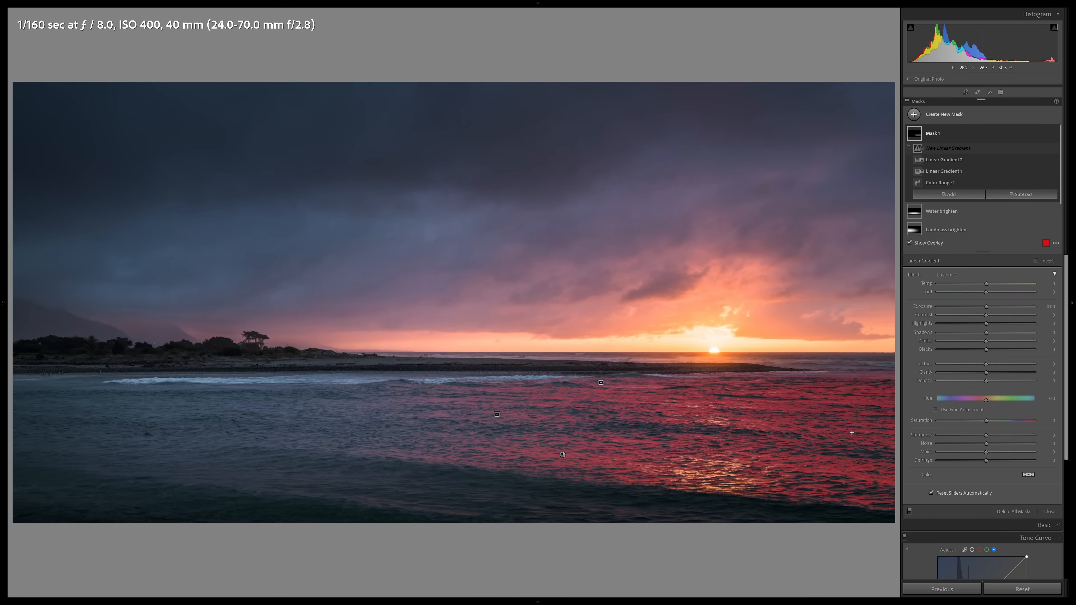
left_click_drag(850, 432, 637, 413)
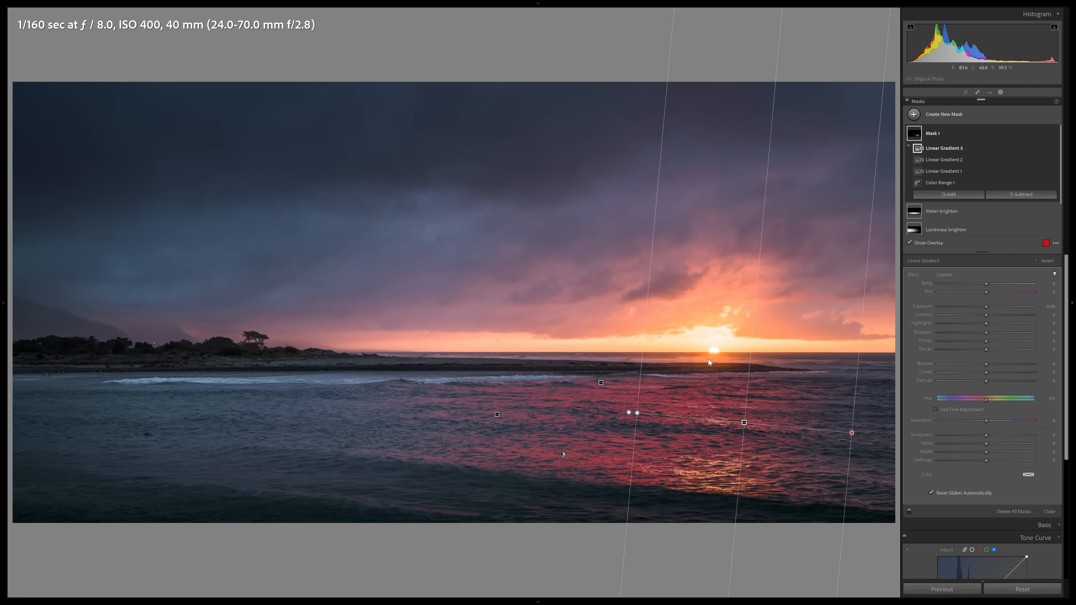
Step: Hide the mask overlay, set the reflection mask's Exposure to 1.37, Temp to 100 and Tint to 79, and compare before and after
key("o")
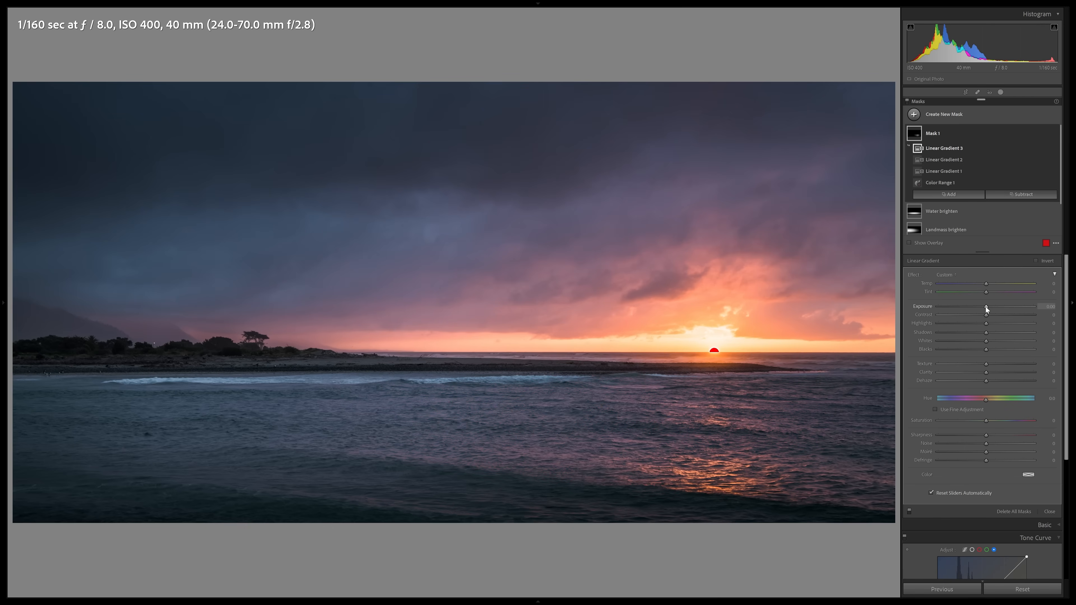
left_click_drag(986, 307, 996, 311)
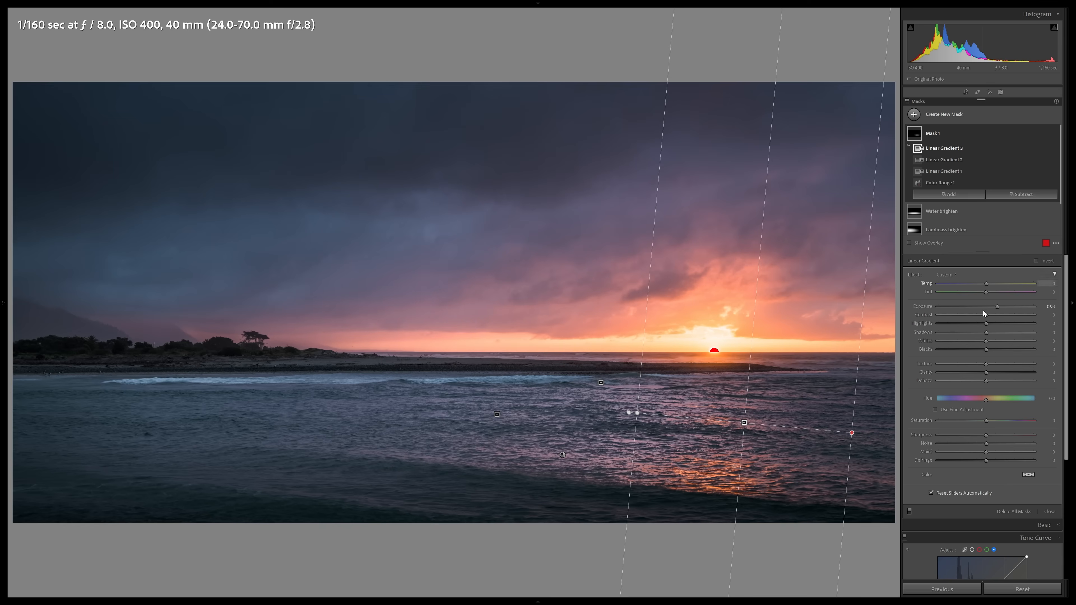
mouse_move(999, 307)
left_mouse_down()
mouse_move(1036, 311)
mouse_move(1005, 310)
left_mouse_up()
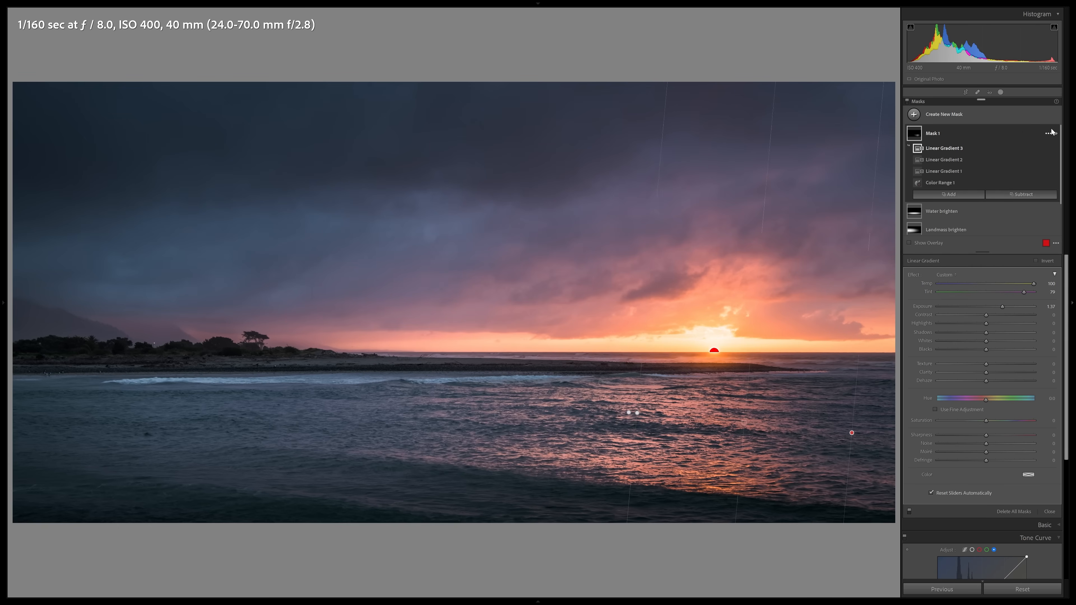
left_click(1056, 133)
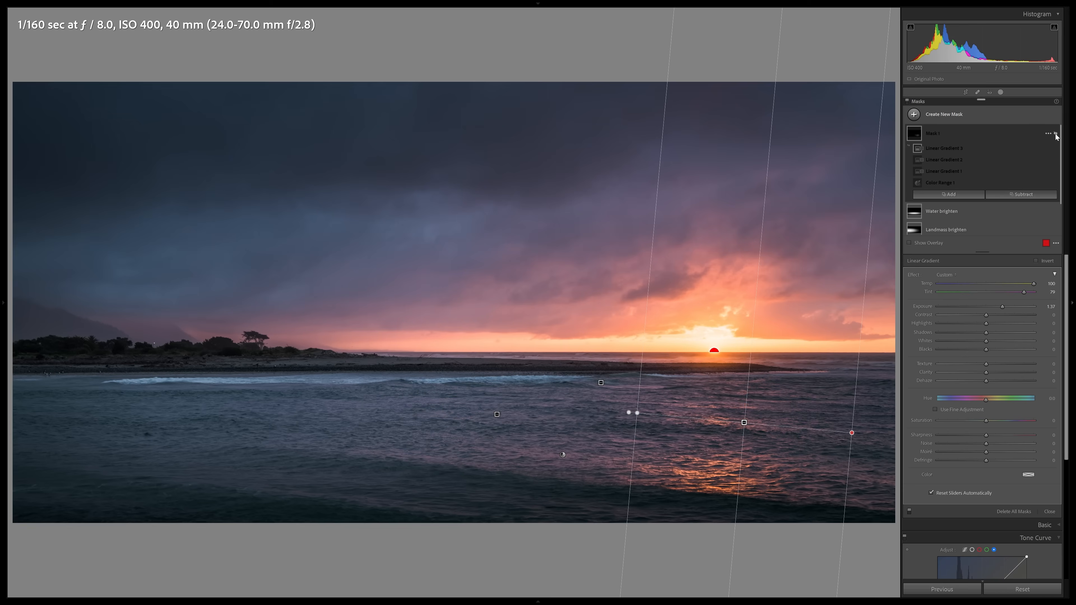
left_click(1056, 134)
left_click(1056, 134)
left_click(1056, 134)
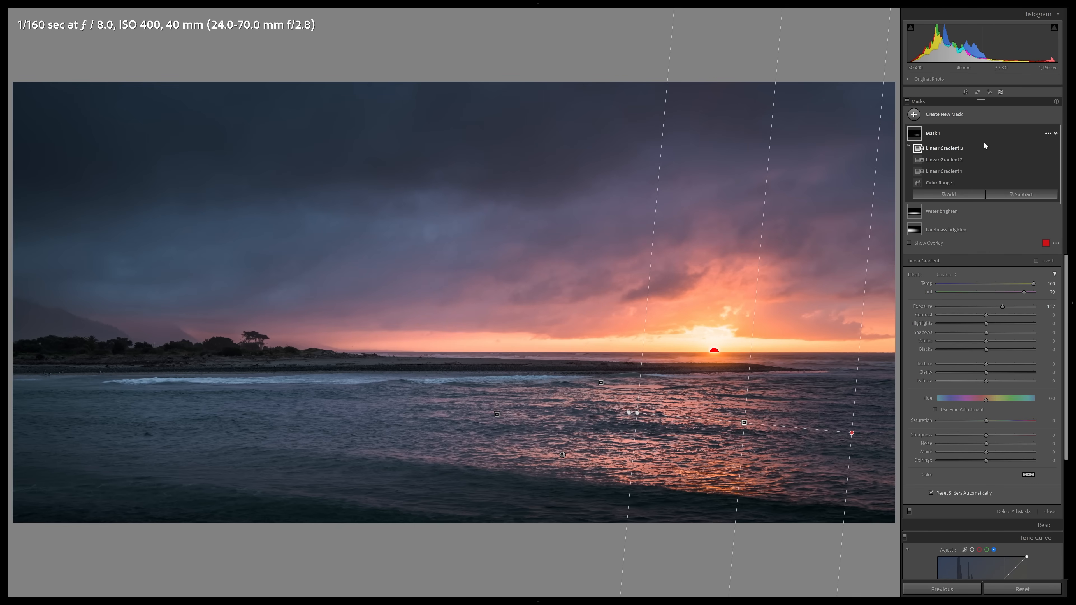
Step: Subtract brush strokes from the reflection mask along the shoreline and over the darker water on the left
left_click(1020, 193)
left_click(1019, 240)
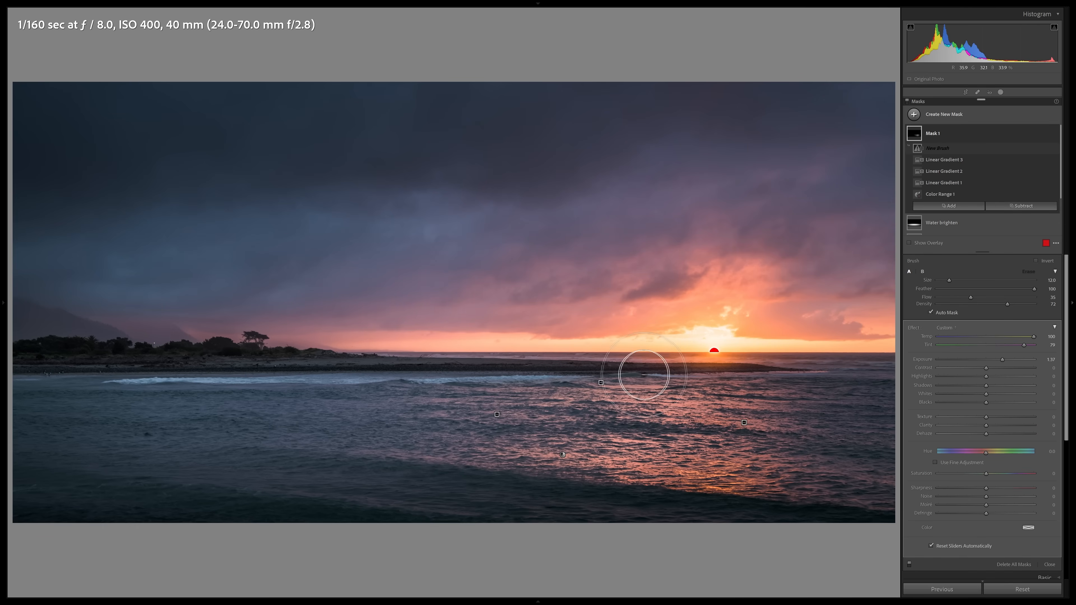
mouse_move(755, 408)
left_mouse_down()
mouse_move(586, 385)
mouse_move(757, 445)
mouse_move(584, 381)
mouse_move(700, 411)
mouse_move(572, 373)
mouse_move(636, 377)
mouse_move(696, 414)
mouse_move(662, 361)
left_mouse_up()
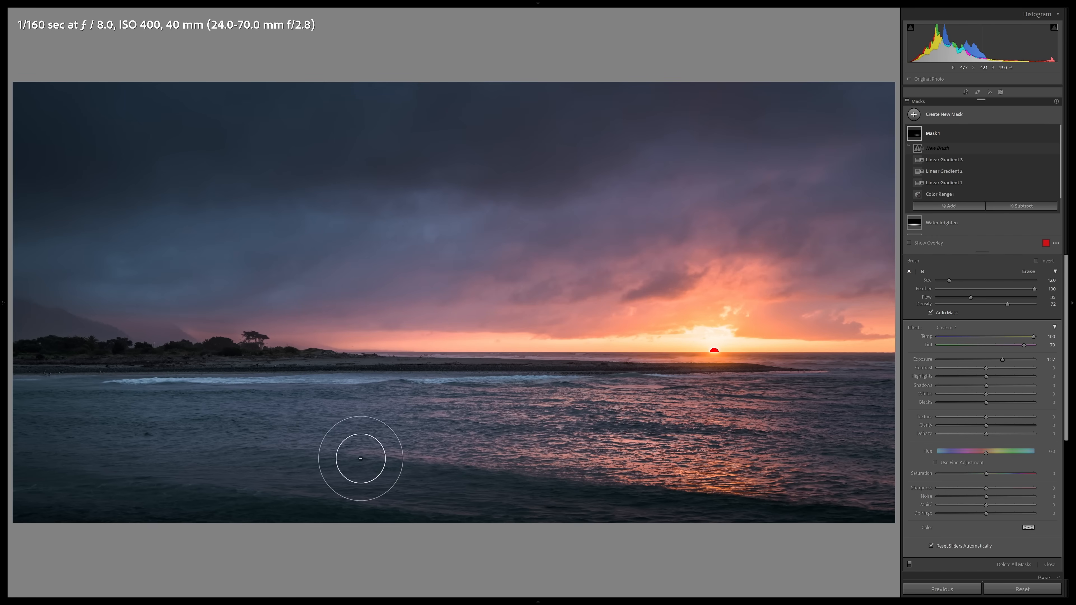
mouse_move(228, 417)
left_mouse_down()
mouse_move(330, 460)
mouse_move(433, 475)
mouse_move(432, 453)
left_mouse_up()
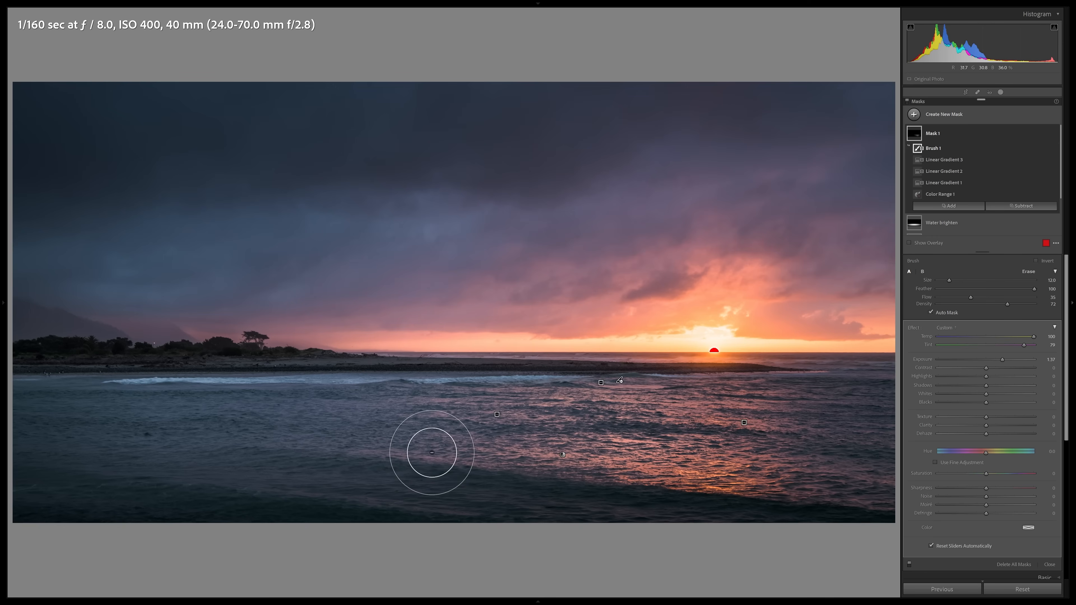
Step: Rename the reflection mask "Highlights"
double_click(934, 134)
type("Highlights")
key("Return")
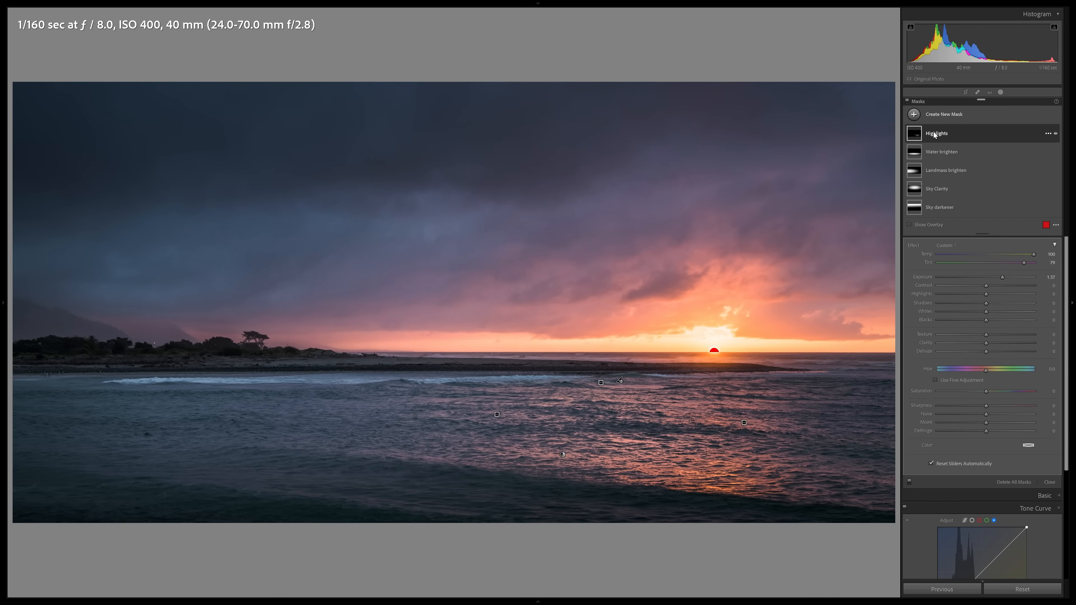
Step: Add a large circular radial gradient mask centred on the sun, reaching well into the sky and water
left_click(949, 115)
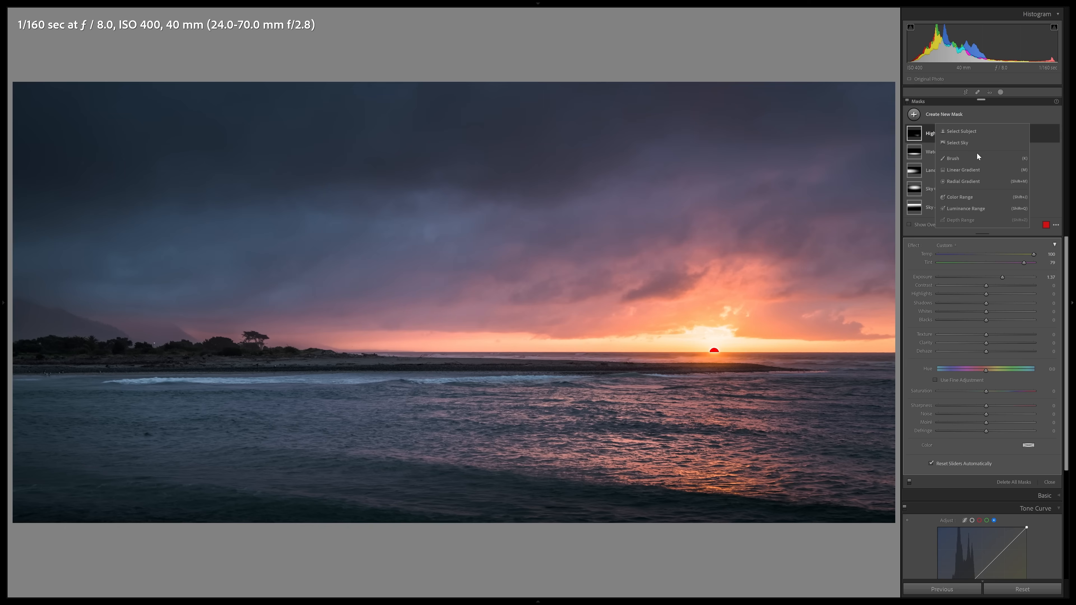
left_click(973, 181)
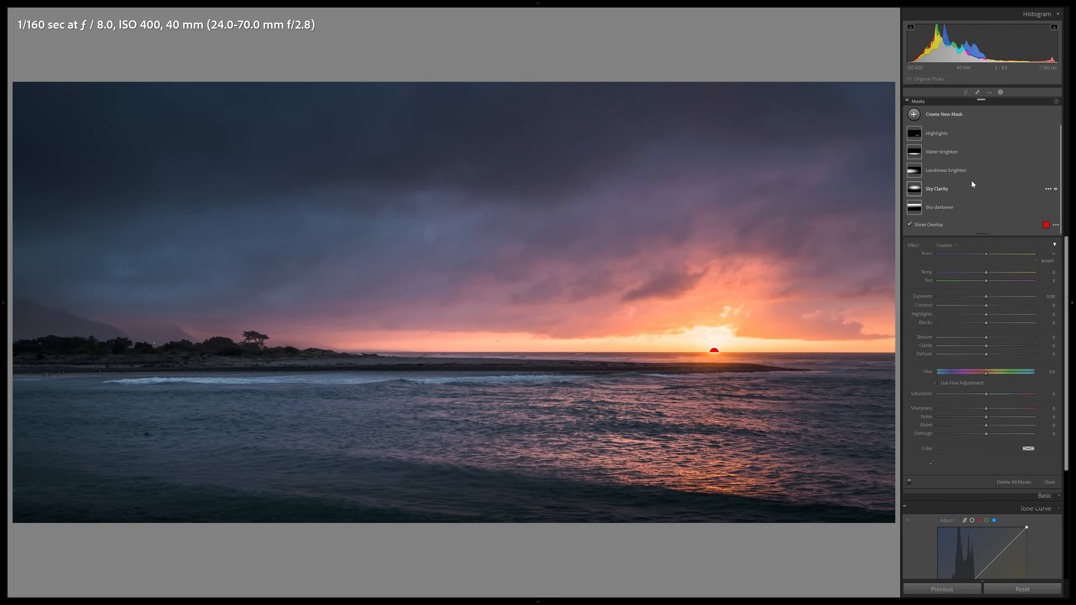
left_click_drag(712, 349, 911, 171)
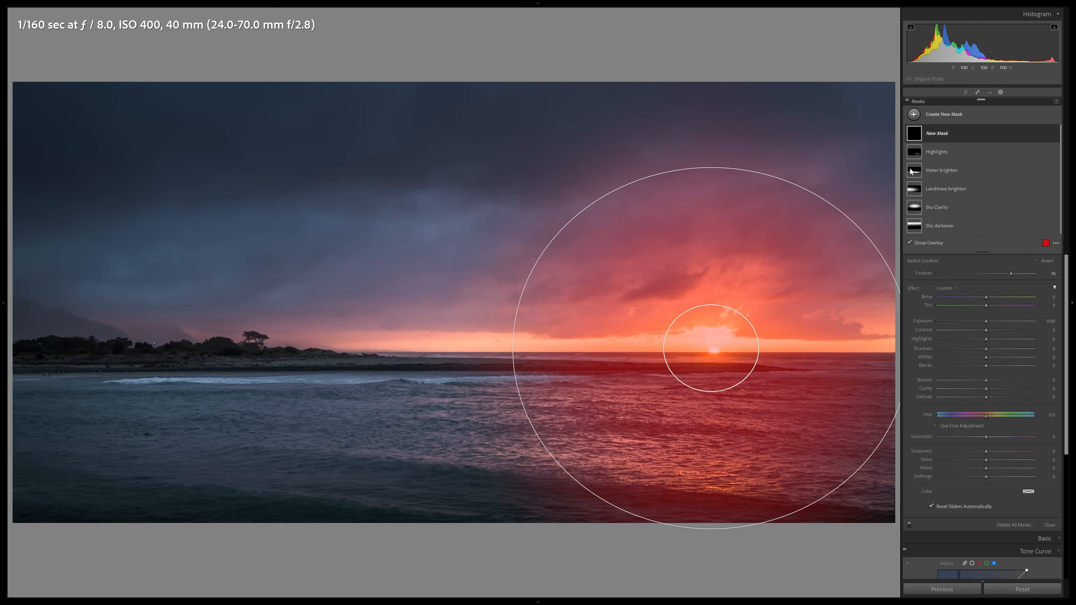
Step: Set the sun mask's Exposure to 0.46 and Temp to 20, and lower Highlights slightly below zero
left_click_drag(987, 322, 994, 324)
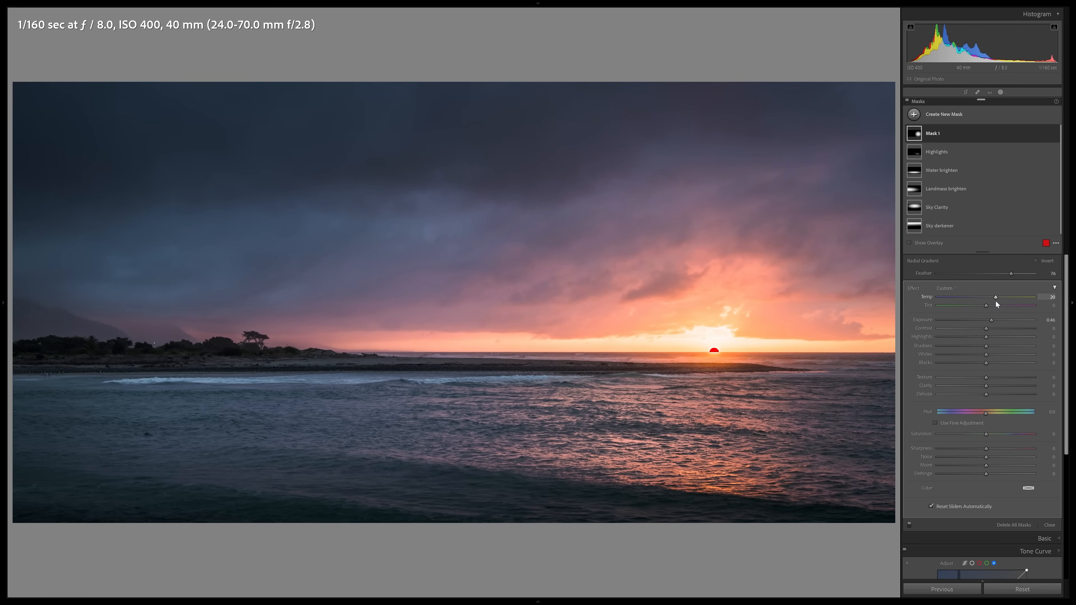
left_click_drag(977, 337, 938, 339)
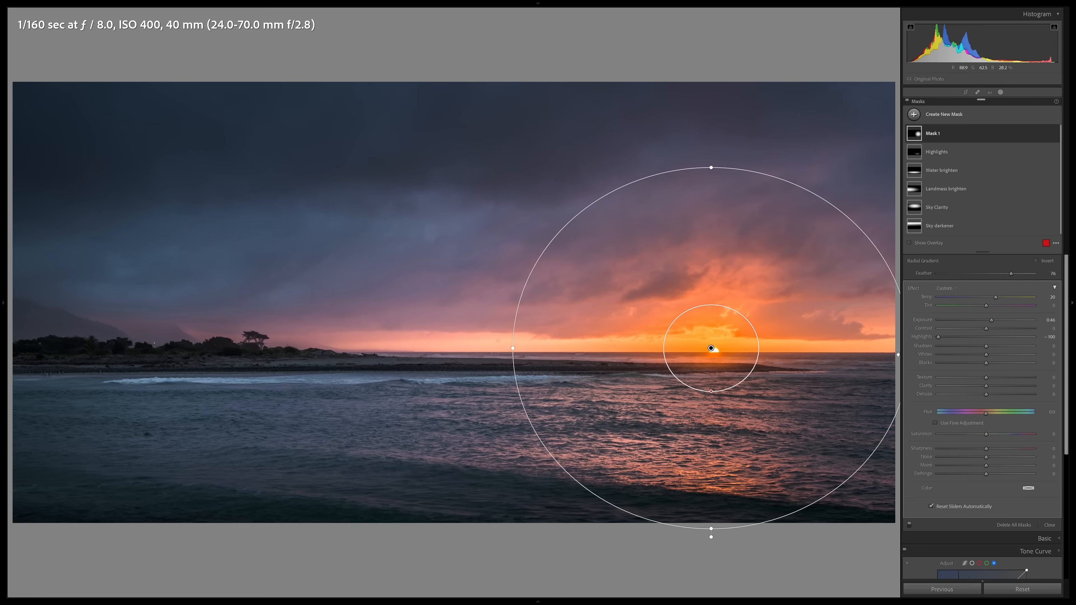
left_click_drag(939, 336, 1025, 341)
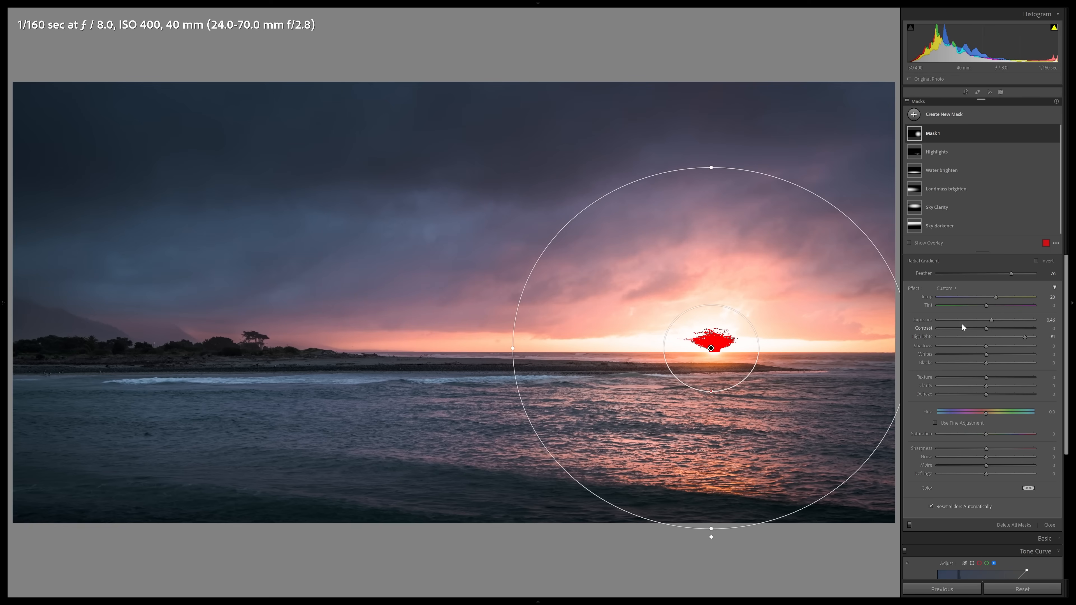
left_click_drag(1025, 337, 984, 339)
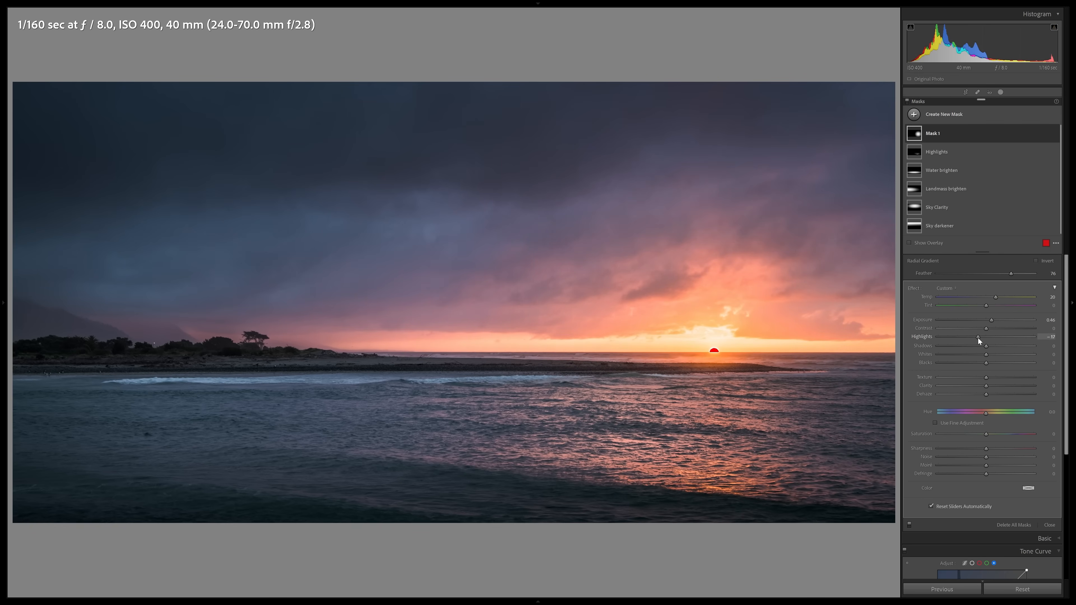
left_click_drag(978, 338, 979, 338)
Step: Turn off the highlight clipping warning and rename the sun's radial gradient mask
left_click(1054, 27)
double_click(934, 136)
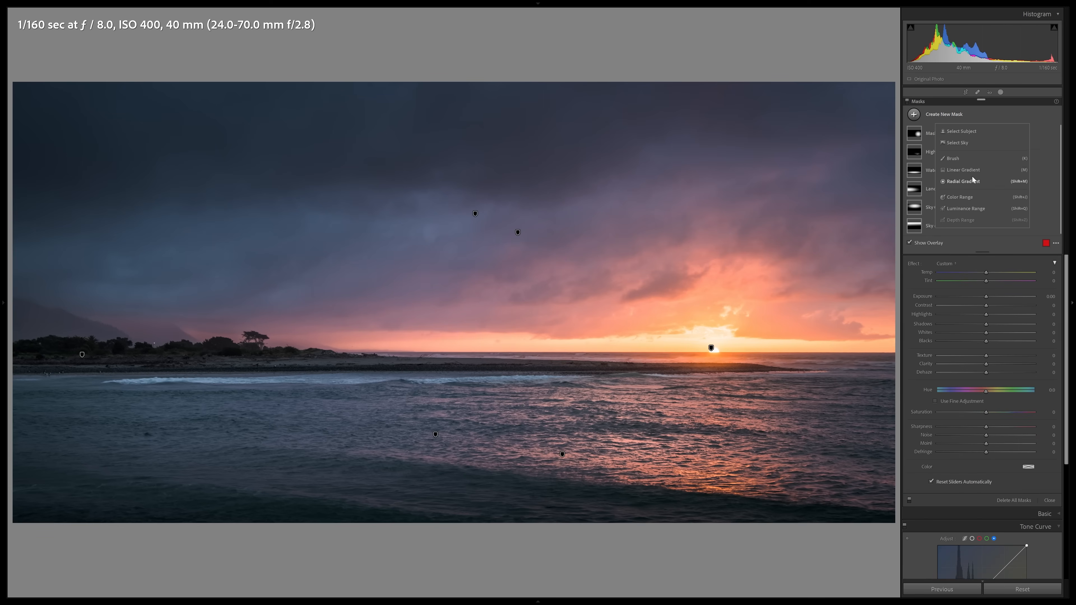
Step: Add a wide radial gradient mask centred on the horizon, covering most of the sky and sea, and set its Exposure to 0.43
left_click(968, 182)
key("shift+m")
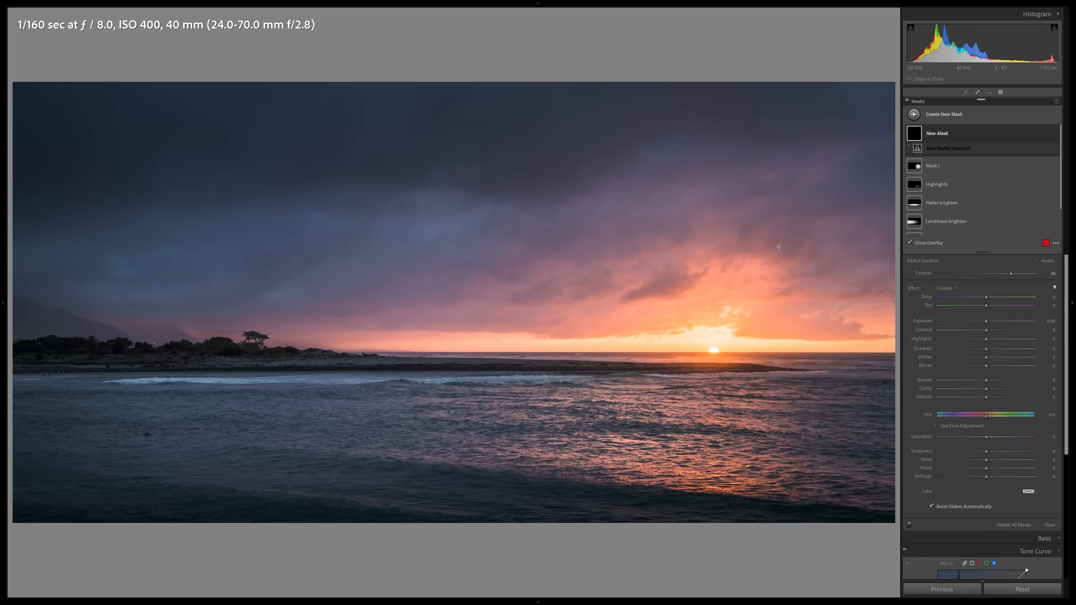
left_click_drag(461, 339, 934, 180)
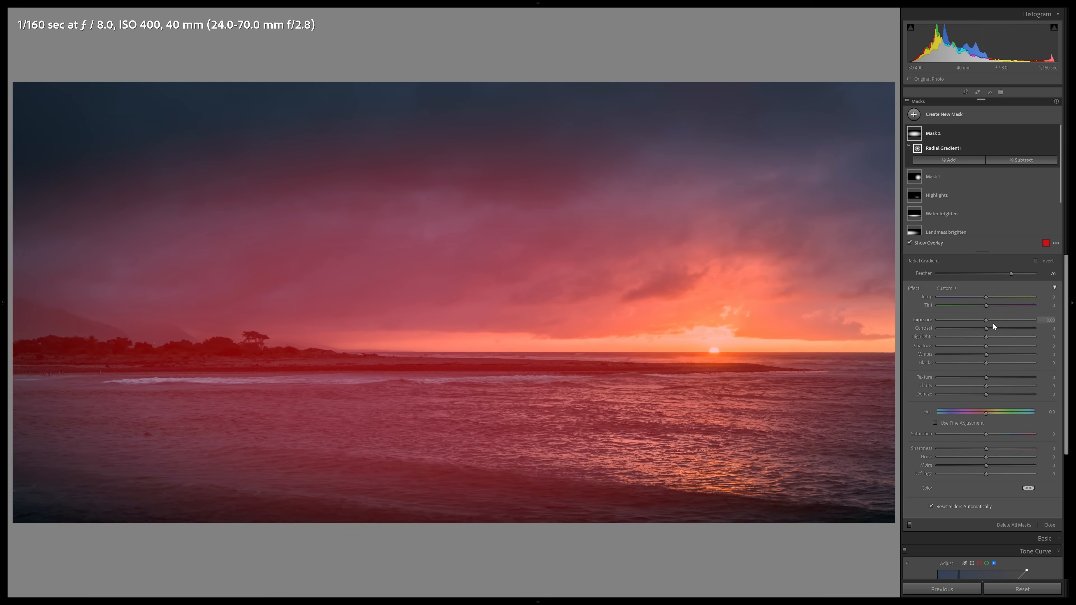
left_click_drag(988, 320, 993, 322)
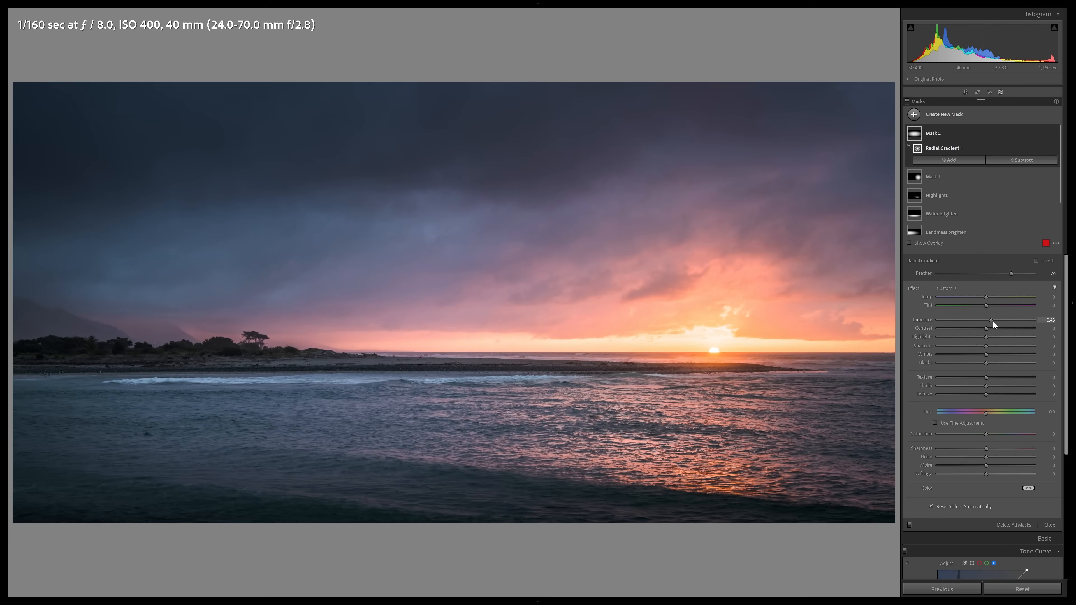
left_click(992, 300)
Step: Turn all masks off and on repeatedly to compare the photo with and without the local adjustments
left_click(908, 102)
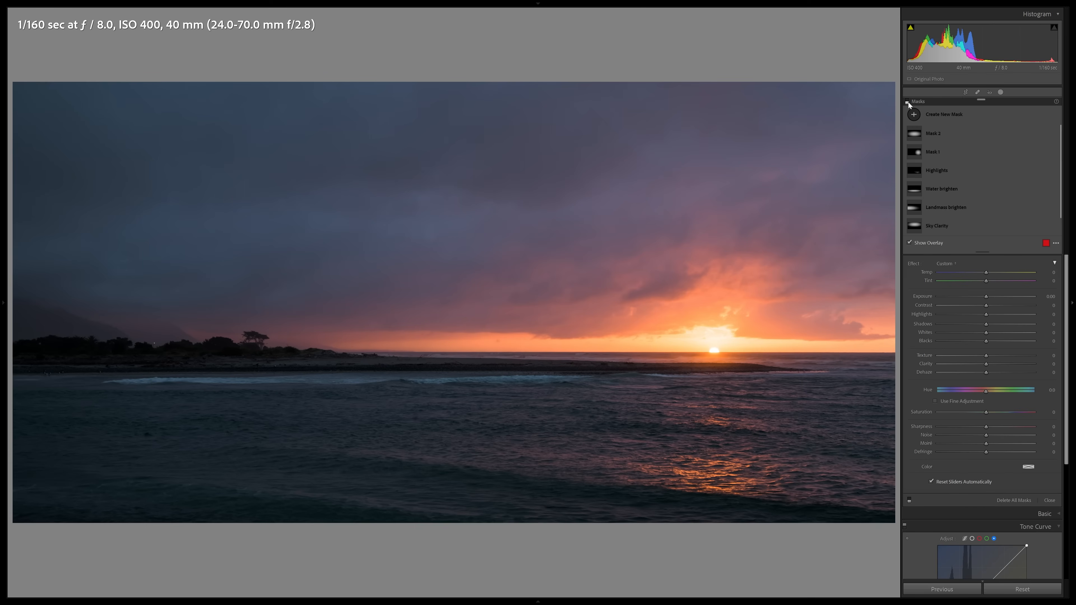
left_click(908, 102)
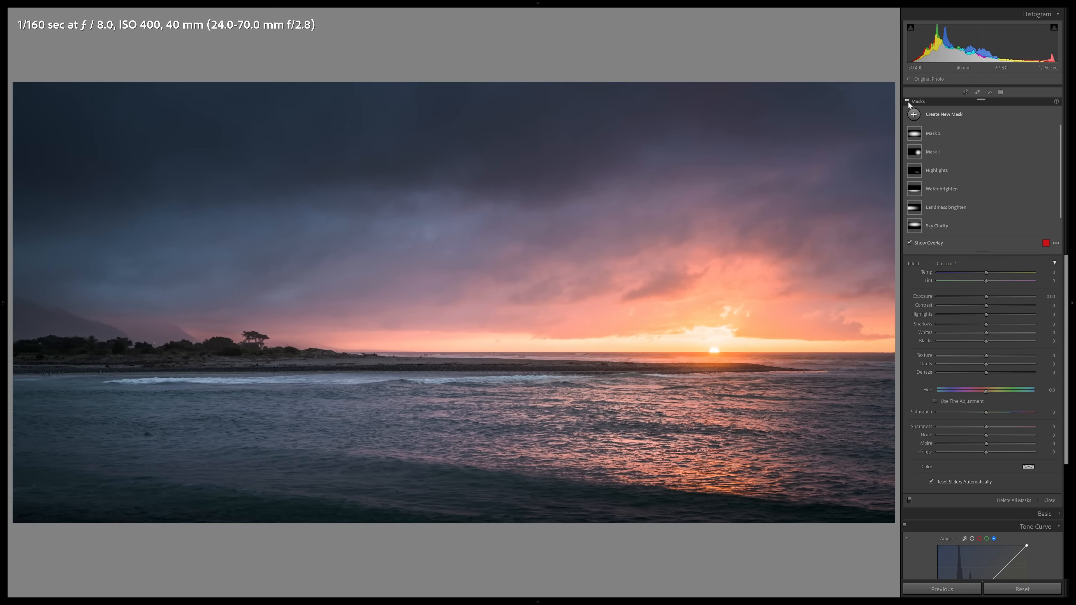
left_click(908, 102)
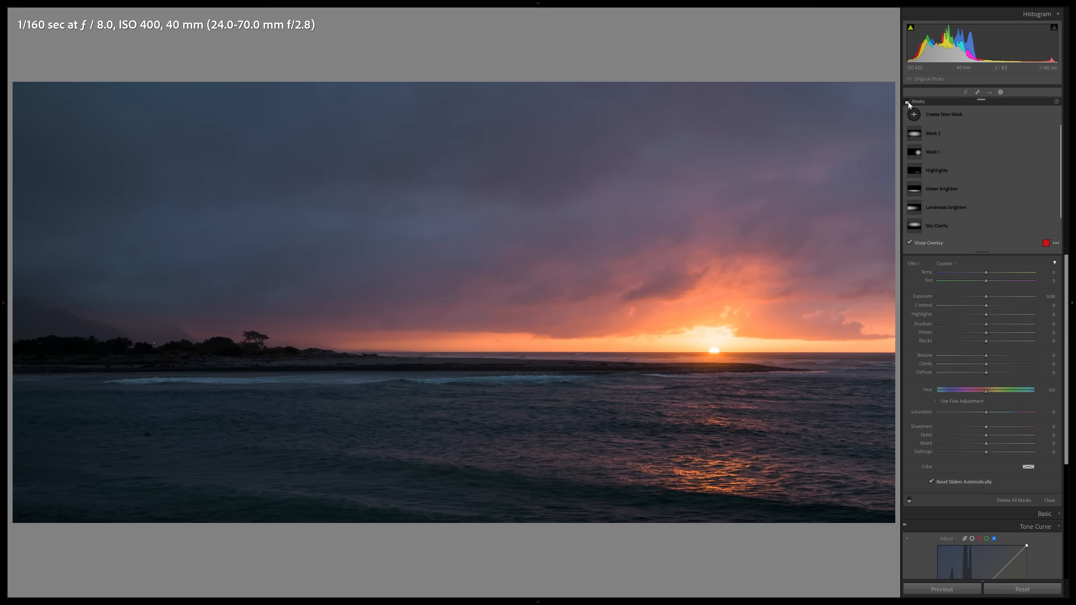
left_click(908, 102)
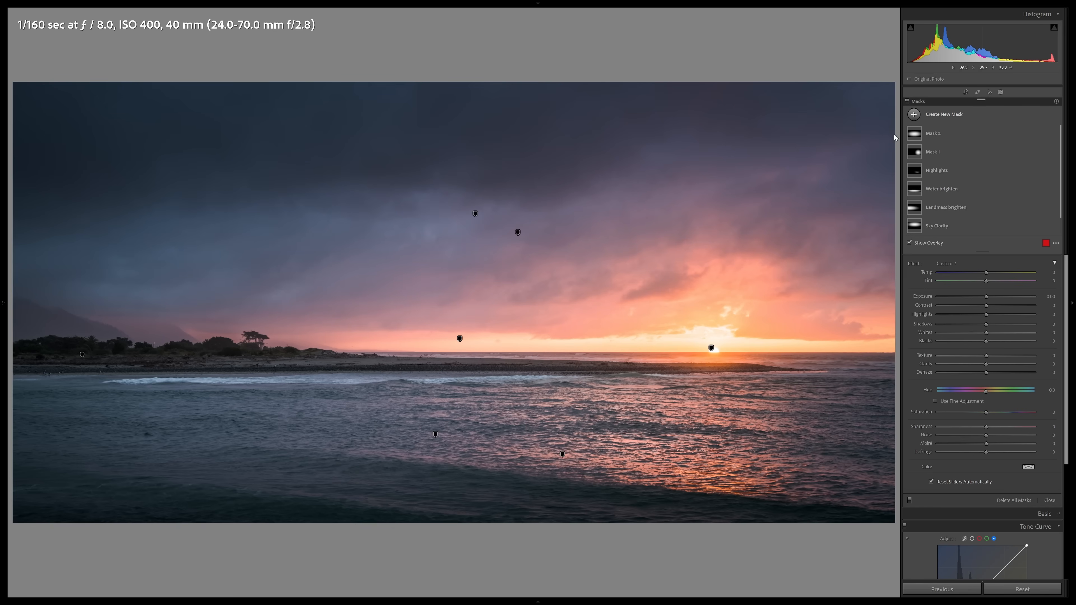
left_click(907, 101)
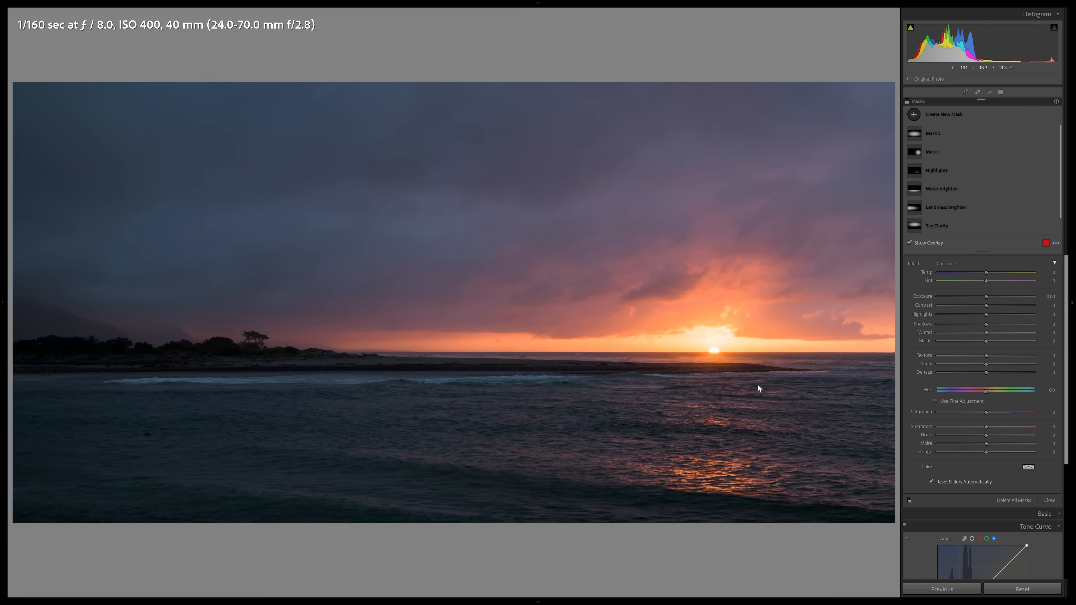
left_click(906, 101)
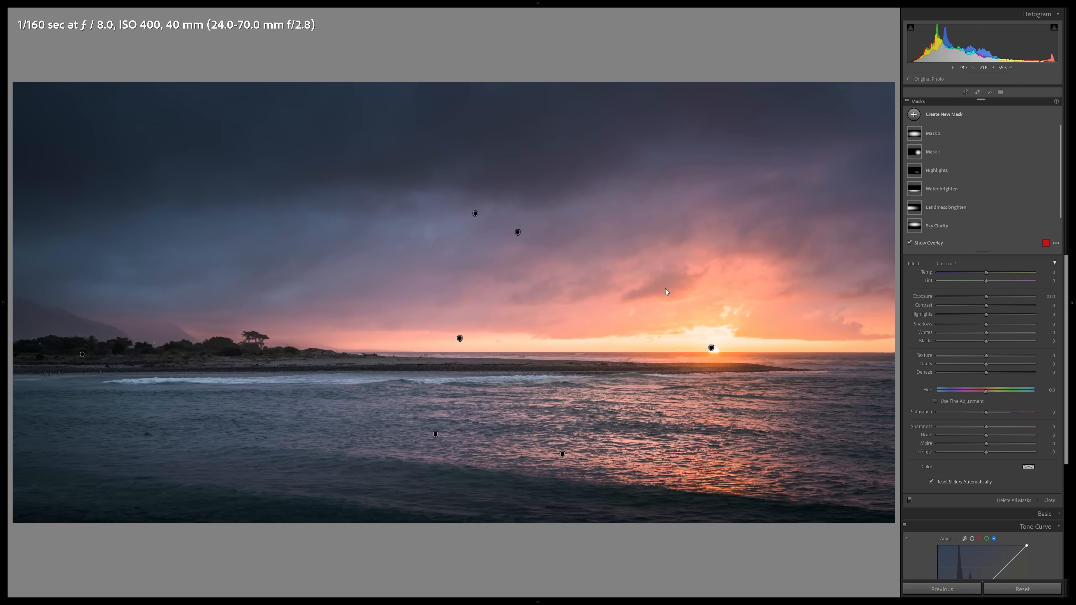
Step: Lower the photo's global Exposure slightly below zero and reduce its Clarity a little
scroll(983, 297, "down", 5)
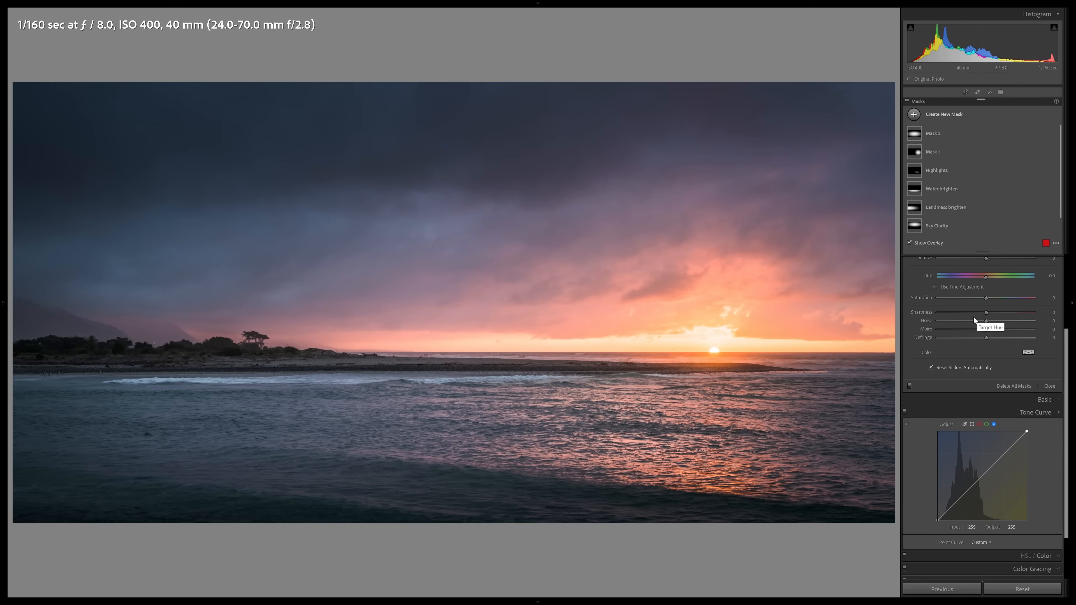
left_click(1045, 384)
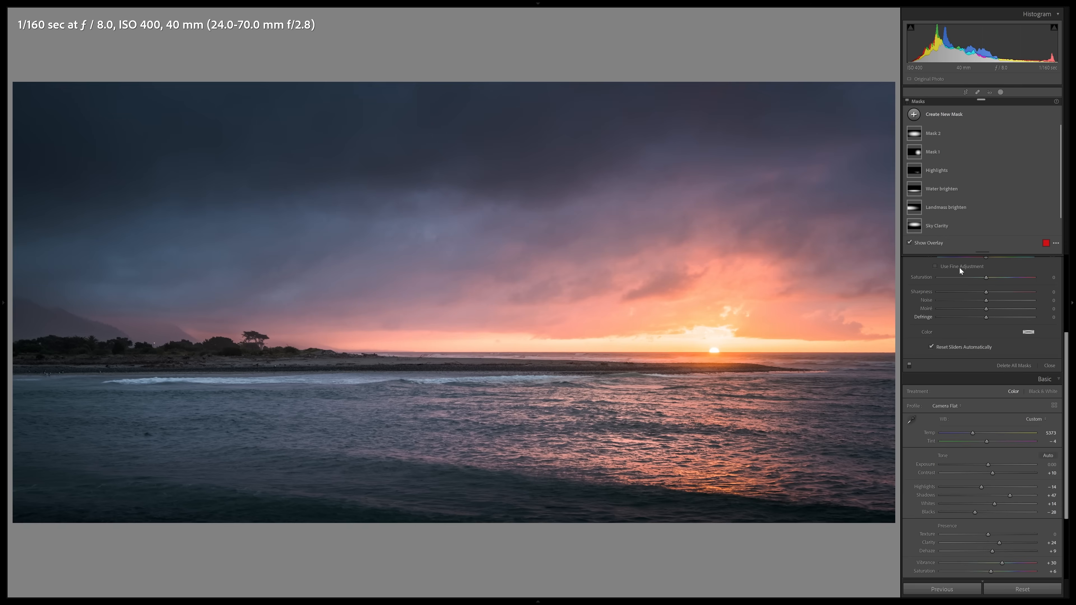
scroll(991, 463, "down", 4)
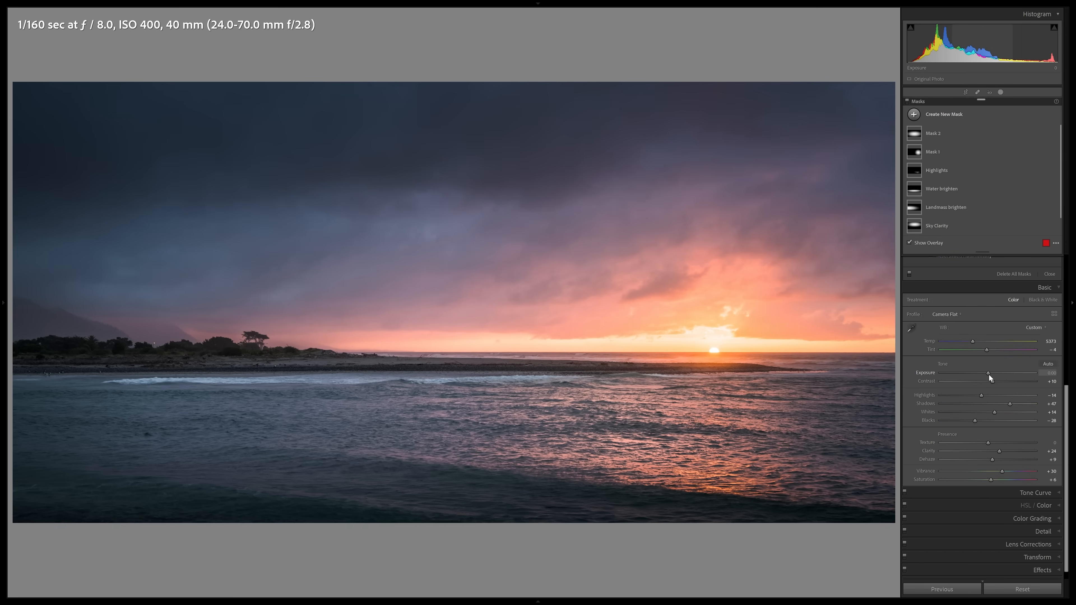
left_click_drag(990, 375, 987, 376)
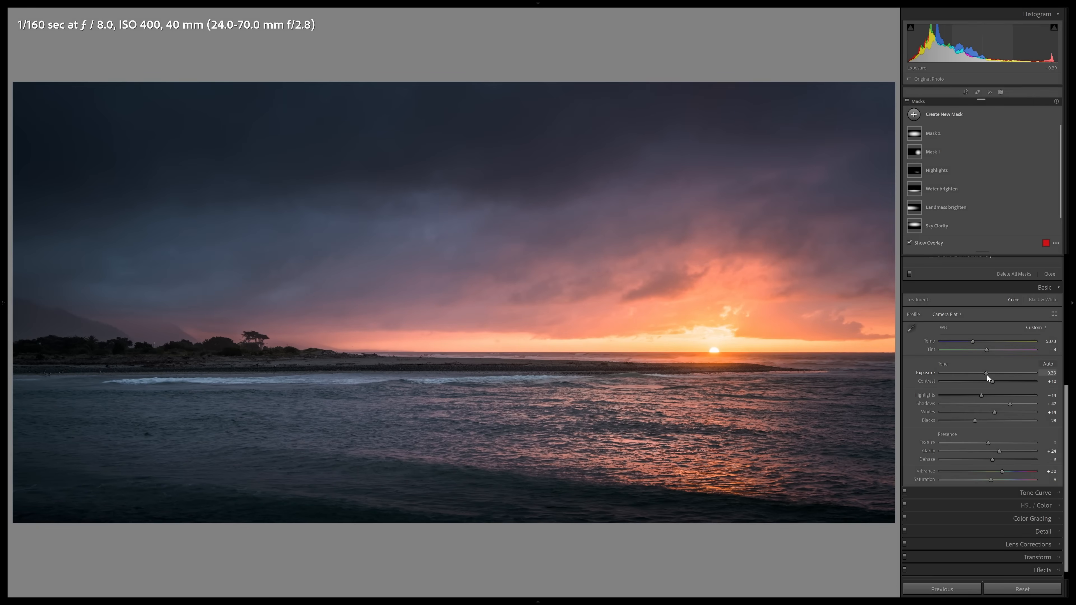
left_click_drag(999, 451, 996, 453)
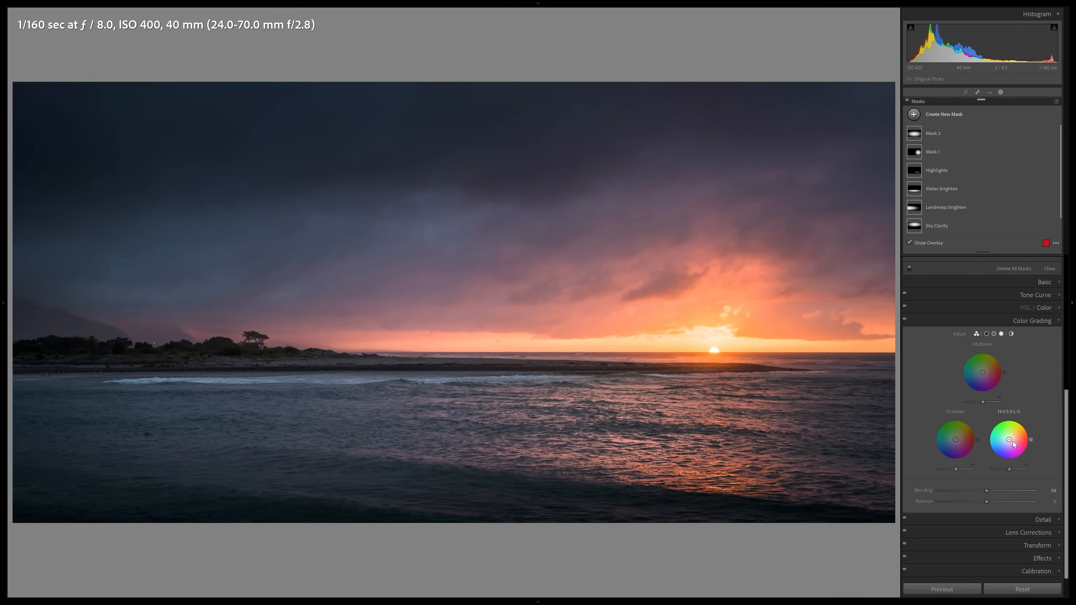
Step: Colour grade the photo with yellow highlights, blue shadows and orange-red midtones
left_click_drag(1009, 439, 1020, 423)
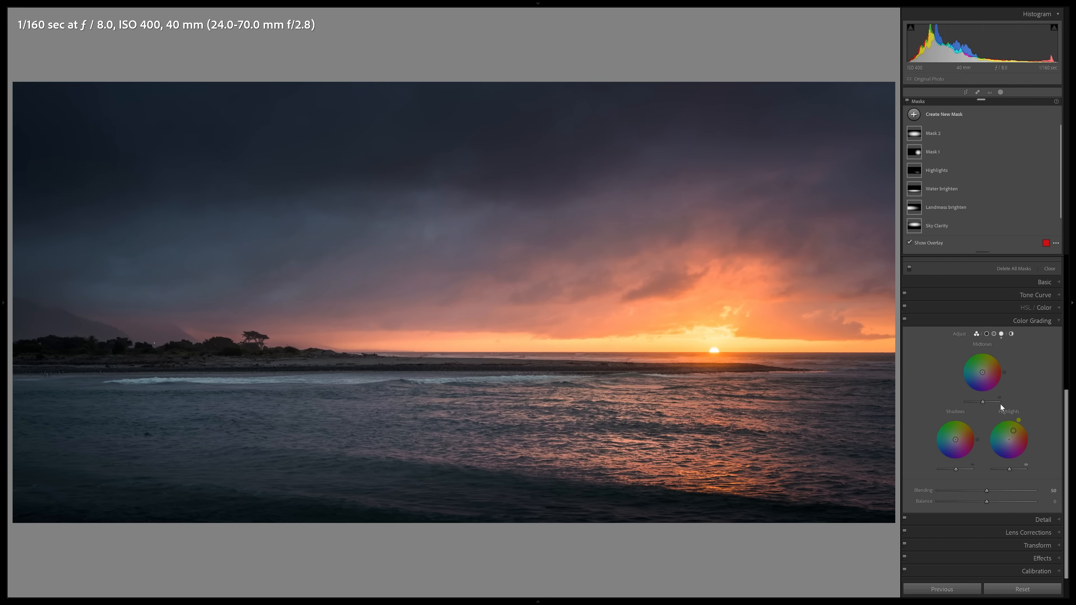
left_click_drag(957, 440, 953, 444)
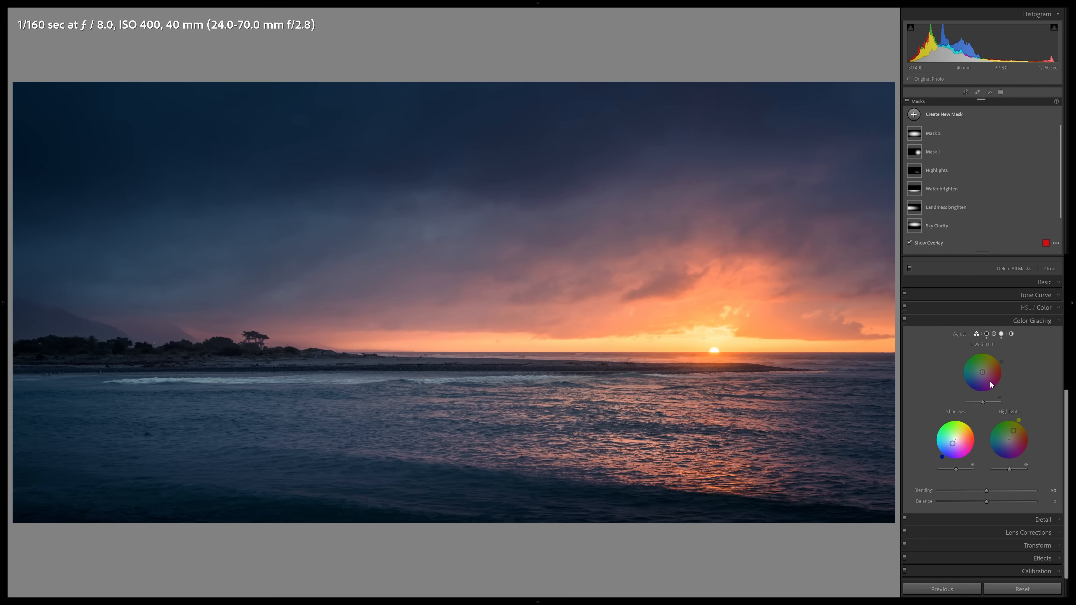
left_click_drag(982, 372, 1001, 378)
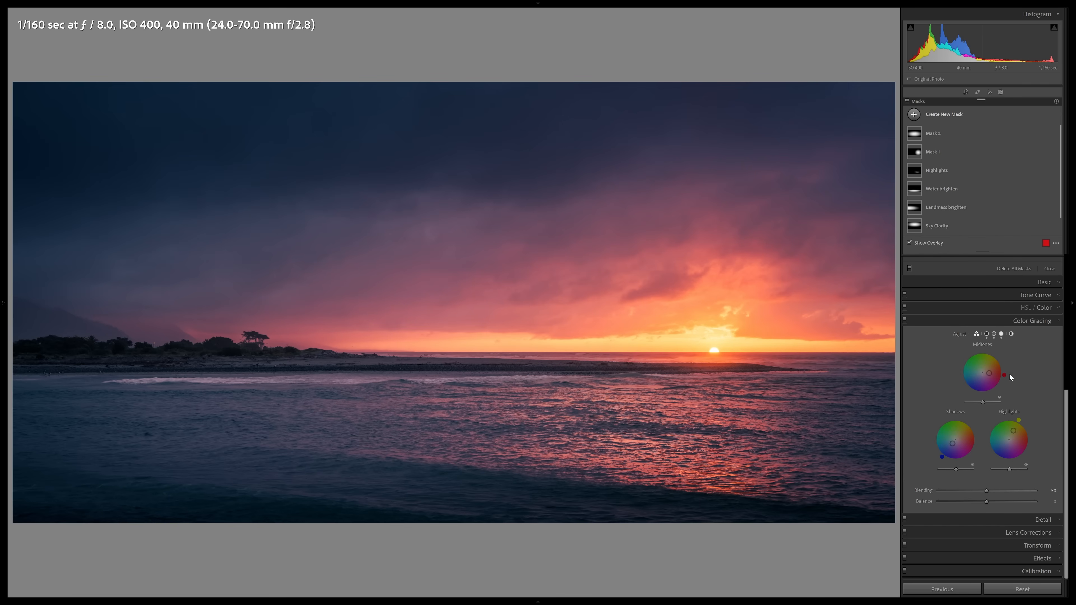
mouse_move(1005, 375)
left_mouse_down()
mouse_move(987, 394)
mouse_move(1001, 384)
mouse_move(999, 357)
mouse_move(1004, 367)
left_mouse_up()
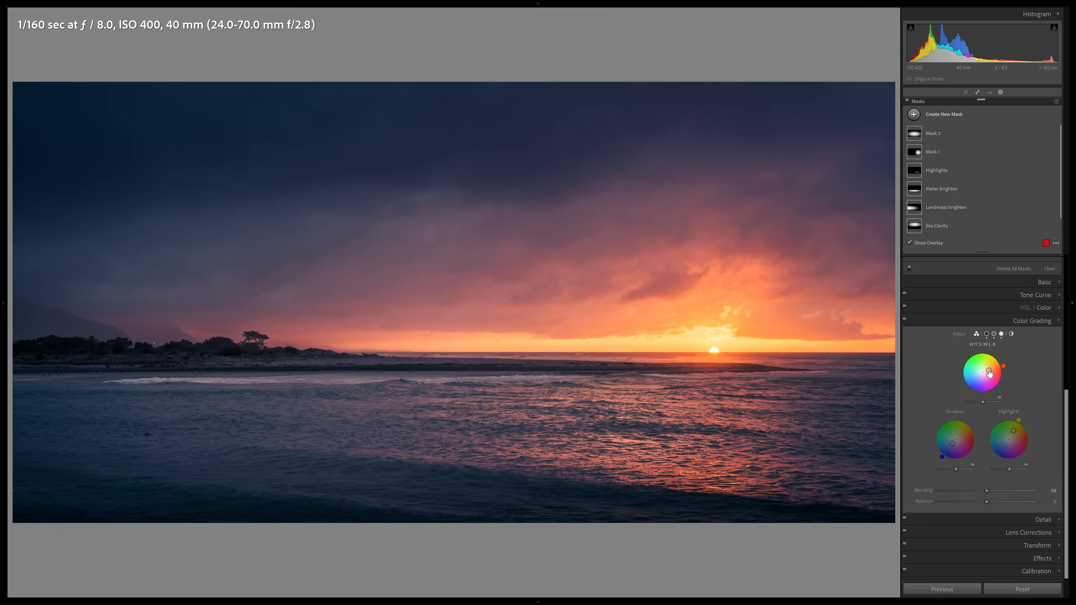
Step: Turn the colour grading off and on twice to compare the photo with and without it
left_click(905, 321)
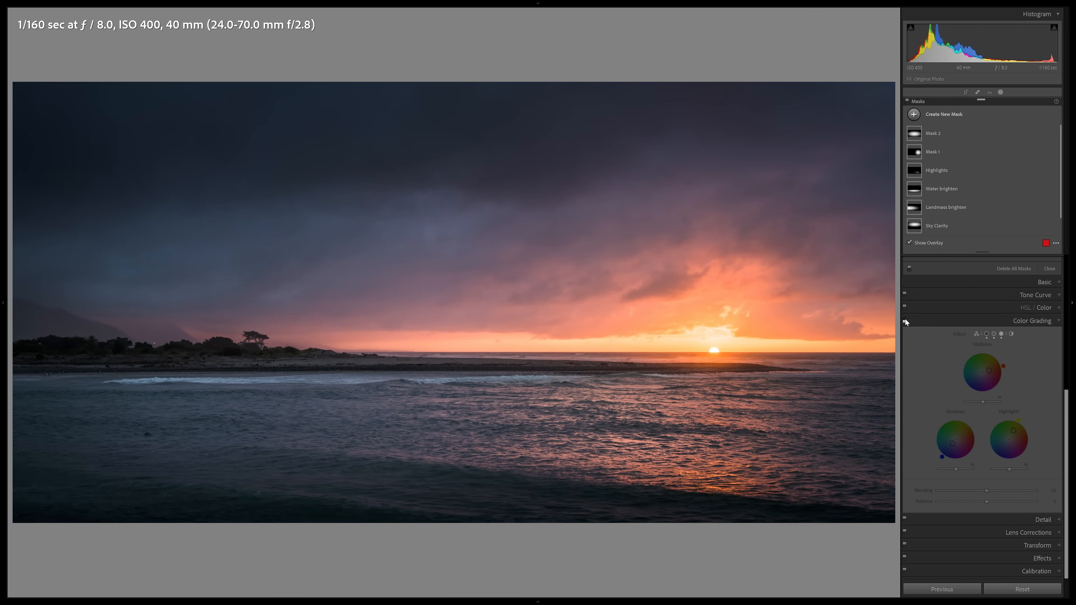
left_click(905, 320)
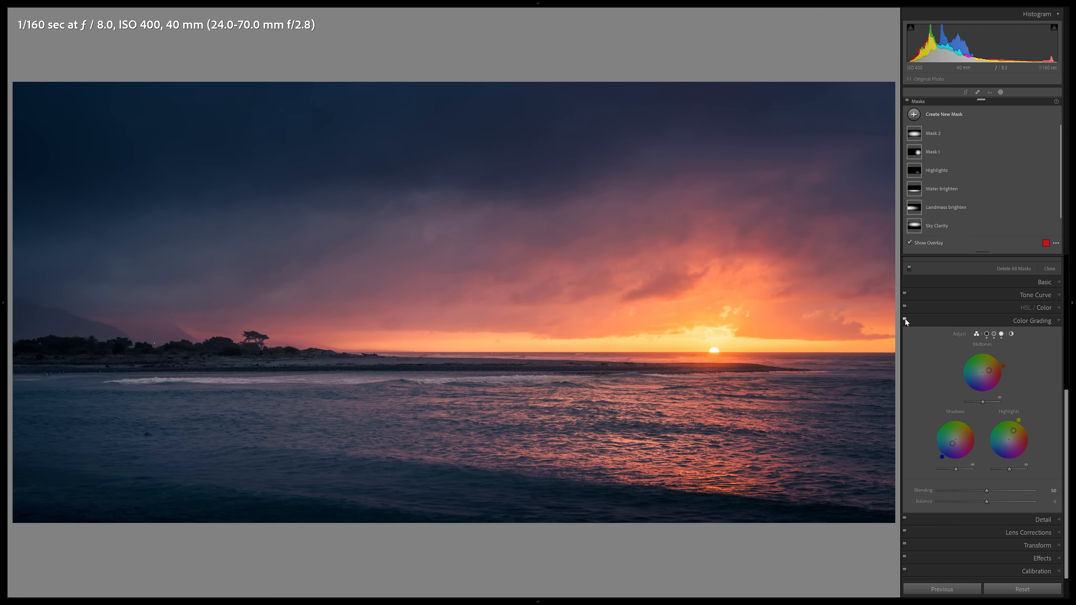
left_click(905, 320)
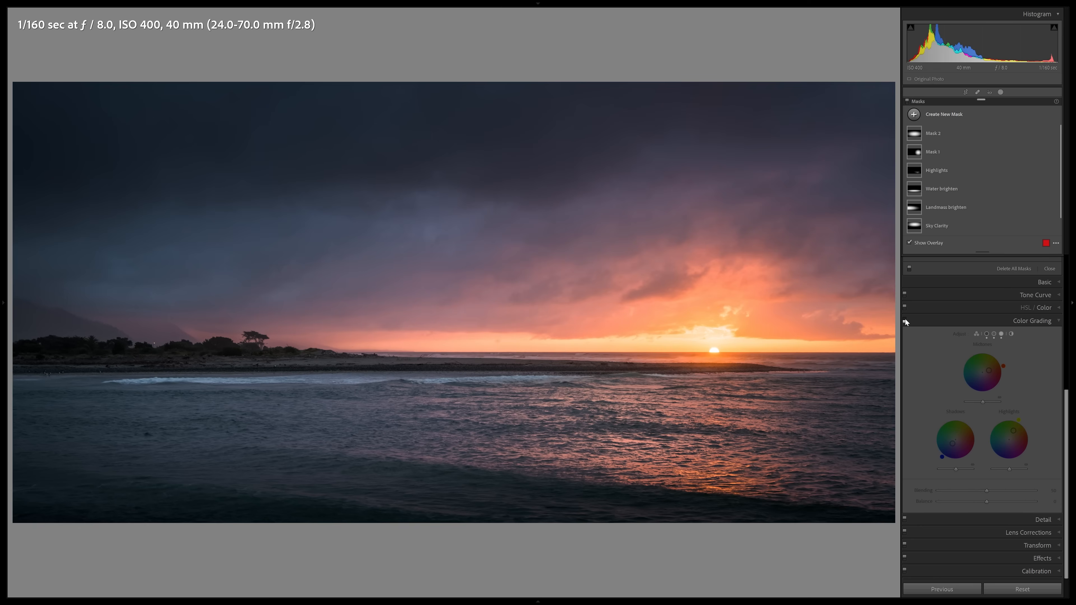
left_click(905, 321)
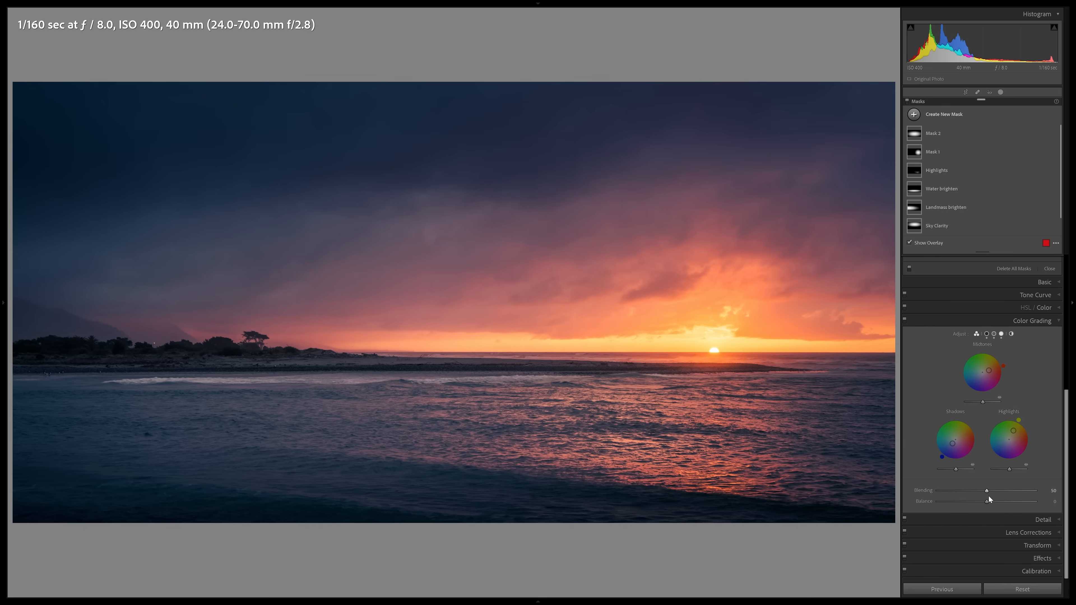
Step: Test the Color Grading Balance at +100 and -100, and set it to +14
left_click_drag(988, 507, 1046, 503)
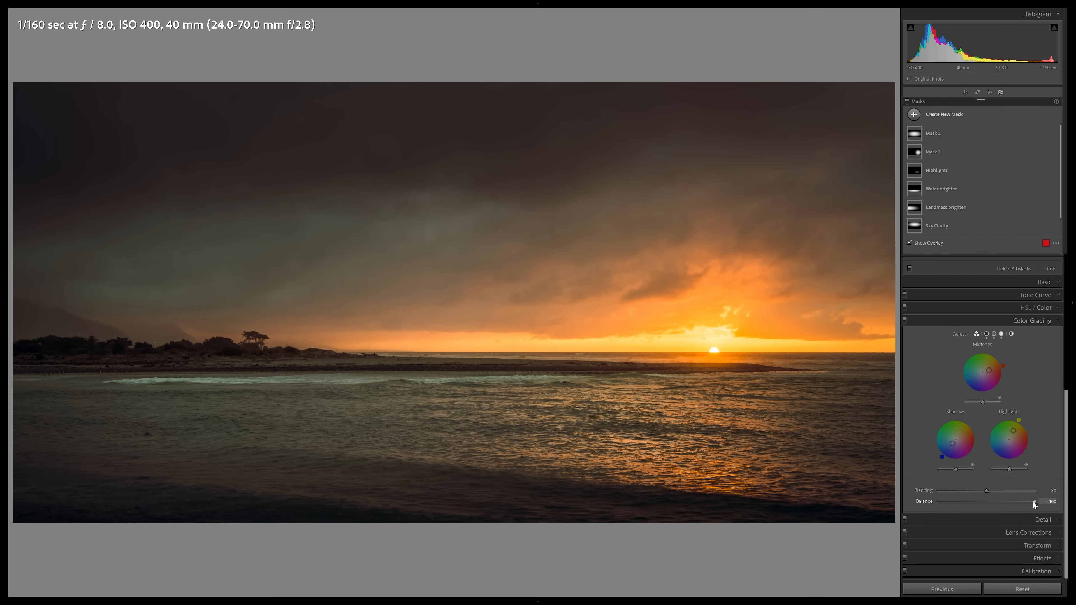
left_click_drag(1035, 503, 935, 505)
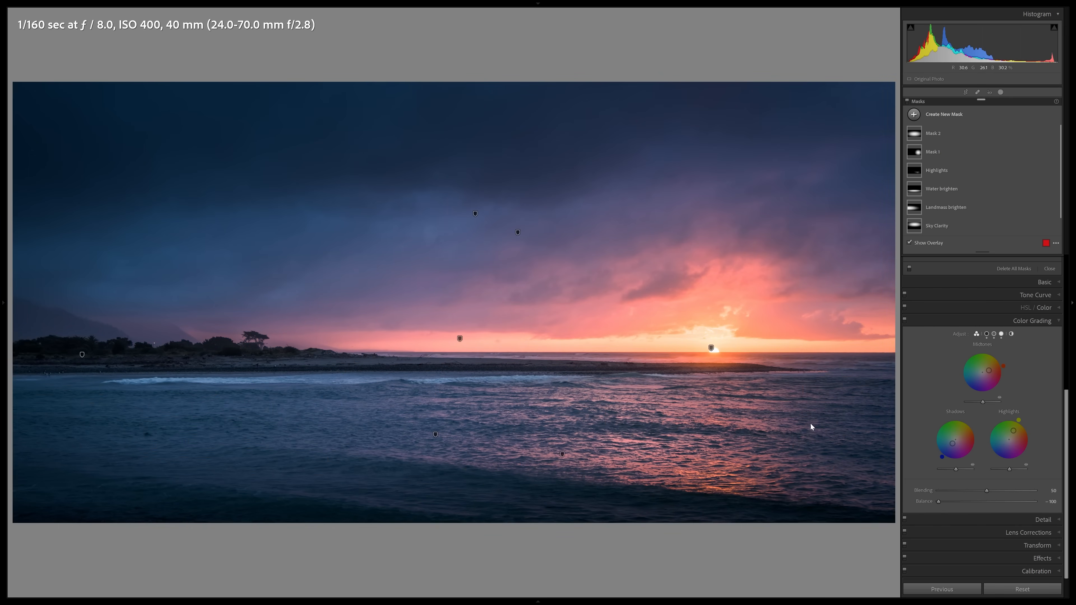
left_click_drag(938, 504, 978, 507)
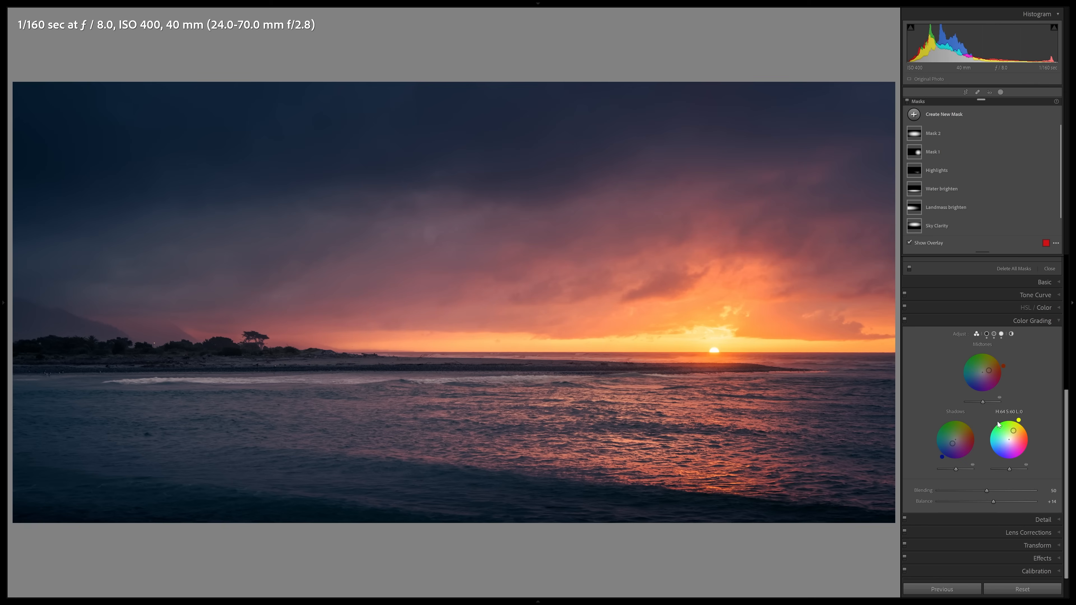
Step: Raise the sharpening Amount, set Radius to 1.6 and Detail to 30, and compare the zoomed-in shoreline with and without sharpening
left_click(1039, 519)
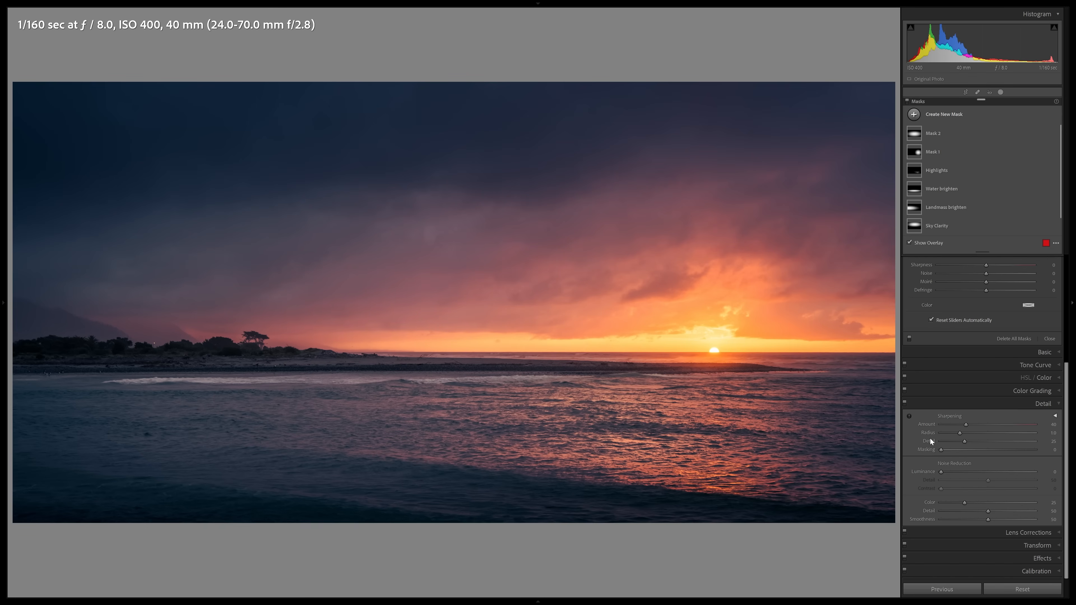
left_click_drag(966, 424, 994, 425)
left_click(216, 358)
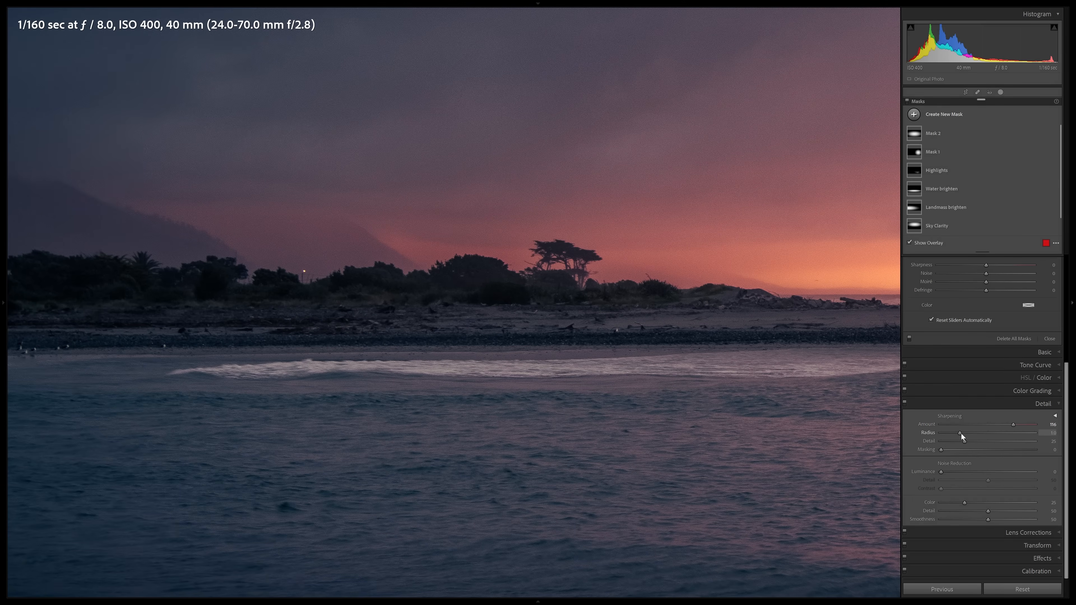
left_click_drag(965, 442, 974, 442)
left_click(905, 403)
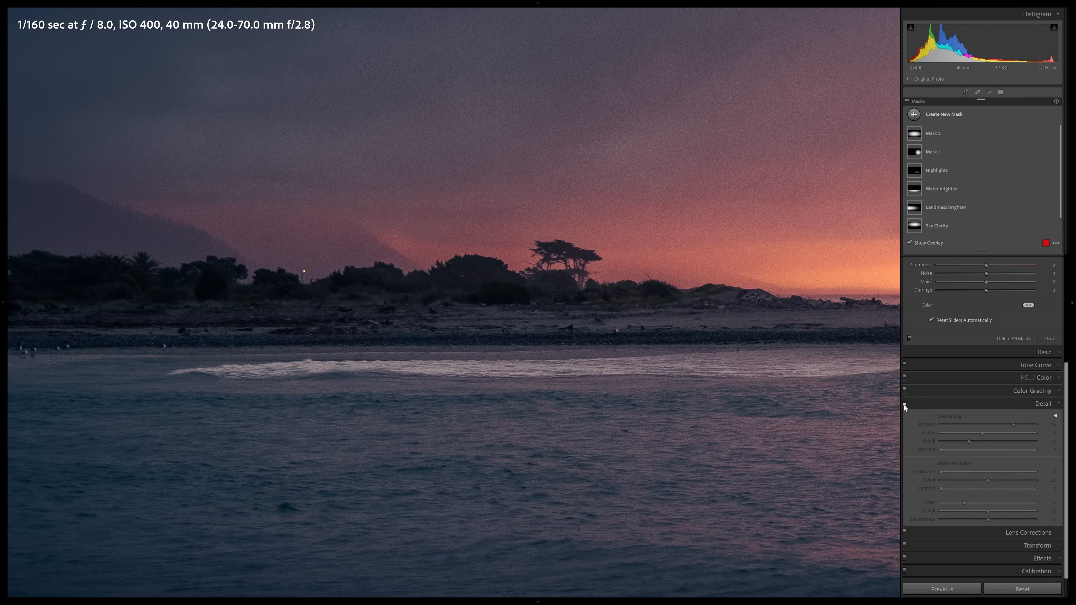
left_click(905, 402)
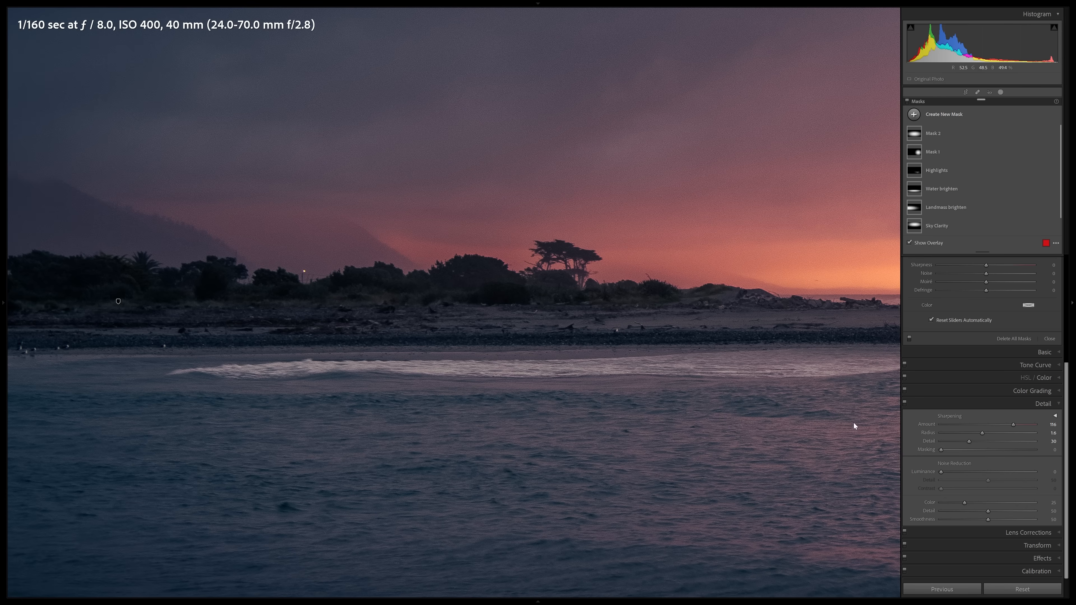
Step: Set the Luminance noise reduction to 31 and the sharpening Amount to 125
left_click(941, 472)
left_click_drag(1020, 426, 1021, 426)
Step: Inspect the zoomed-in shoreline, sun and water for sharpness and noise across the frame, and return to the Library's single-photo view
left_click_drag(411, 317, 433, 307)
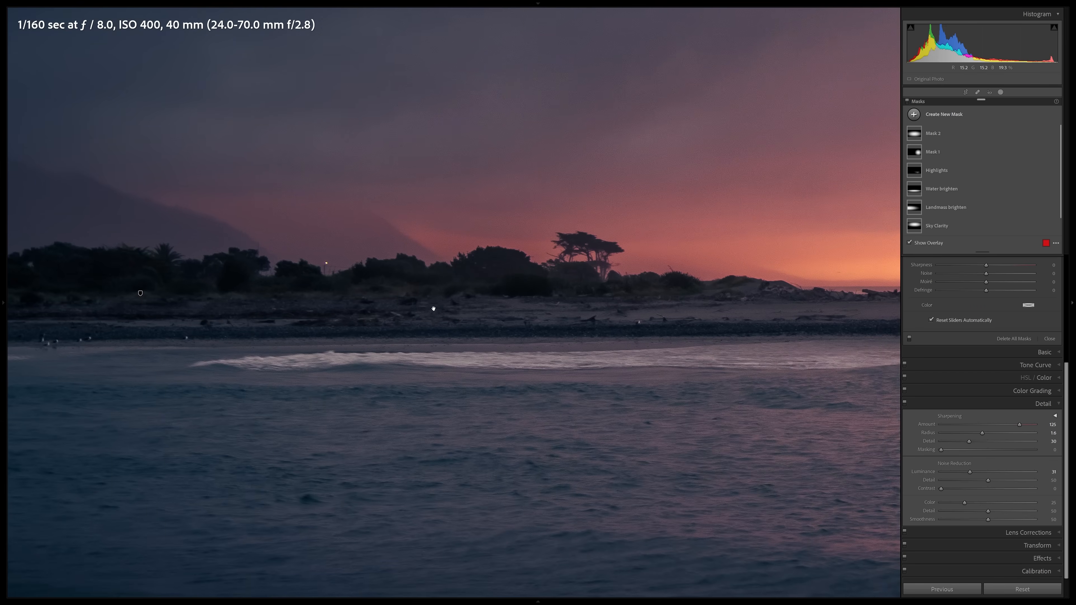
left_click_drag(754, 295, 318, 290)
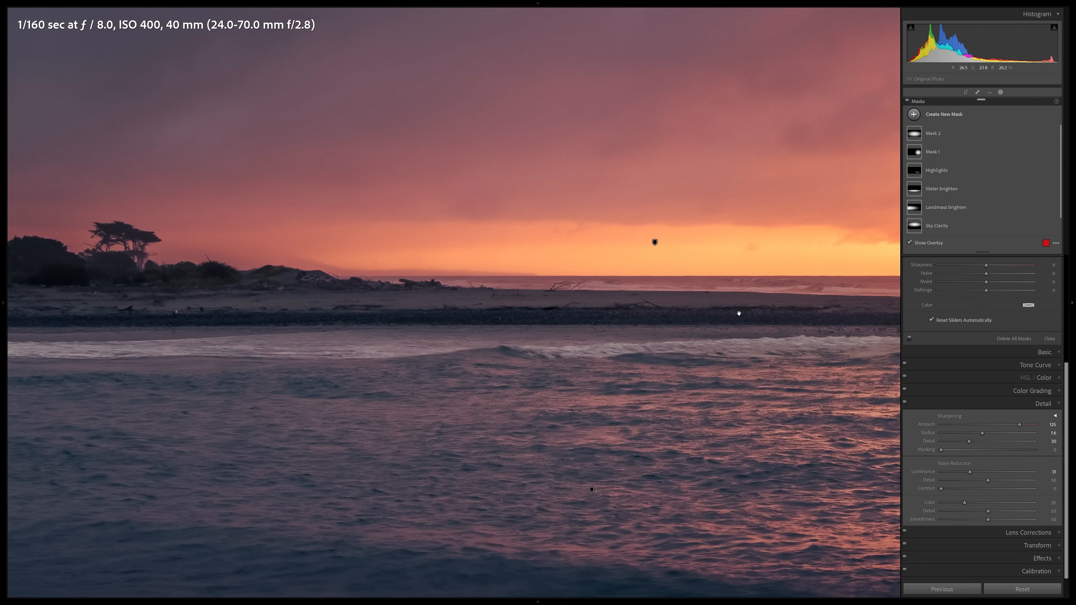
left_click_drag(738, 314, 420, 263)
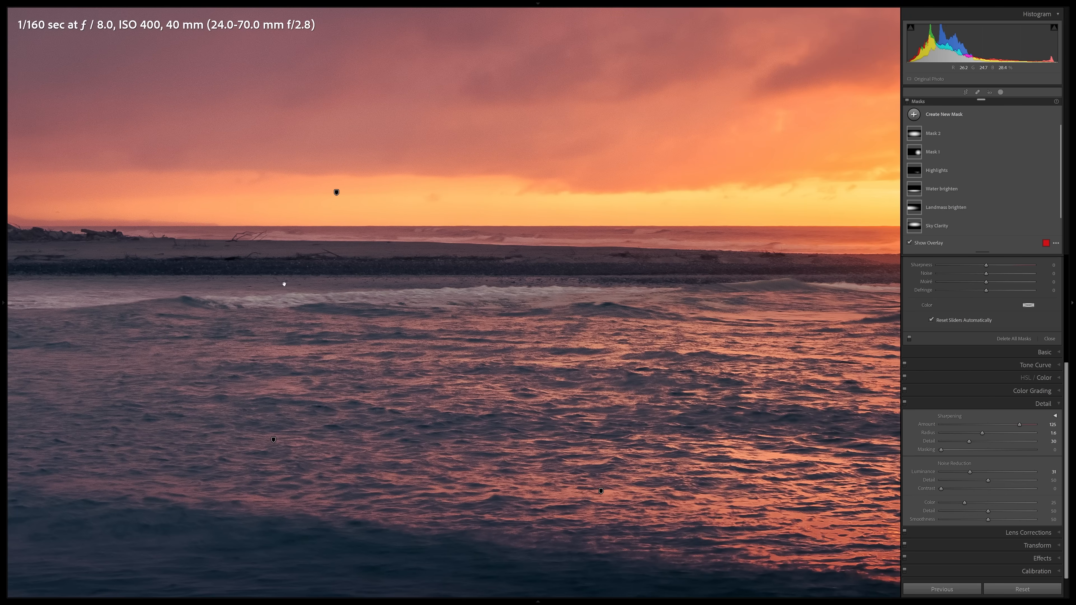
left_click_drag(756, 277, 262, 264)
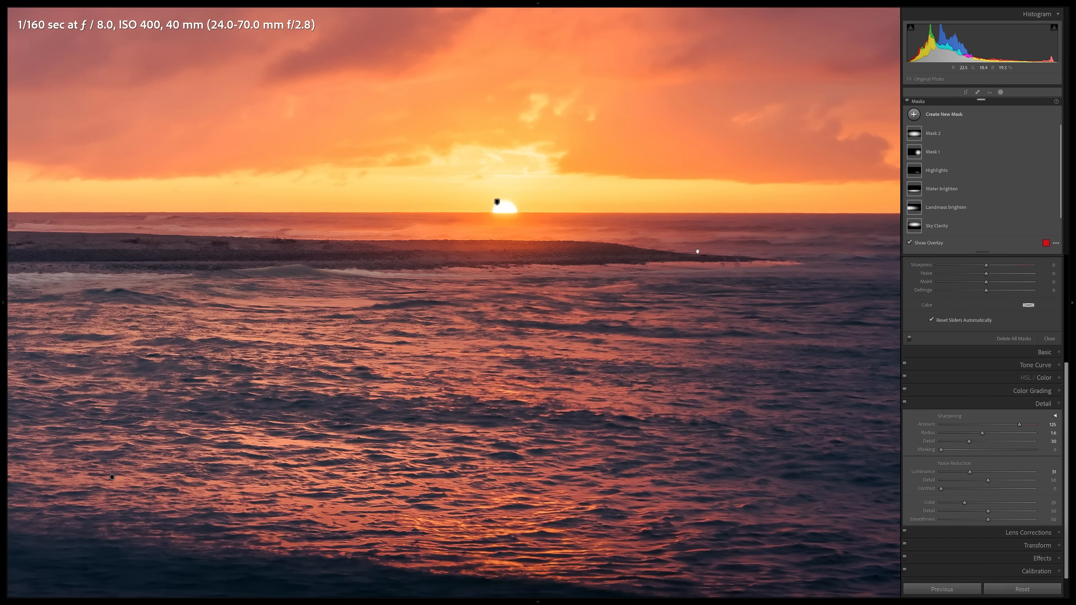
left_click_drag(697, 250, 269, 238)
left_click_drag(493, 232, 1003, 214)
left_click_drag(408, 274, 778, 317)
left_click_drag(407, 328, 749, 352)
left_click_drag(399, 358, 572, 382)
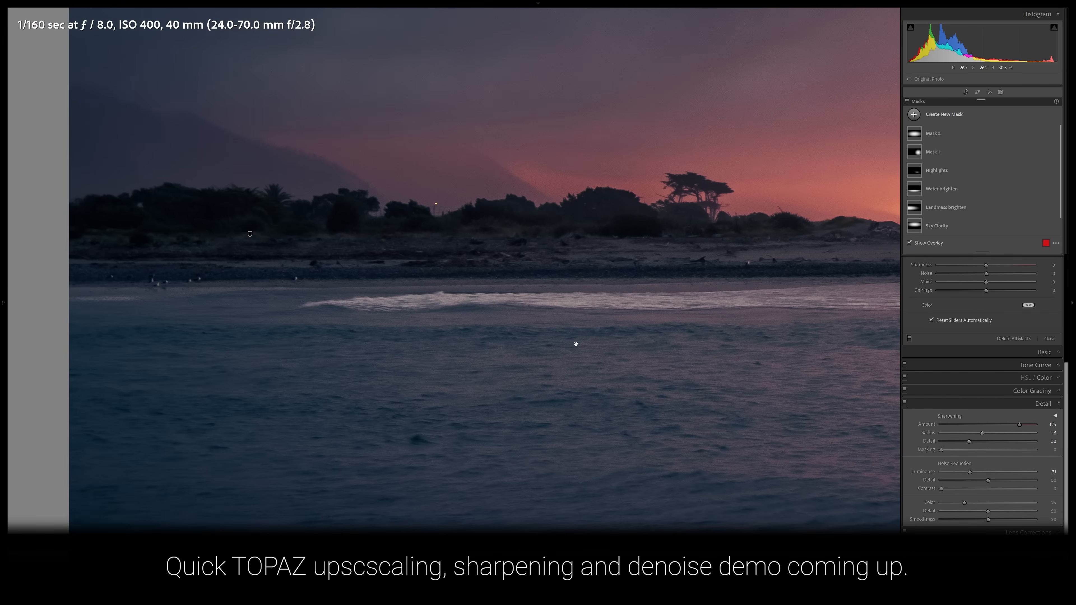
key("e")
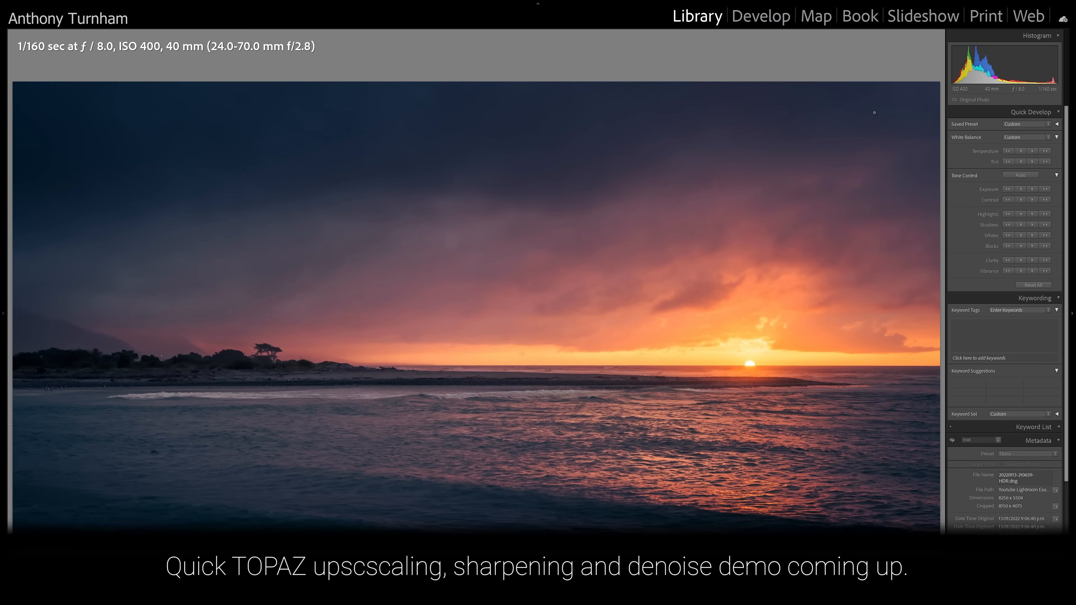
Step: Set Calibration's Blue Primary Hue to -76 and Green Primary Hue to +22, and compare the photo with and without the calibration
left_click(787, 15)
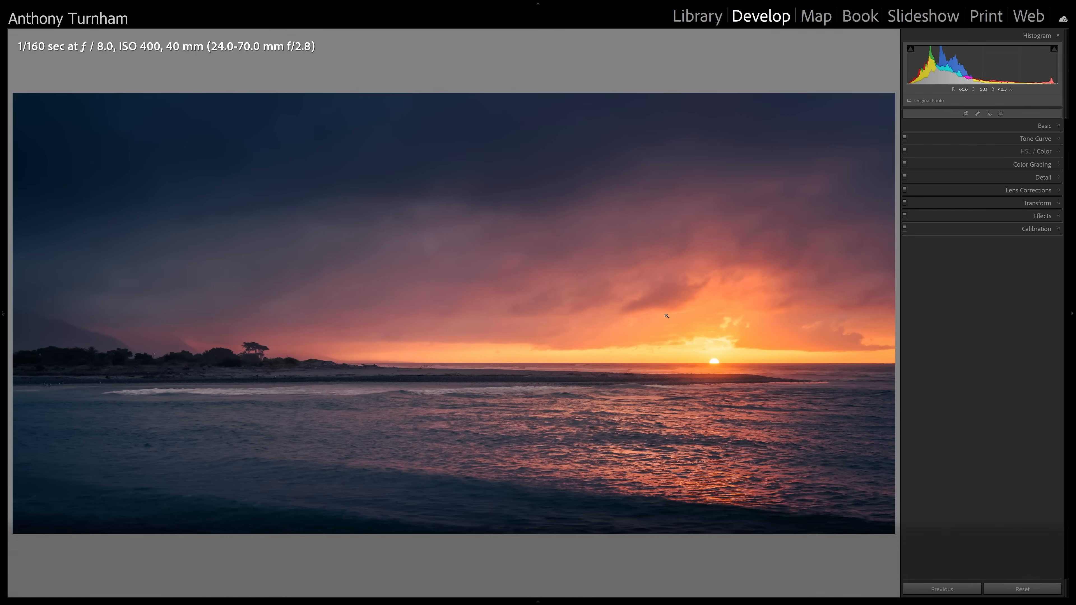
left_click(1040, 230)
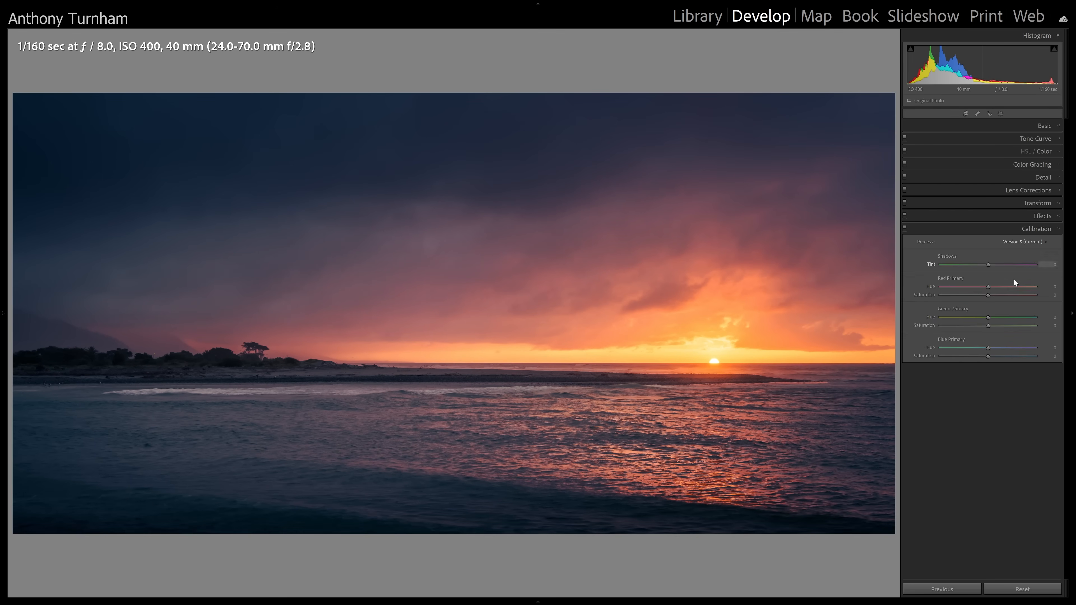
left_click_drag(988, 349, 951, 349)
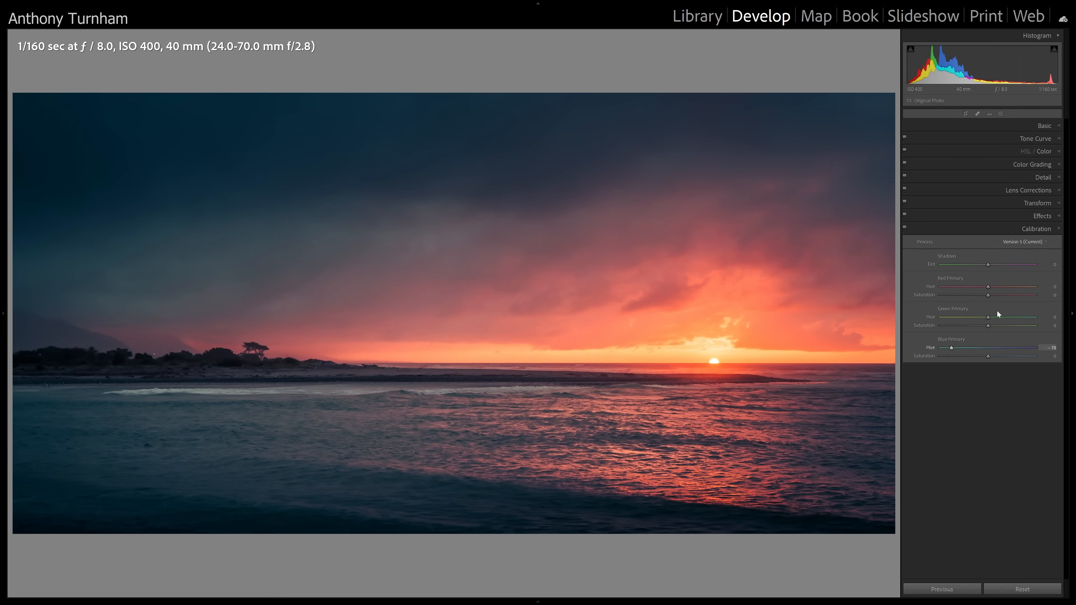
left_click_drag(990, 318, 999, 319)
left_click(905, 227)
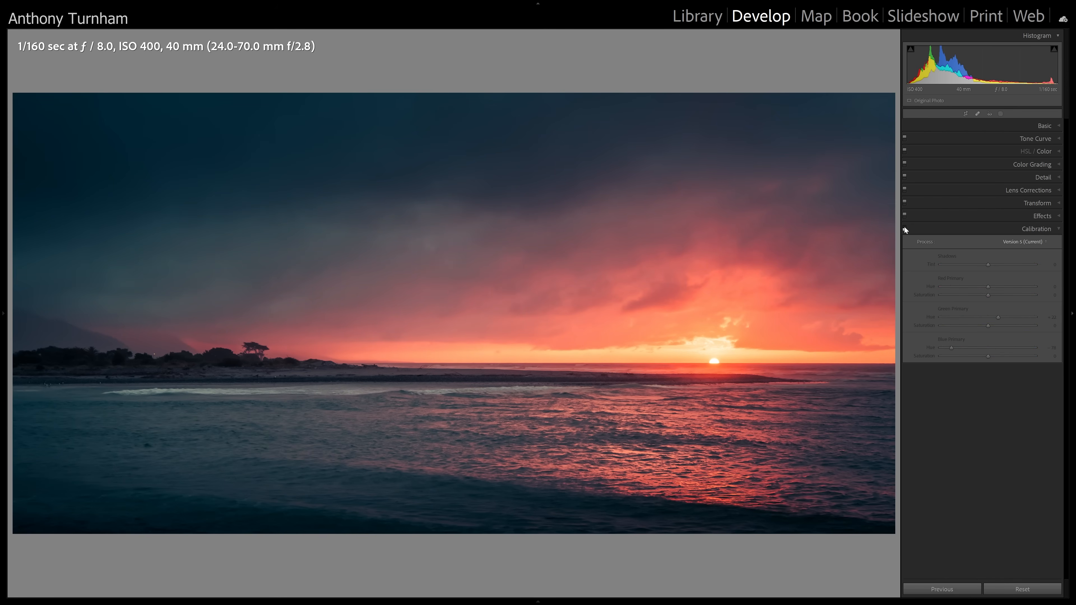
left_click(905, 228)
left_click(905, 227)
left_click(905, 227)
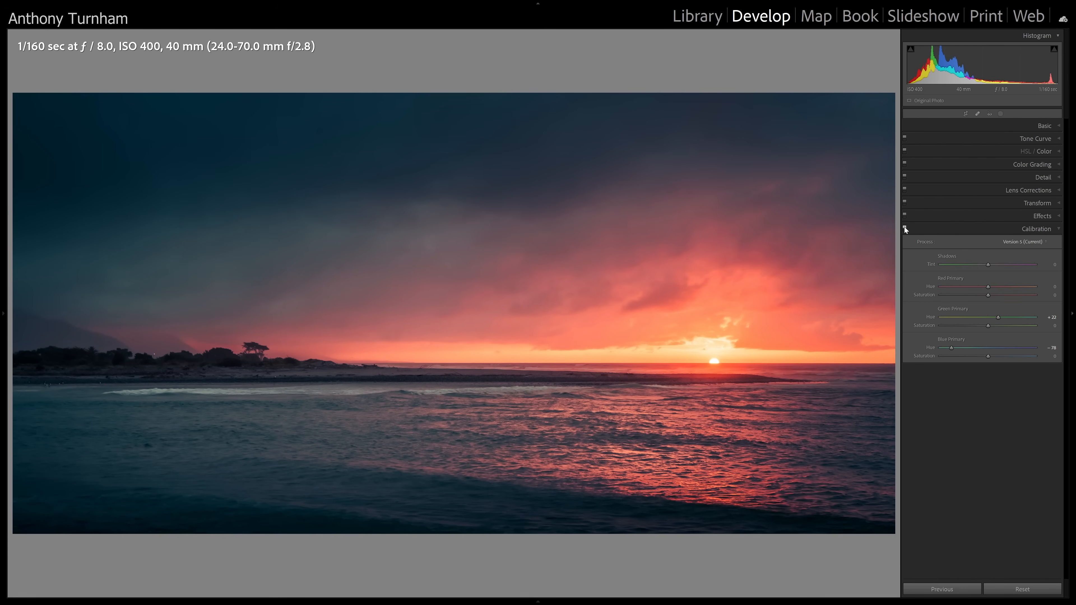
Step: Soften the calibration to Blue Primary Hue -46 and Green Primary Hue +13, and compare the finished photo with its before state
left_click_drag(952, 348, 994, 318)
key("F5")
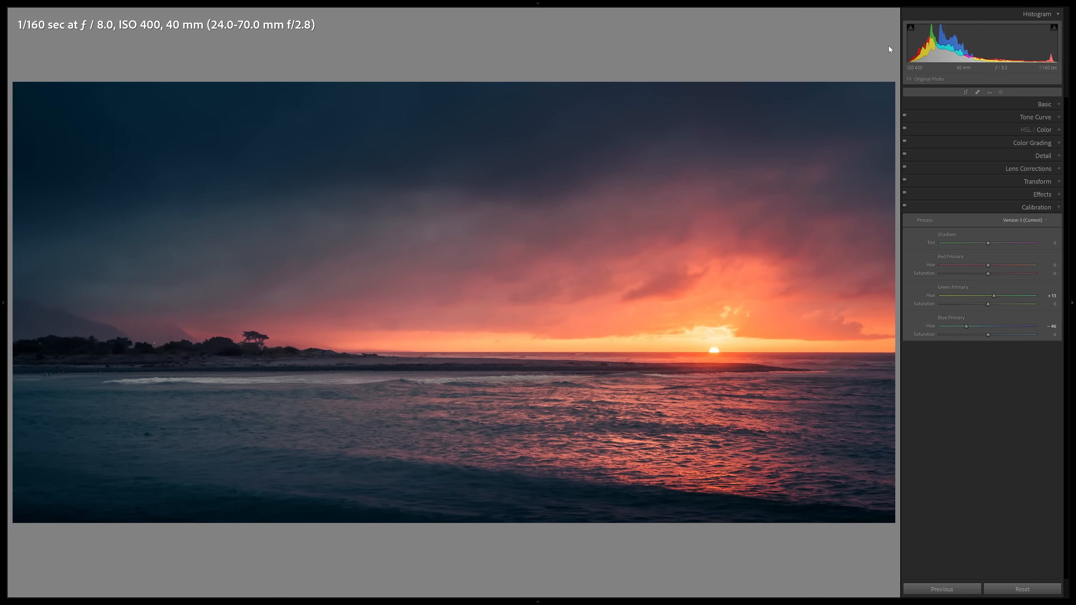
key("backslash")
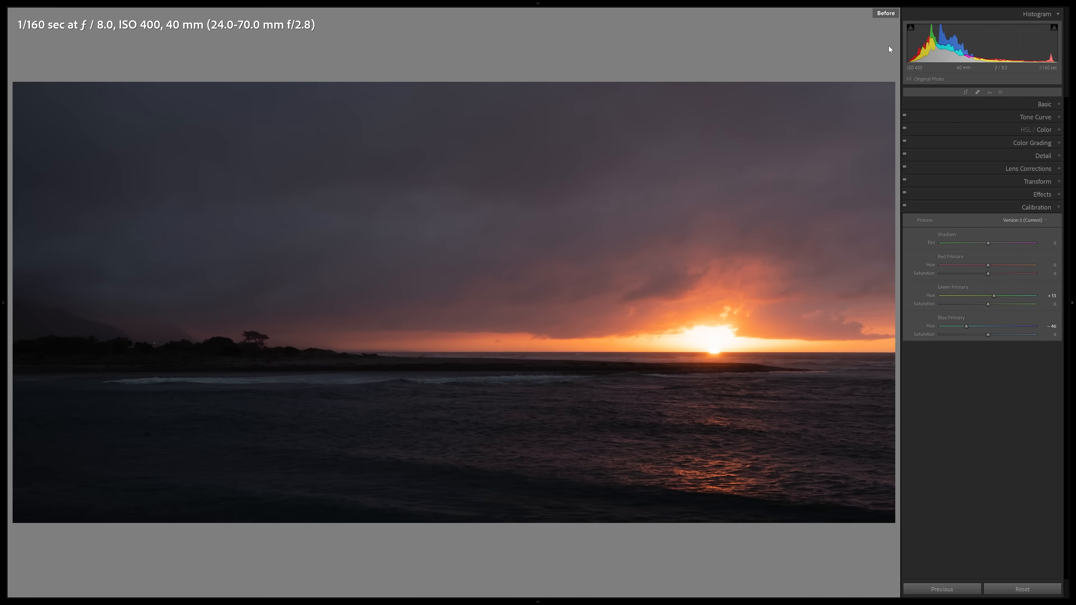
key("backslash")
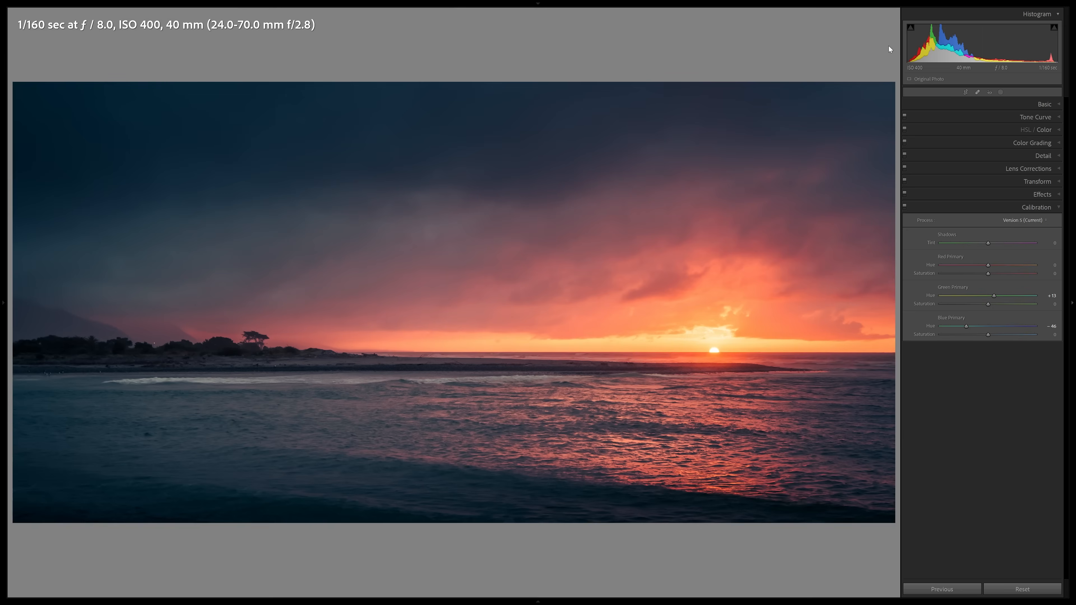
key("backslash")
key("backslash")
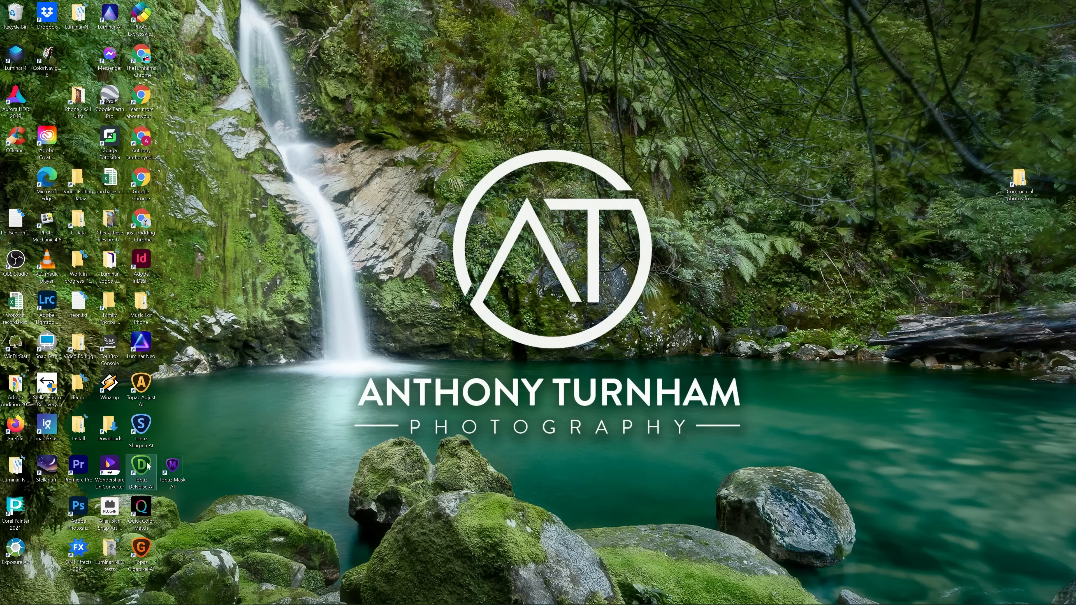
Step: Launch Topaz DeNoise AI and load Gentle-Annie-Sunset-from-Lightroom.jpg from the photos folder
double_click(150, 463)
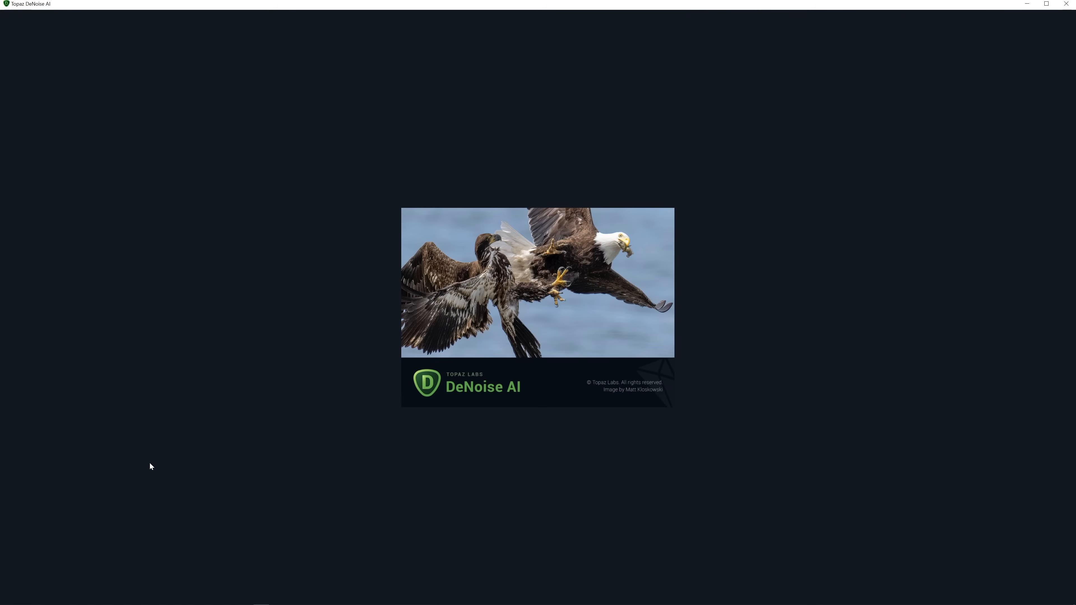
left_click(478, 292)
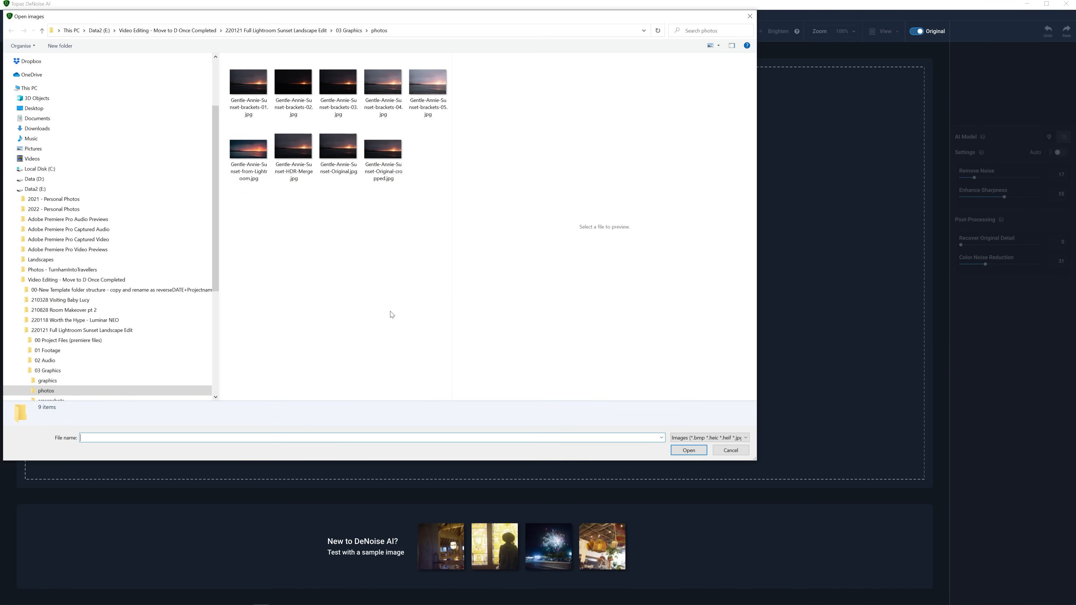
double_click(251, 161)
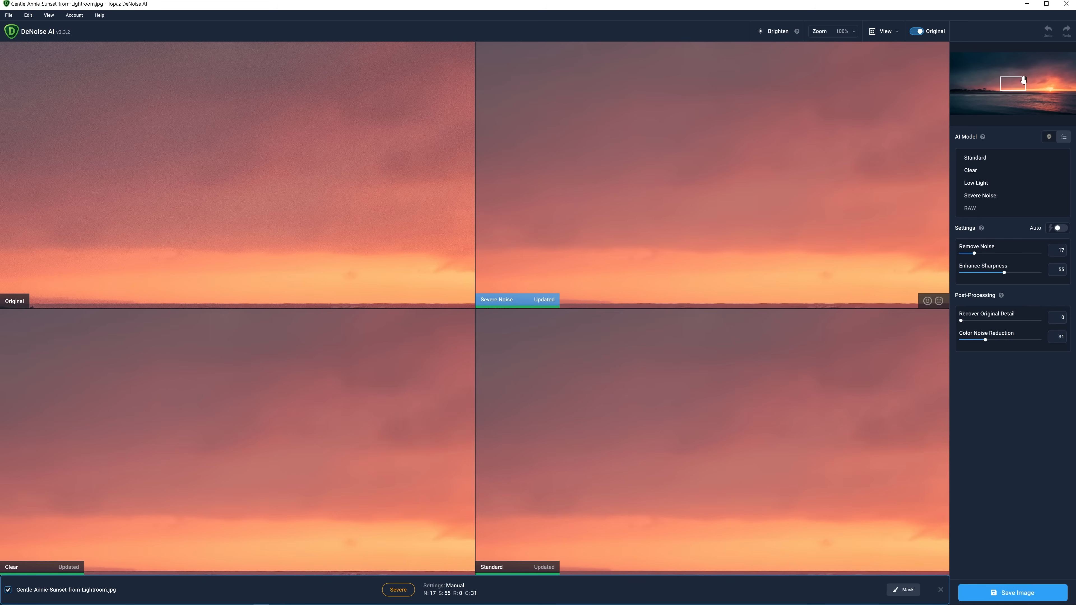
Step: Compare the denoise models on the shoreline trees, choose Standard, and save the result as an uncompressed 16-bit TIFF in Adobe RGB
left_click_drag(1024, 80, 980, 91)
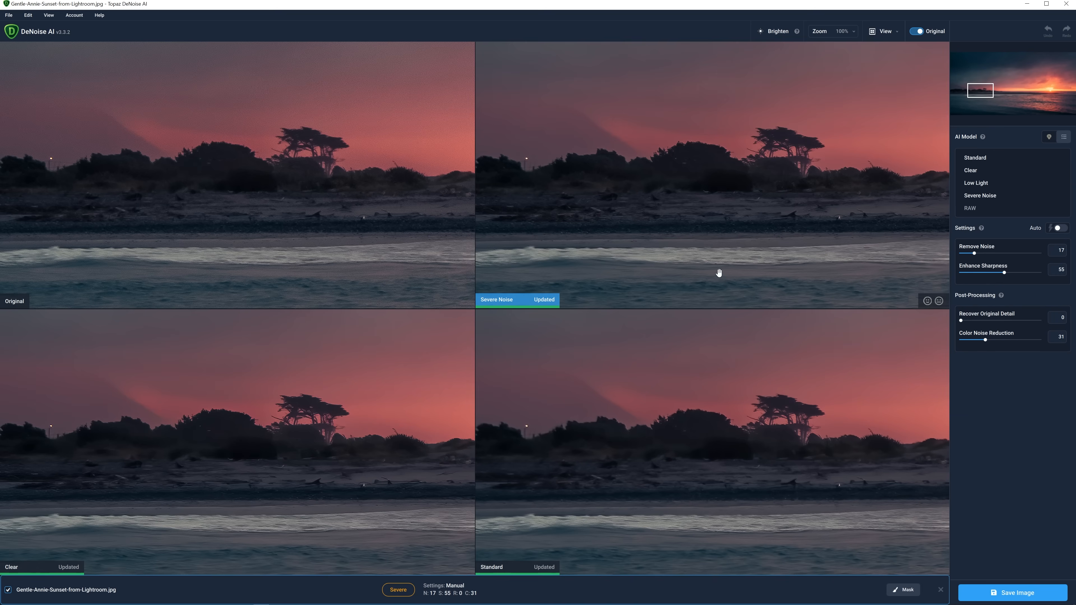
left_click(725, 416)
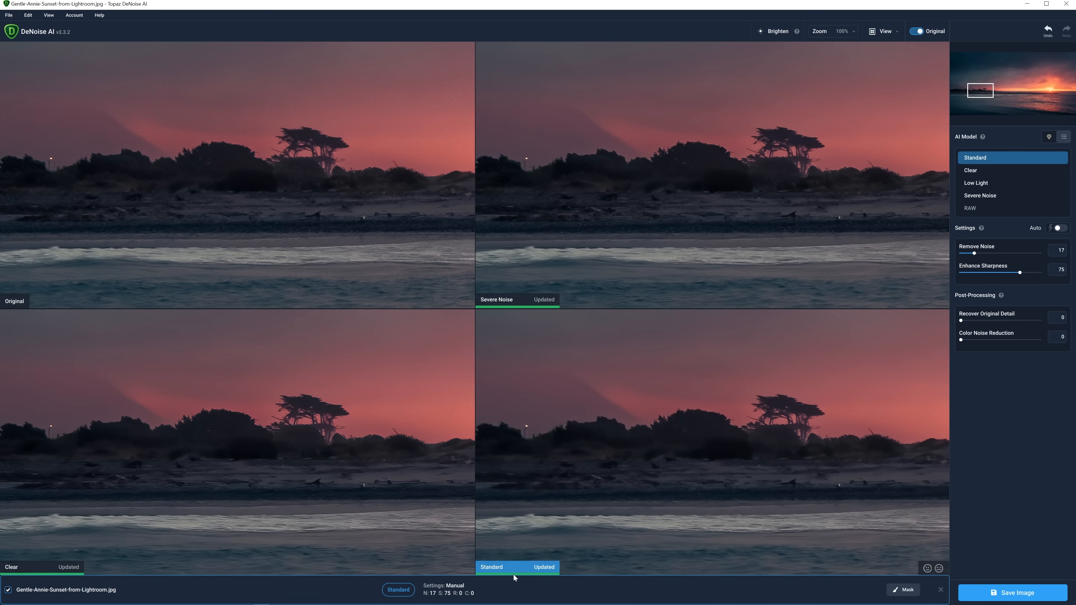
left_click(1012, 593)
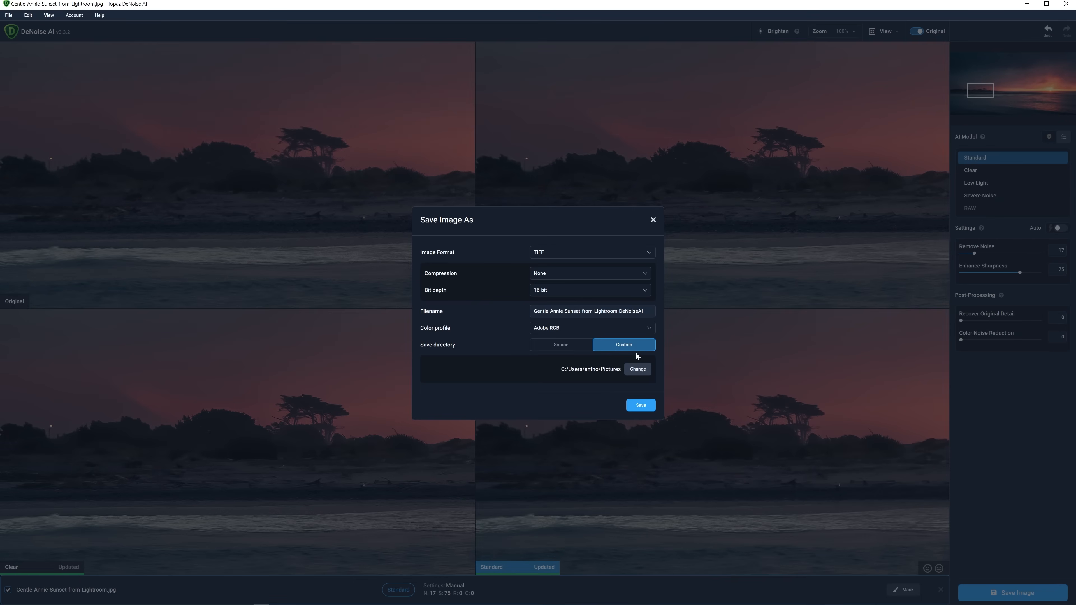
left_click(639, 405)
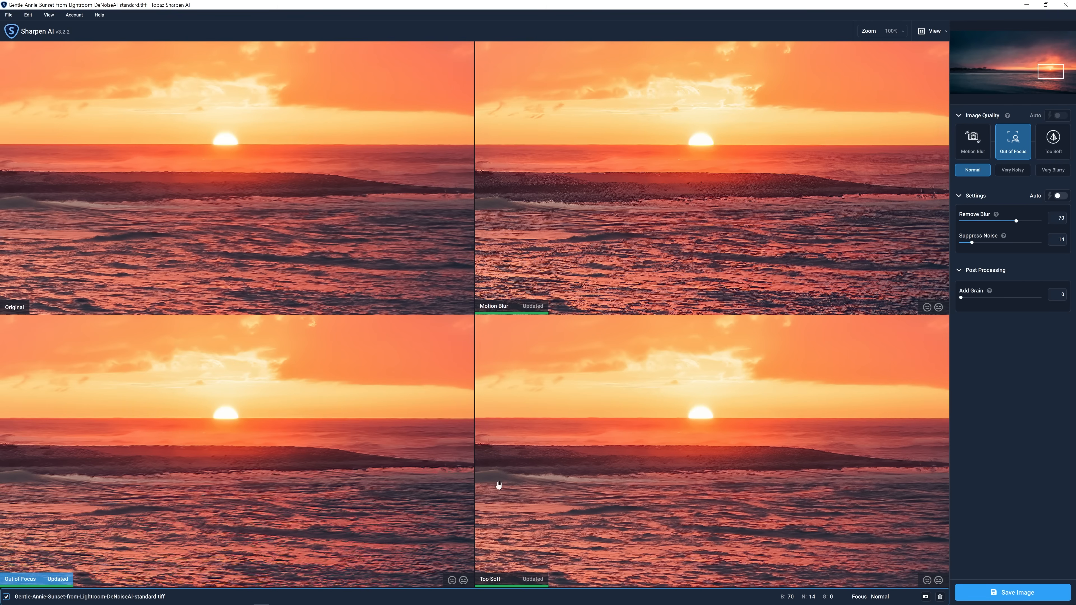
Step: In Topaz Sharpen AI, choose the Too Soft model for the denoised TIFF and save the sharpened image
left_click(564, 445)
left_click(1023, 597)
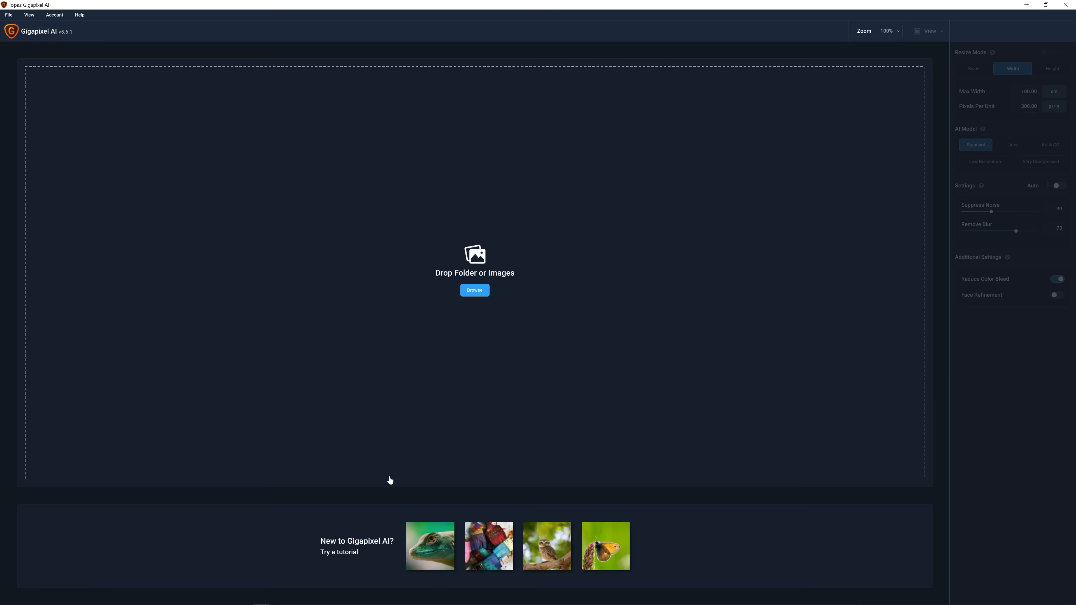
Step: Load the sharpened TIFF into Topaz Gigapixel AI, preview the shoreline, and choose the Very Compressed model
left_click(477, 290)
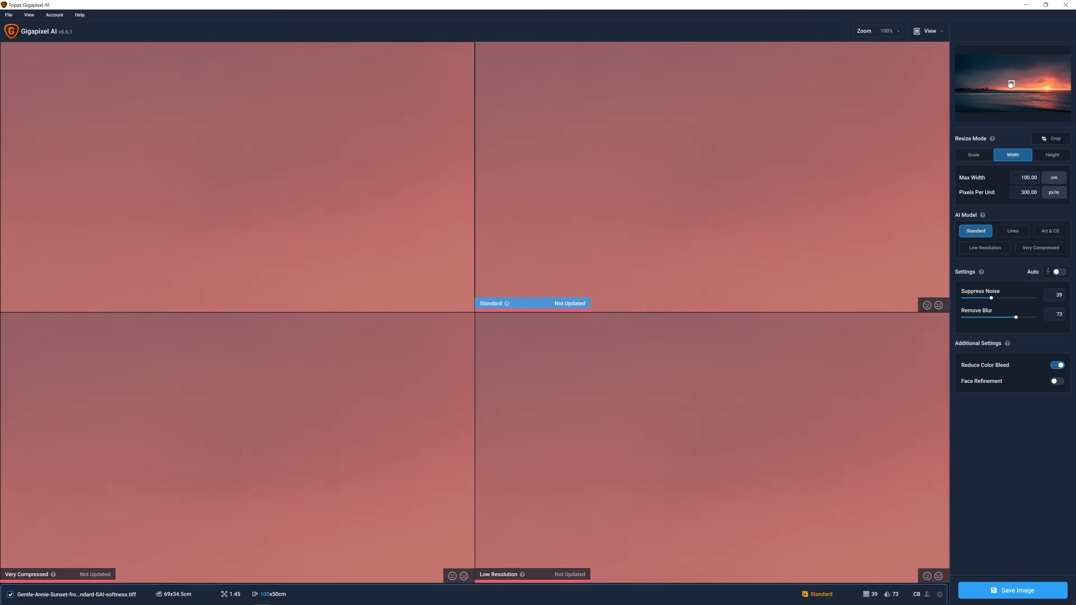
left_click_drag(1012, 83, 981, 92)
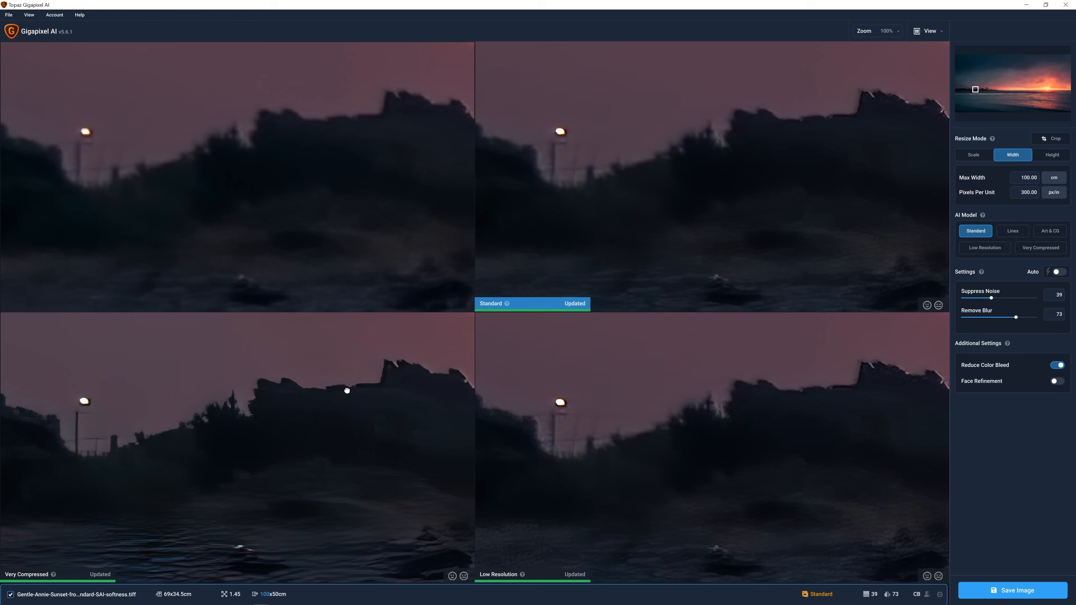
left_click(358, 384)
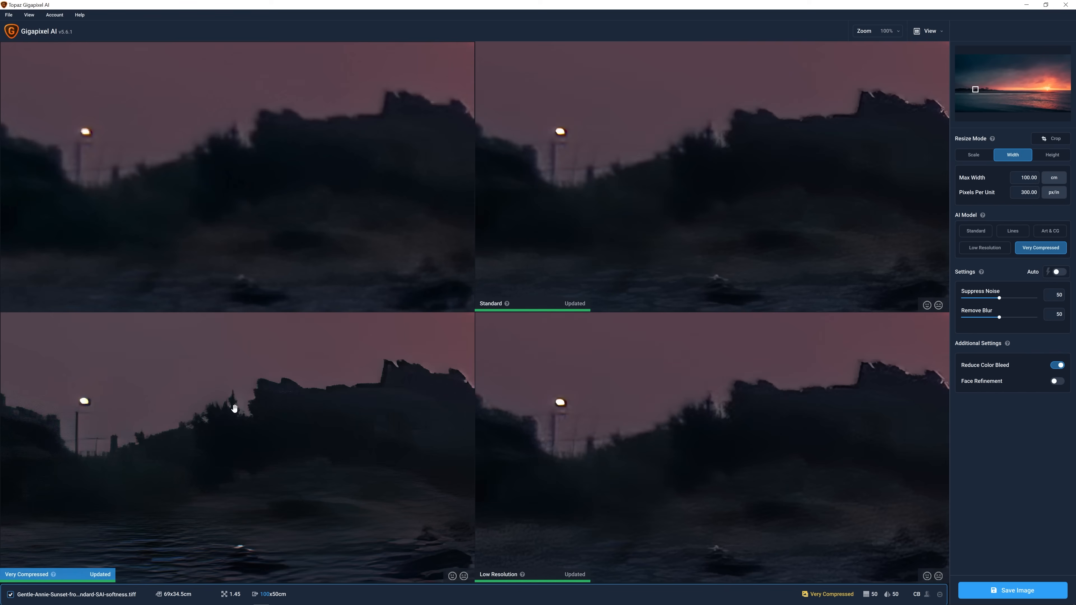
Step: In Split View, set Suppress Noise to 56 and Remove Blur to 38, and save the image upscaled to 100 cm wide
left_click(929, 32)
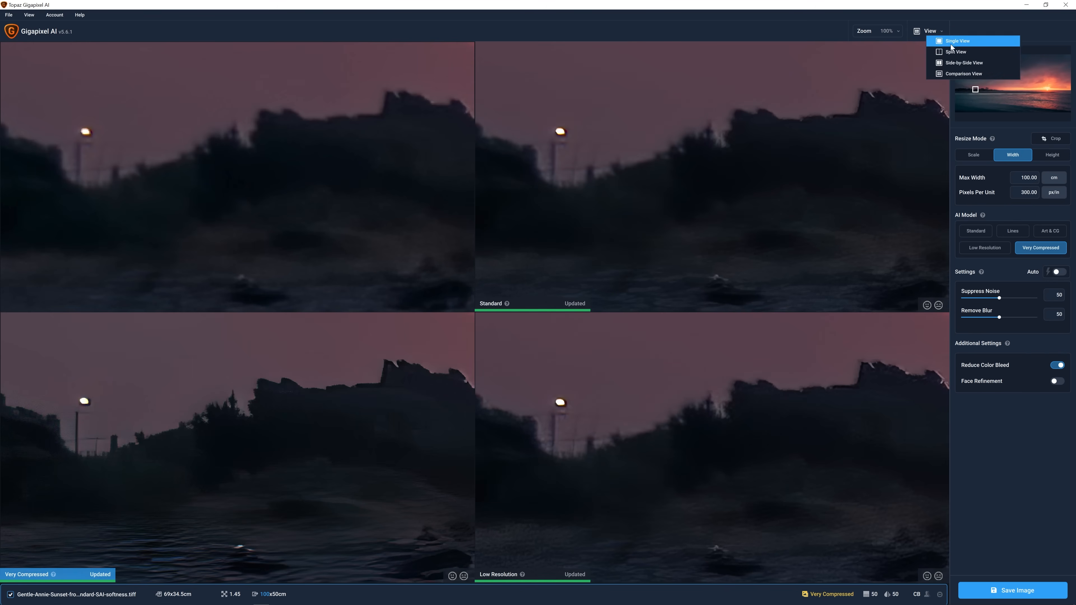
left_click(952, 52)
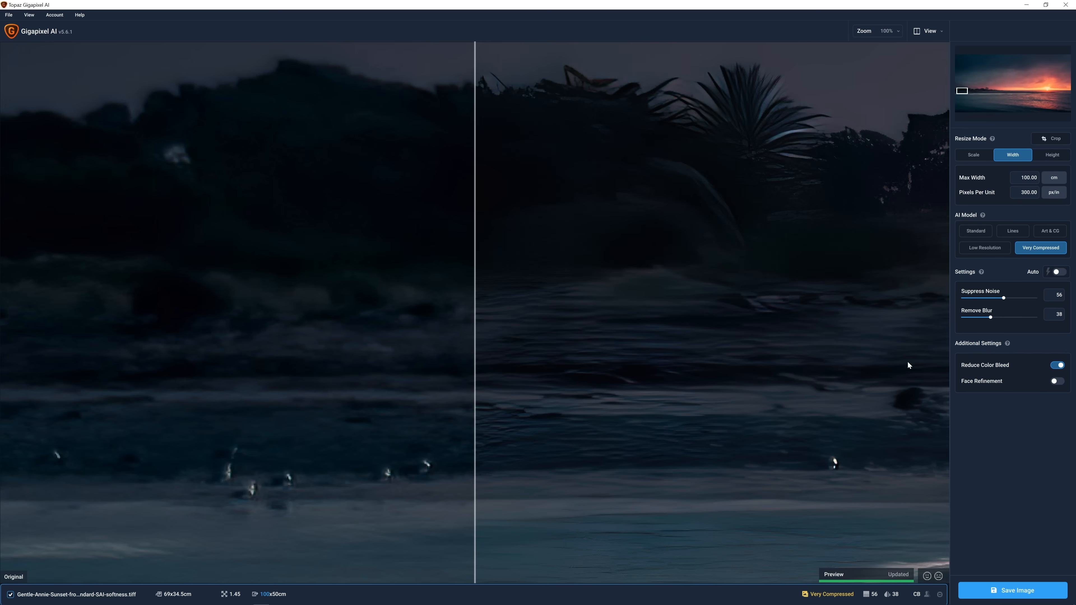
left_click(1012, 590)
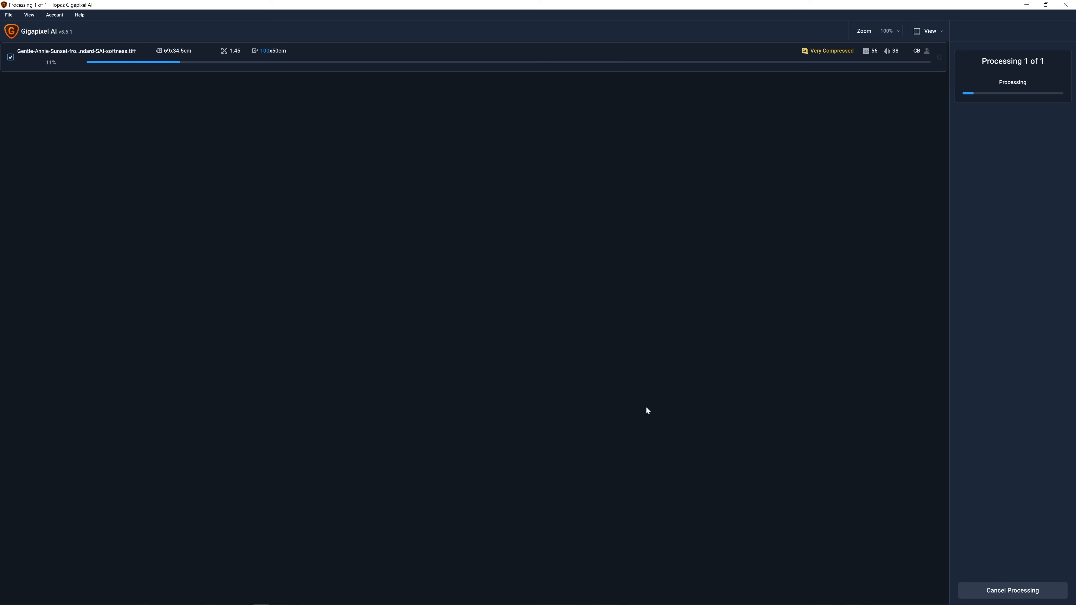